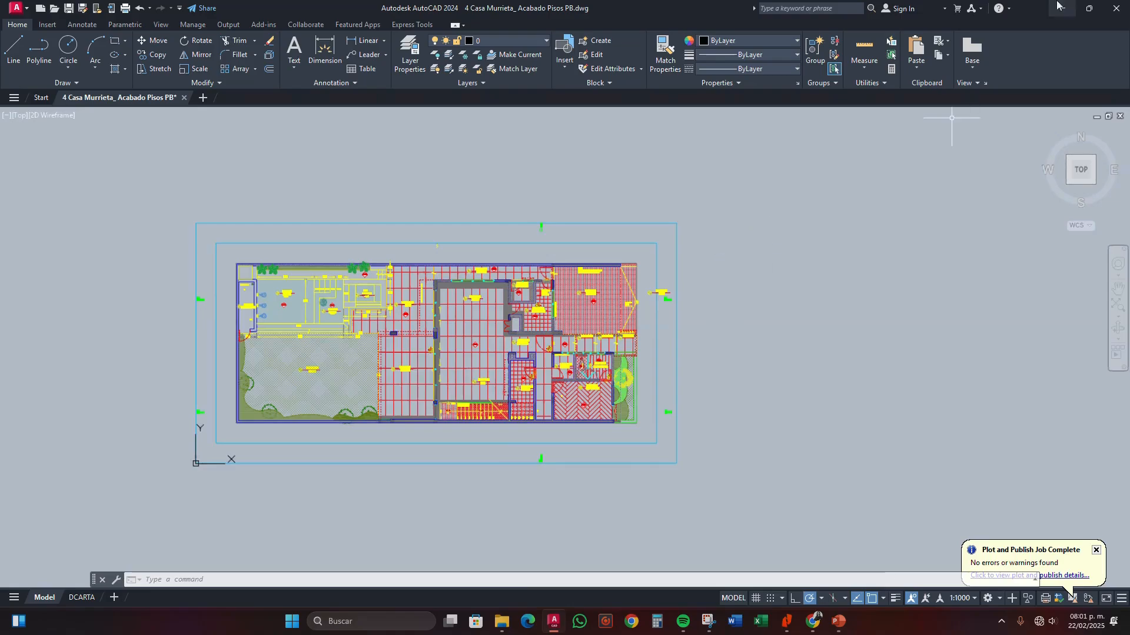
Switch to the blank PowerPoint presentation and insert a new AutoCAD Drawing object on its slide.
{"action": "left_click", "coordinate": [1062, 8]}
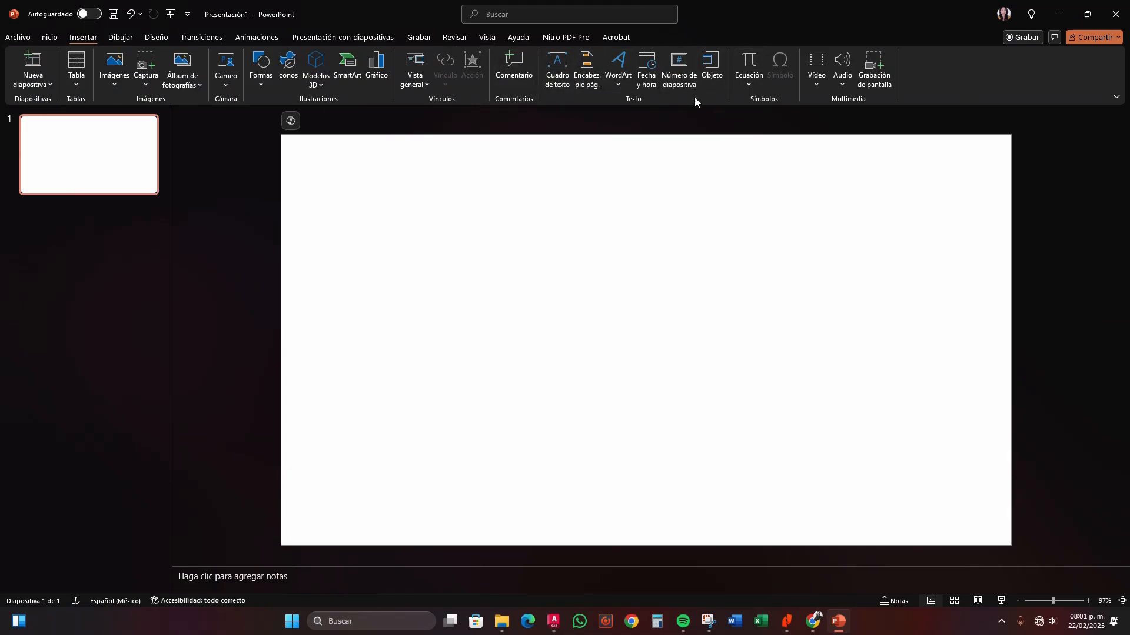
{"action": "left_click", "coordinate": [713, 63]}
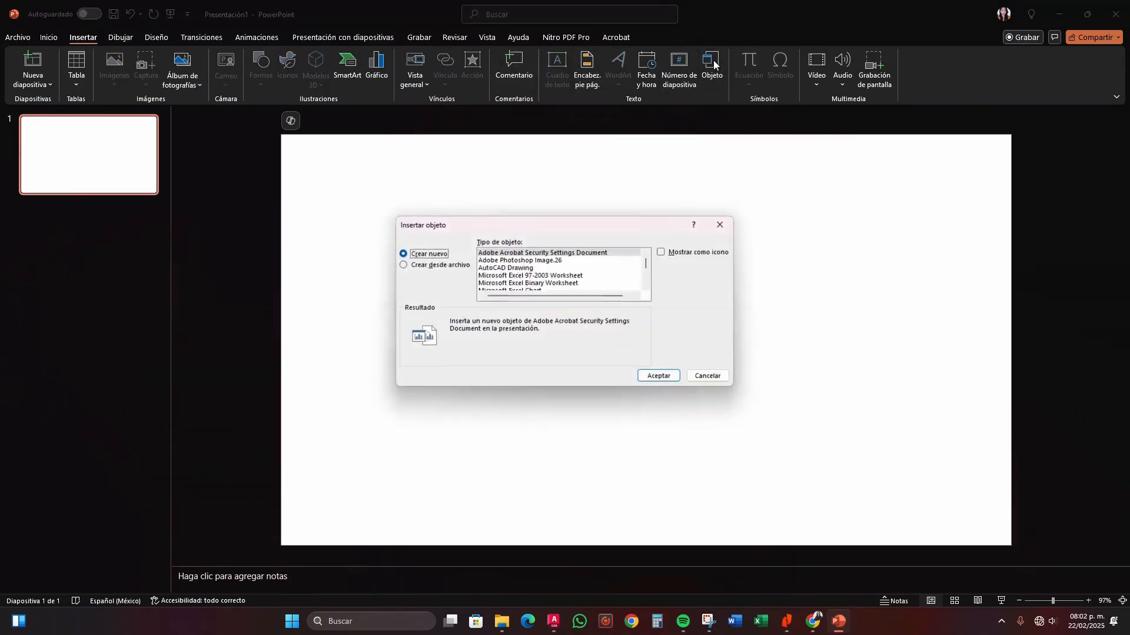
{"action": "left_click", "coordinate": [505, 270]}
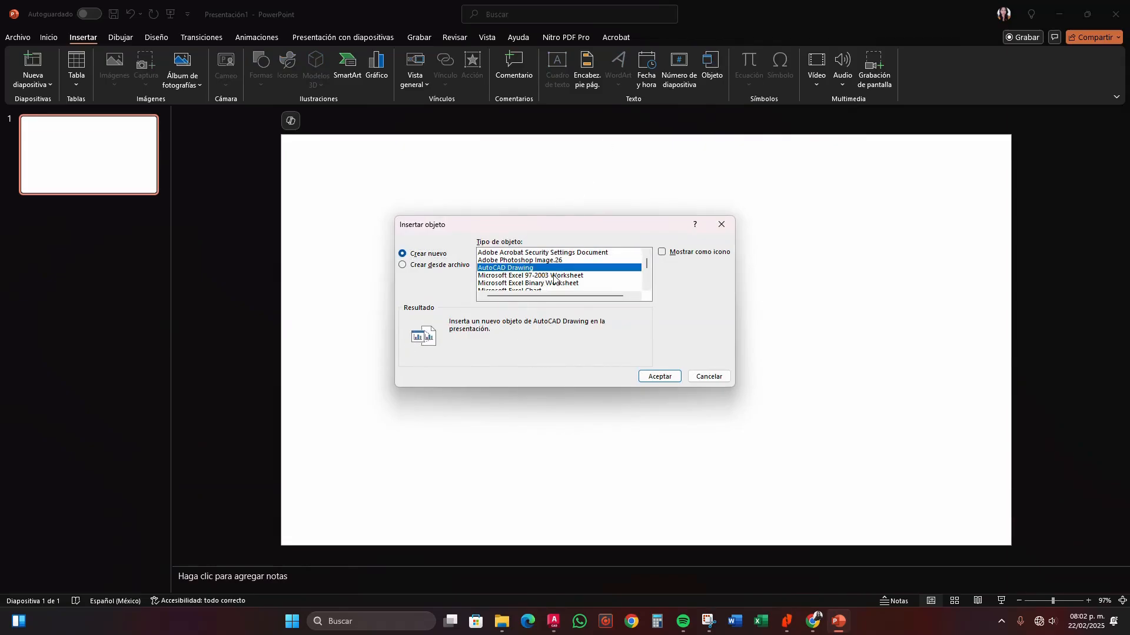
{"action": "left_click", "coordinate": [658, 377]}
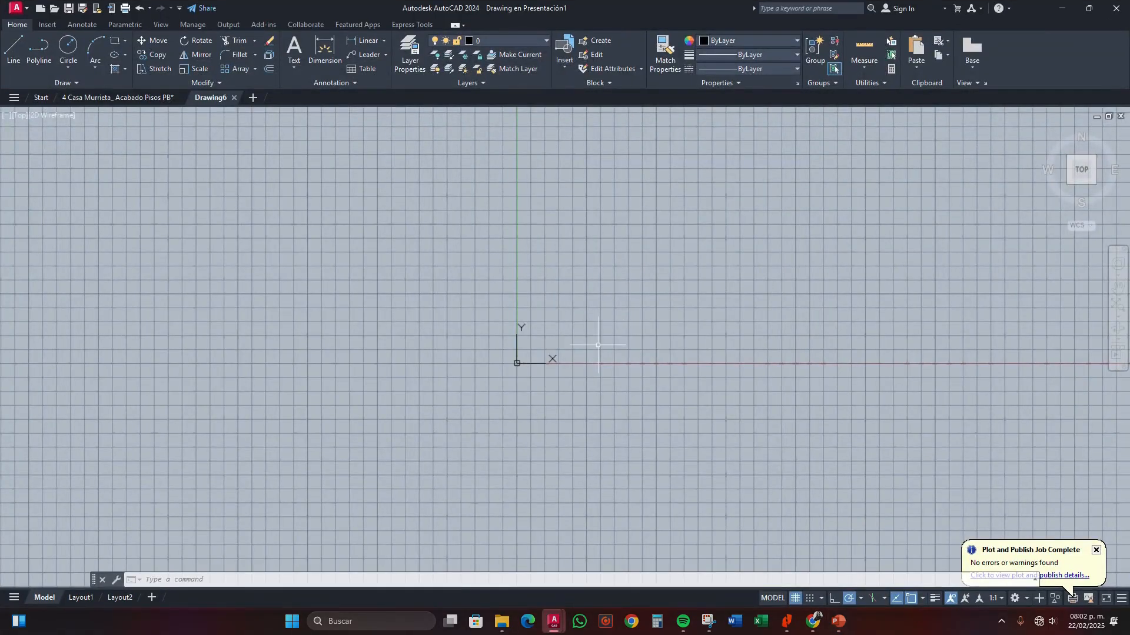
Copy the entire floor plan with its frames from the 4 Casa Murrieta_ Acabado Pisos PB drawing.
{"action": "mouse_move", "coordinate": [593, 341]}
{"action": "left_mouse_down"}
{"action": "mouse_move", "coordinate": [489, 366]}
{"action": "mouse_move", "coordinate": [582, 344]}
{"action": "mouse_move", "coordinate": [549, 354]}
{"action": "left_mouse_up"}
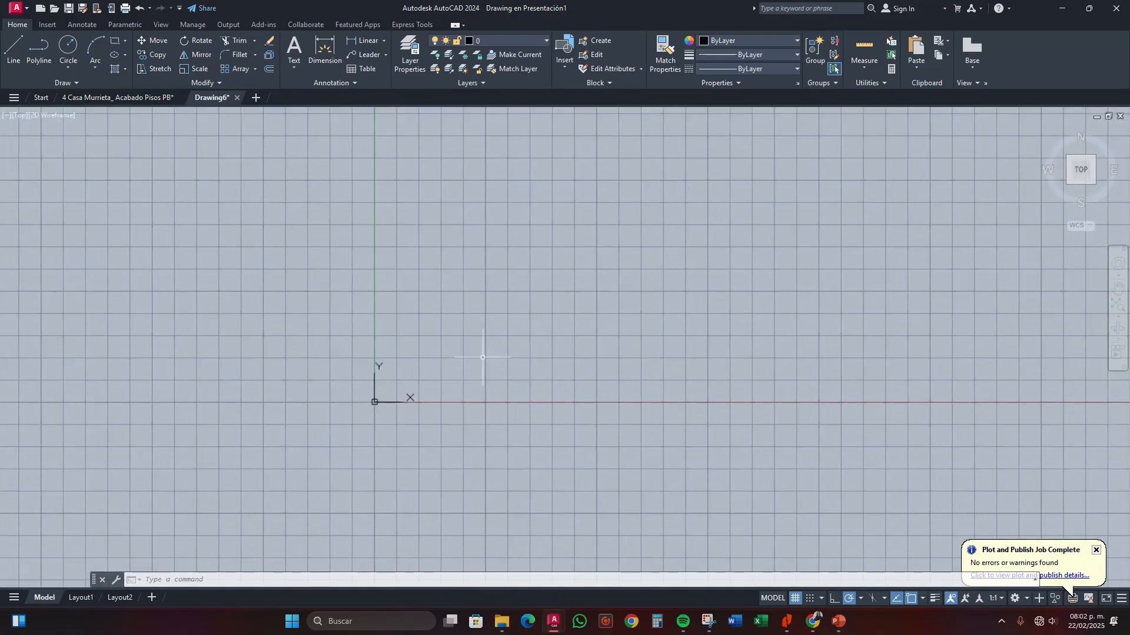
{"action": "left_click", "coordinate": [118, 97]}
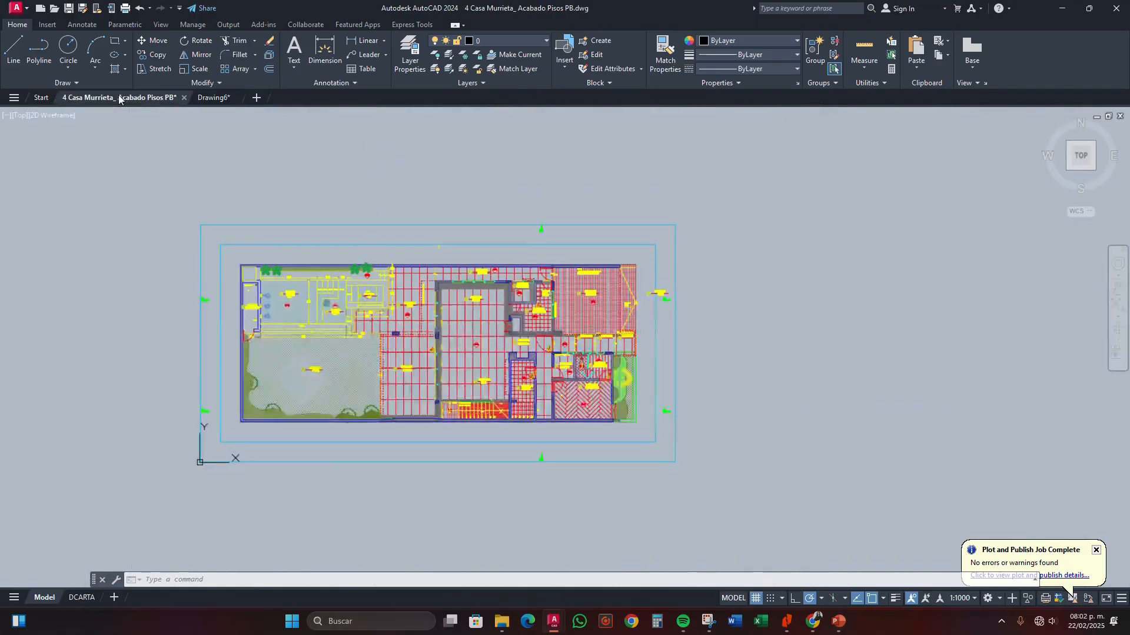
{"action": "mouse_move", "coordinate": [102, 203]}
{"action": "left_mouse_down"}
{"action": "mouse_move", "coordinate": [782, 481]}
{"action": "mouse_move", "coordinate": [765, 497]}
{"action": "left_mouse_up"}
{"action": "key", "text": "ctrl+c"}
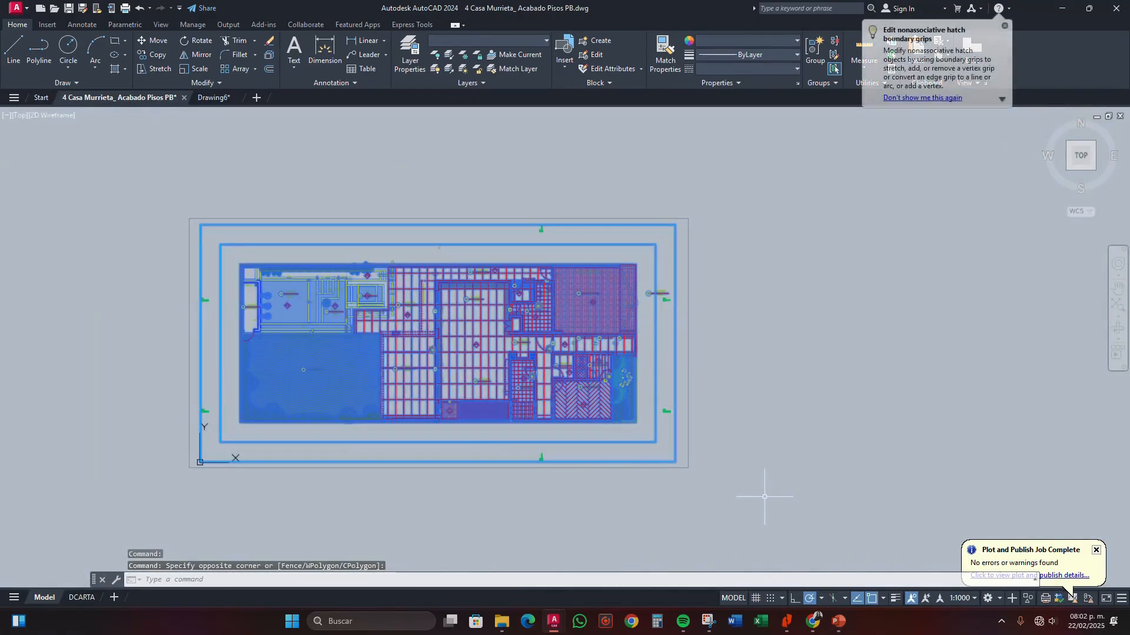
Paste the copied floor plan into the embedded Drawing6 near the origin and fit it in view.
{"action": "left_click", "coordinate": [212, 97]}
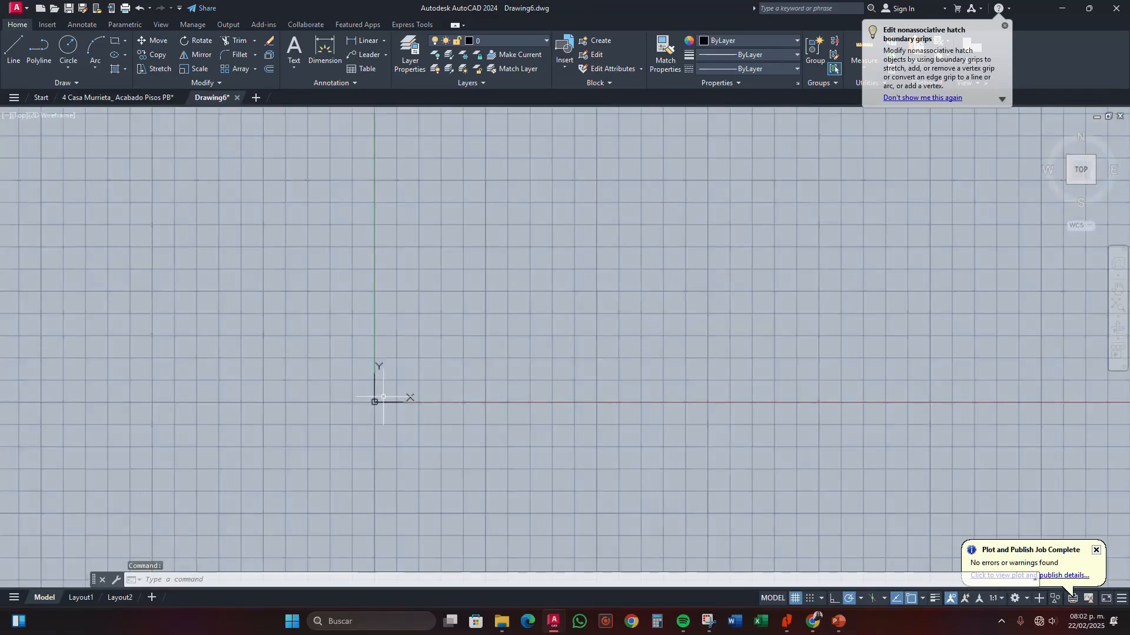
{"action": "key", "text": "ctrl+v"}
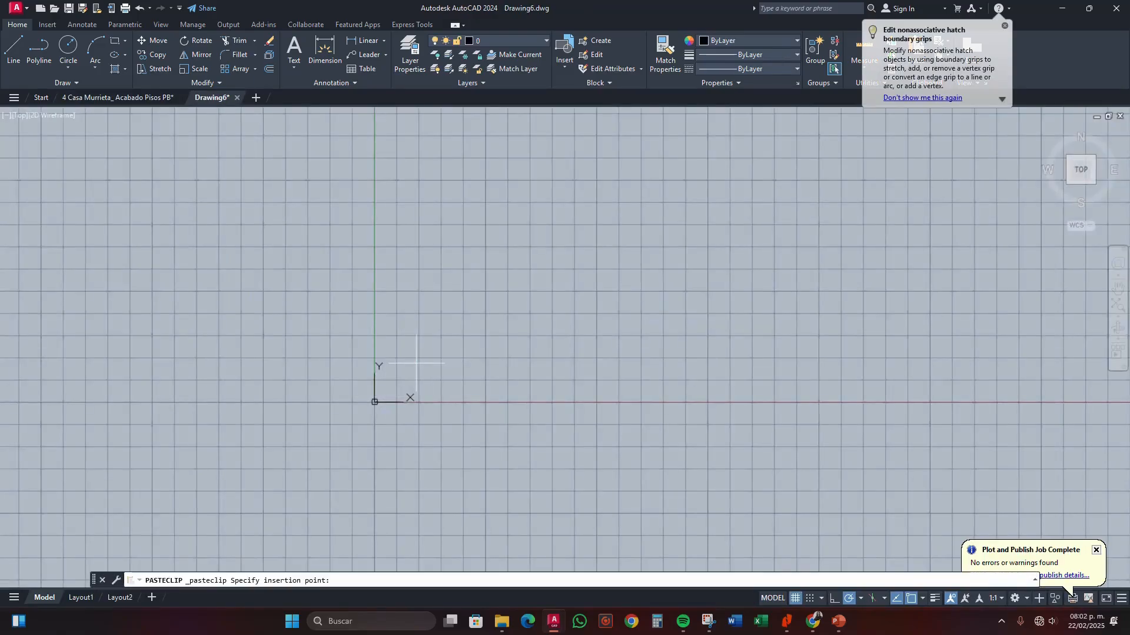
{"action": "left_click", "coordinate": [416, 363]}
{"action": "left_click", "coordinate": [461, 458]}
{"action": "middle_click", "coordinate": [447, 368]}
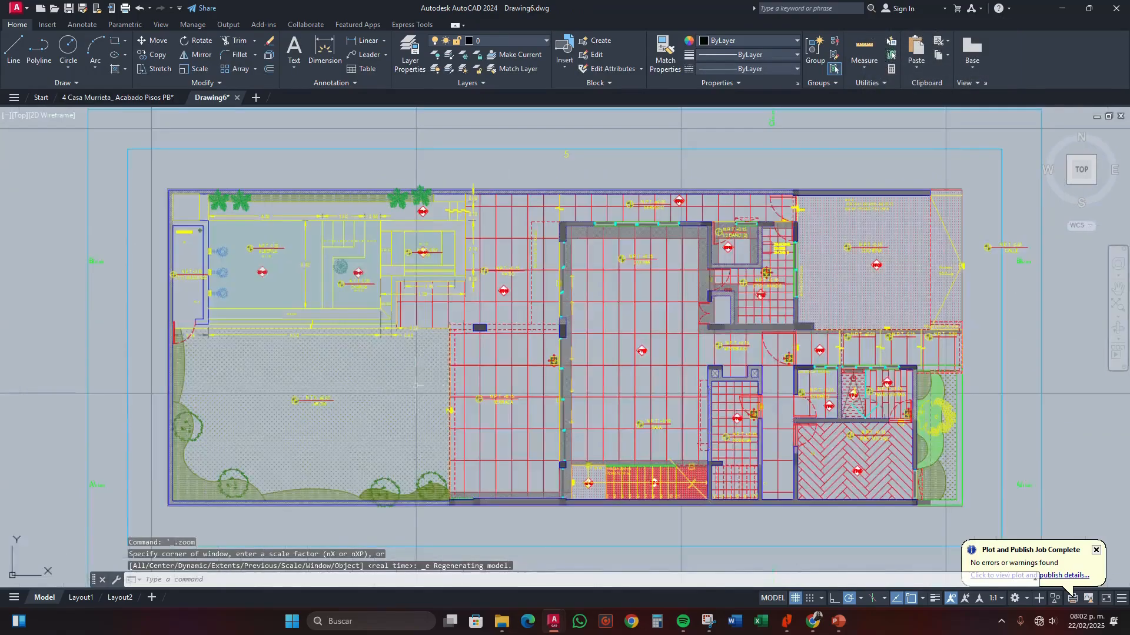
{"action": "left_click_drag", "start_coordinate": [468, 354], "coordinate": [408, 331]}
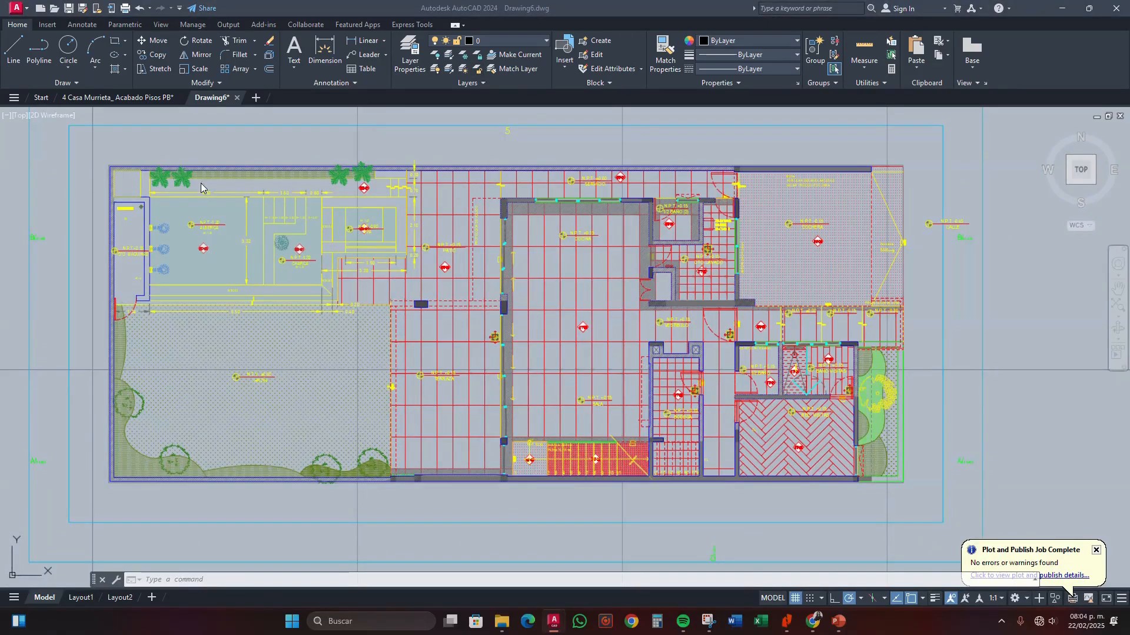
Set the layer colour of -XDELGADA to 251 and of _HID FRIA to 250.
{"action": "left_click", "coordinate": [404, 51]}
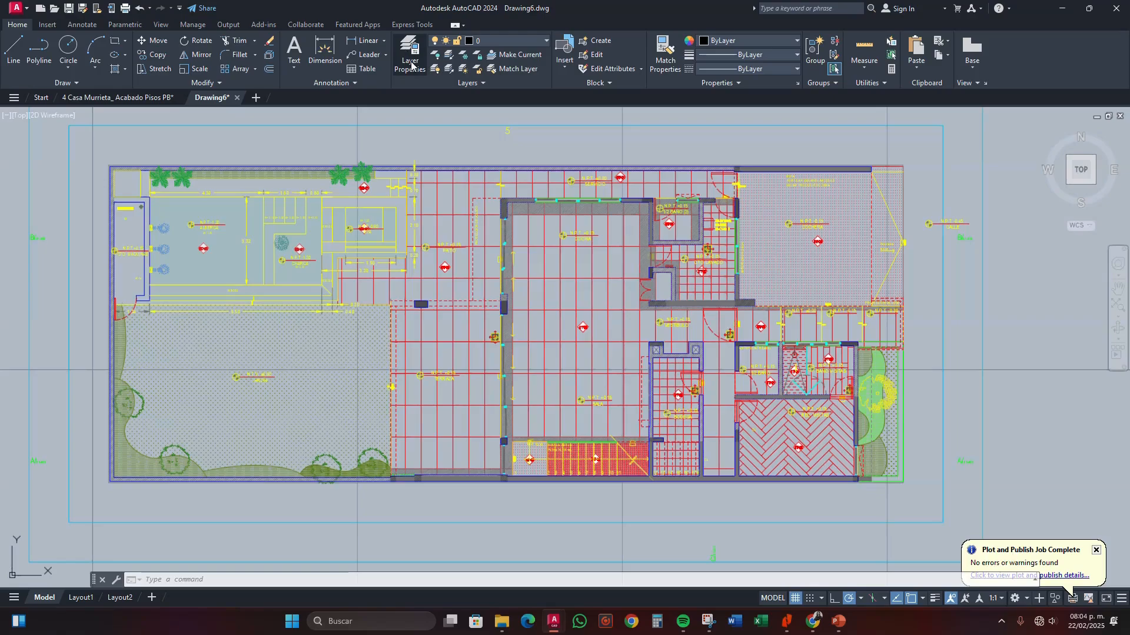
{"action": "left_click", "coordinate": [411, 61]}
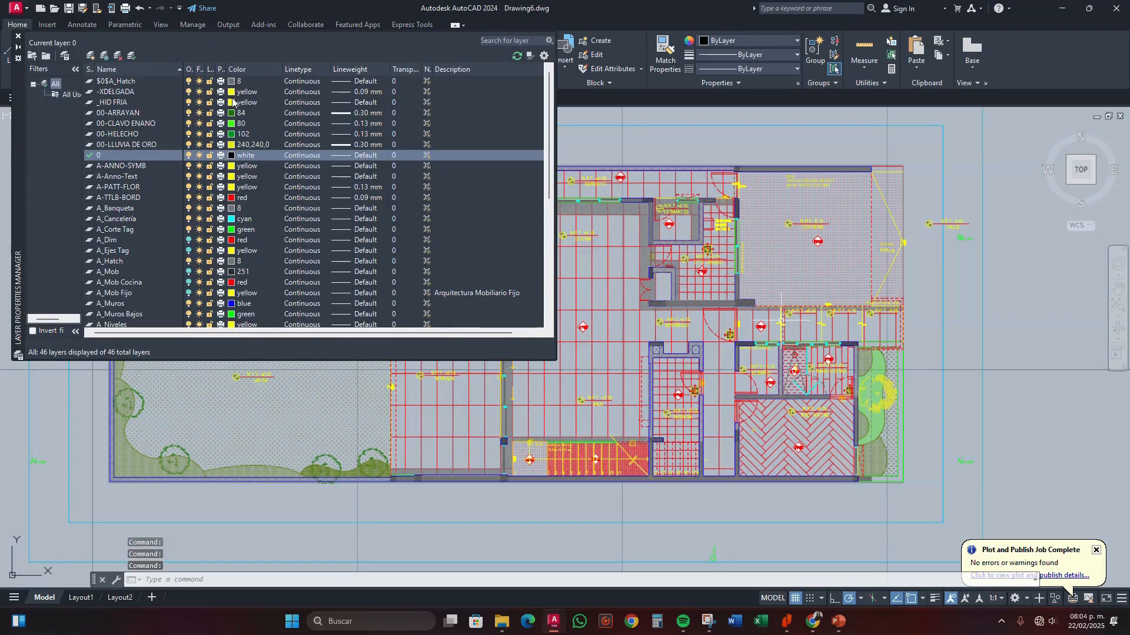
{"action": "left_click", "coordinate": [231, 92]}
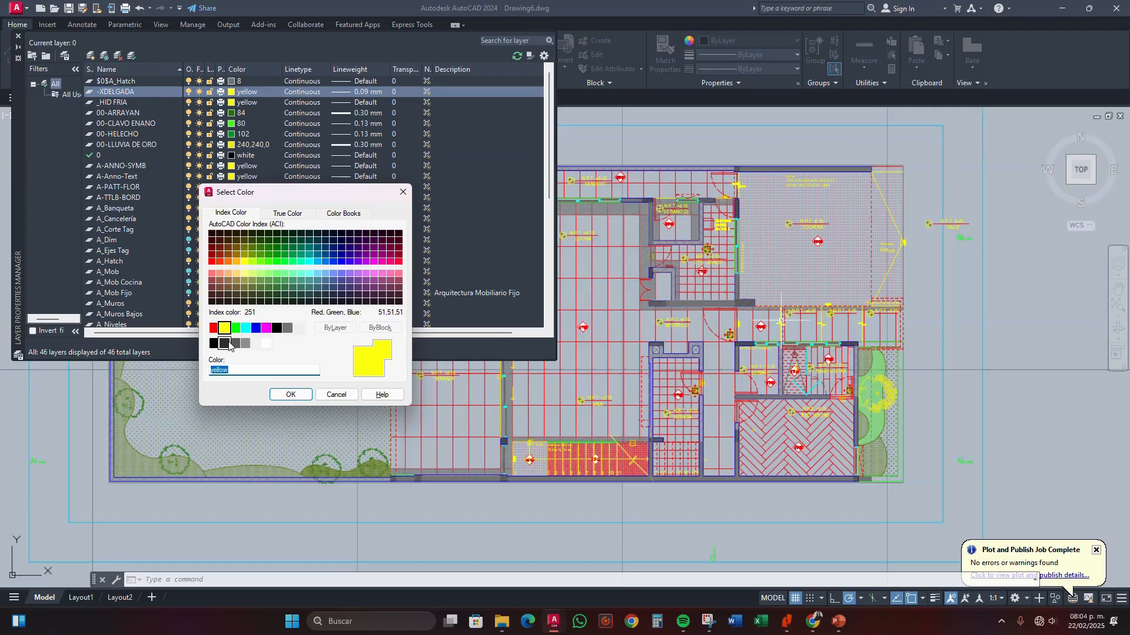
{"action": "left_click", "coordinate": [226, 344]}
{"action": "left_click", "coordinate": [290, 395]}
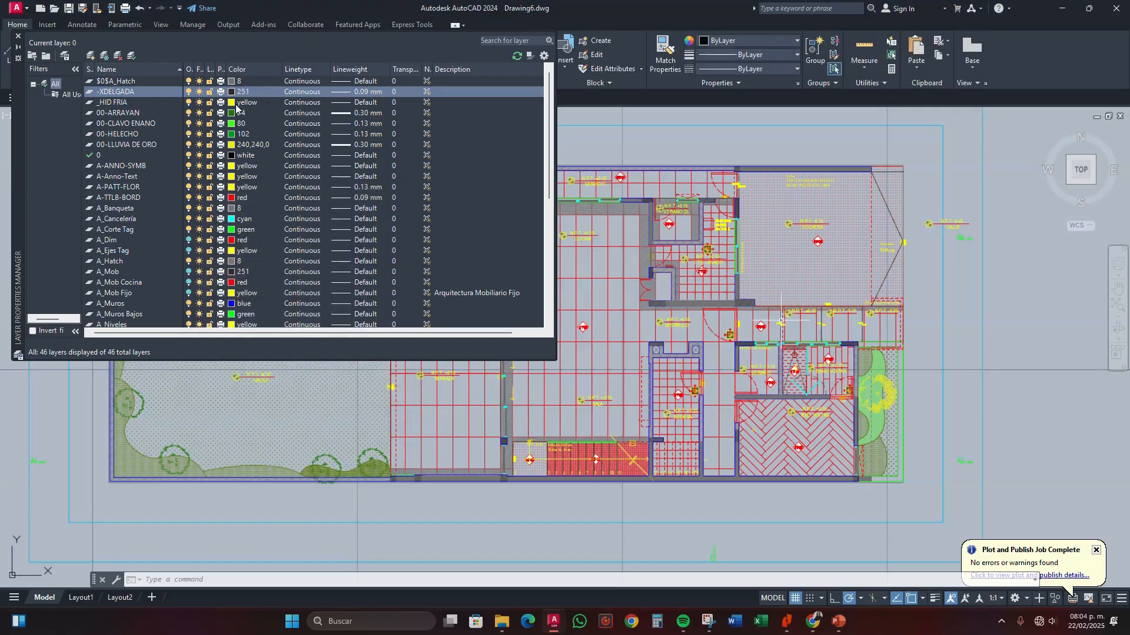
{"action": "left_click", "coordinate": [238, 103]}
{"action": "left_click", "coordinate": [214, 343]}
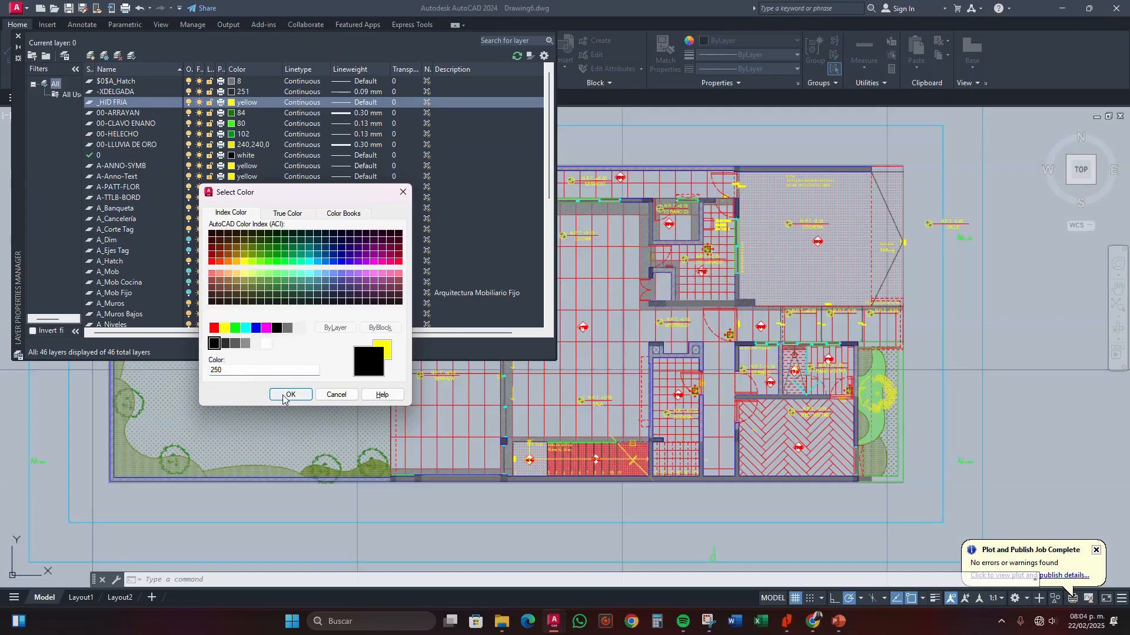
{"action": "left_click", "coordinate": [291, 394]}
Set the layer colour of 00-ARRAYAN to 251 and of 00-CLAVO ENANO to 252, and close the layer manager.
{"action": "left_click", "coordinate": [233, 113]}
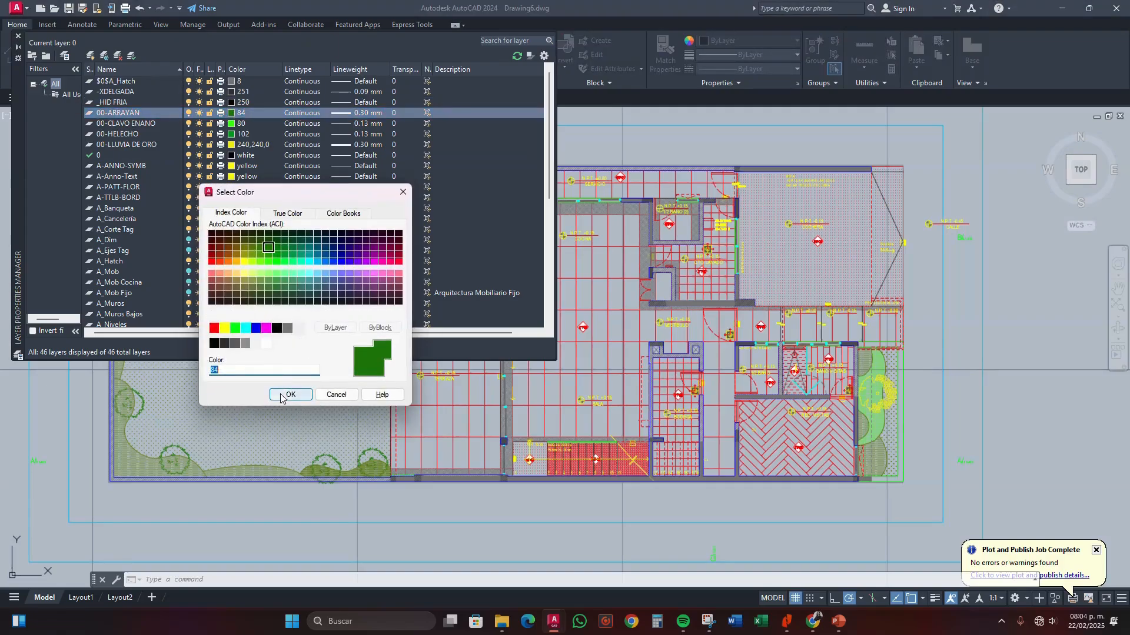
{"action": "left_click", "coordinate": [225, 344]}
{"action": "left_click", "coordinate": [290, 394]}
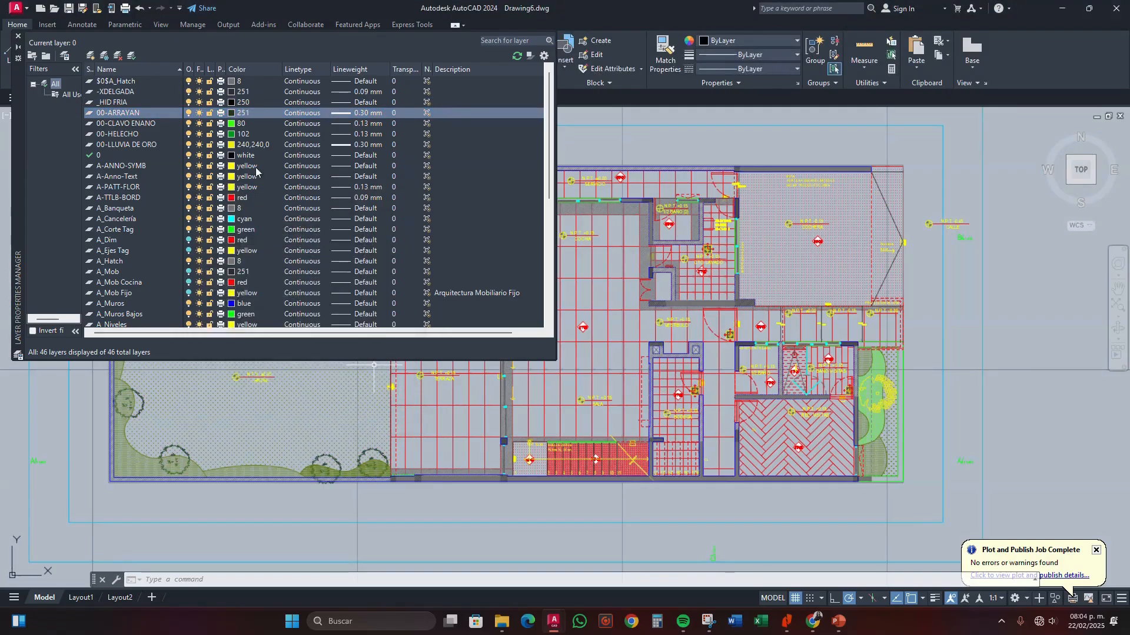
{"action": "left_click", "coordinate": [231, 124]}
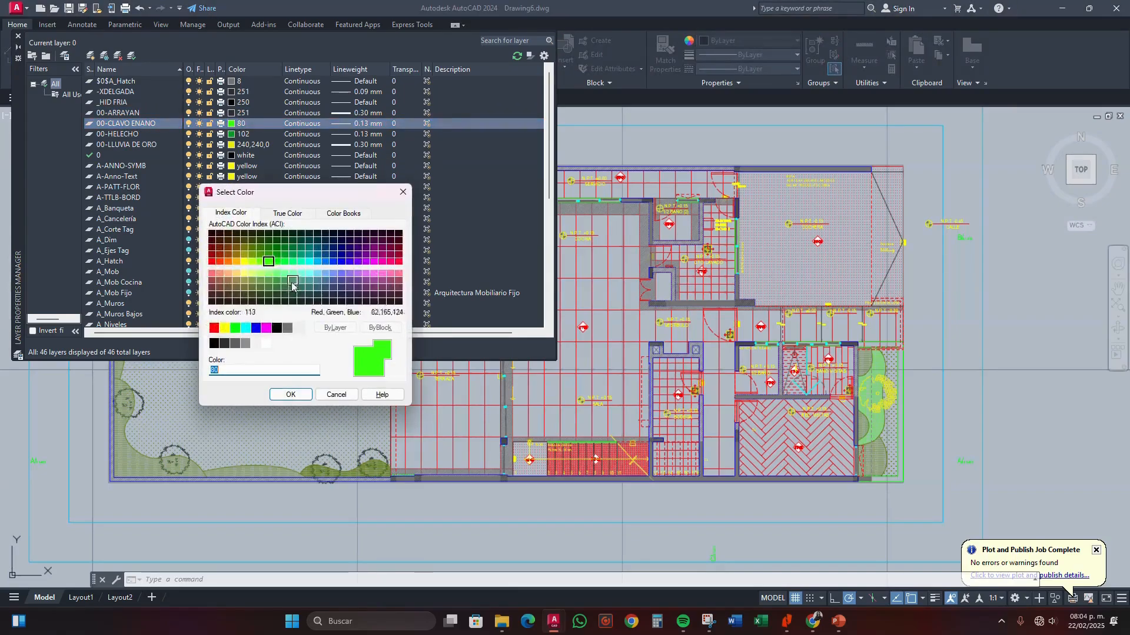
{"action": "left_click", "coordinate": [236, 344]}
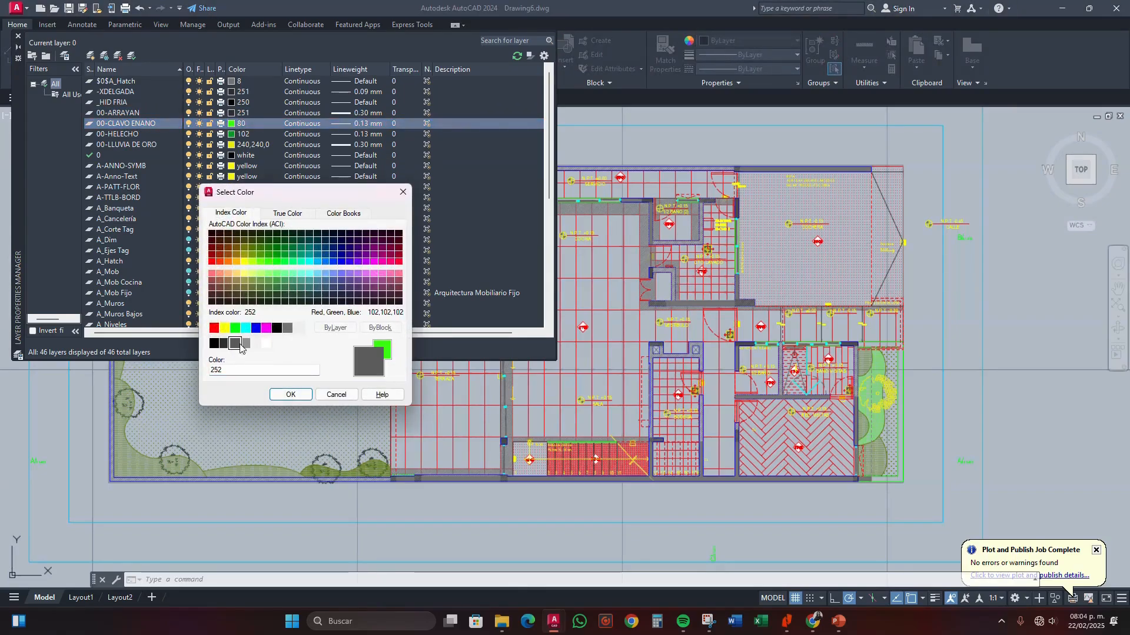
{"action": "left_click", "coordinate": [290, 394]}
{"action": "left_click", "coordinate": [19, 36]}
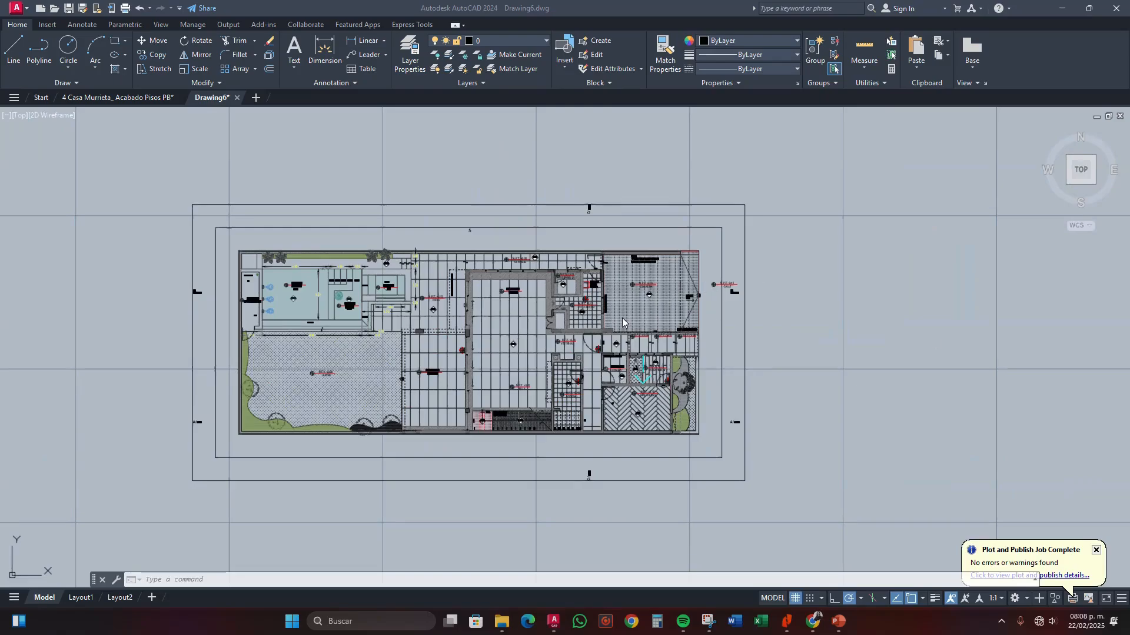
Close the embedded Drawing6, updating its object in the presentation, and switch back to PowerPoint.
{"action": "left_click", "coordinate": [237, 99]}
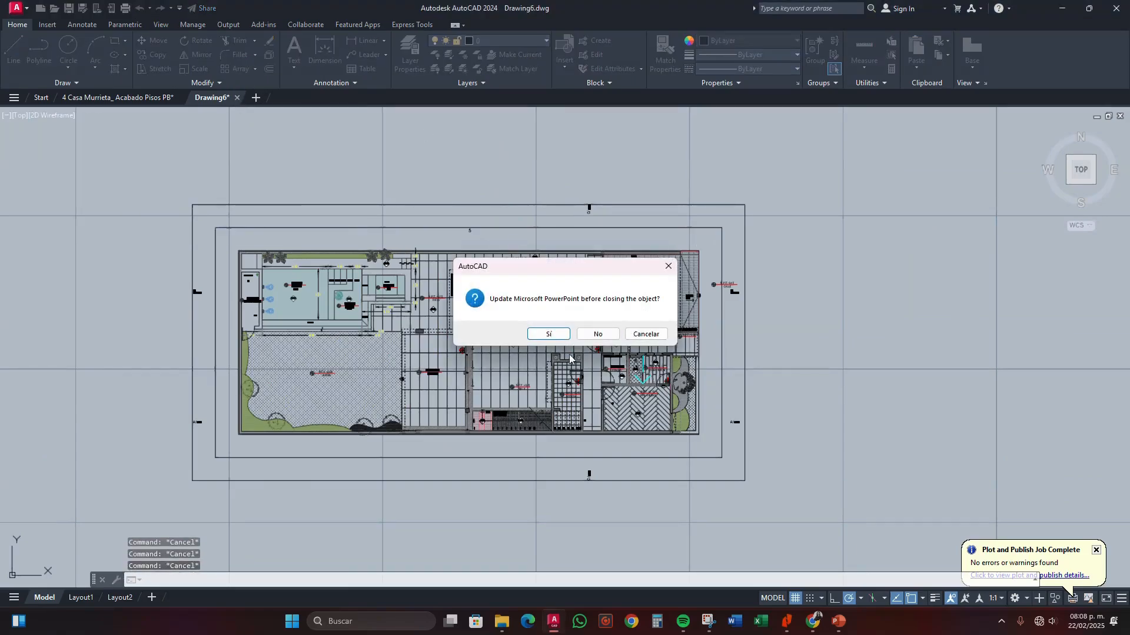
{"action": "left_click", "coordinate": [547, 334]}
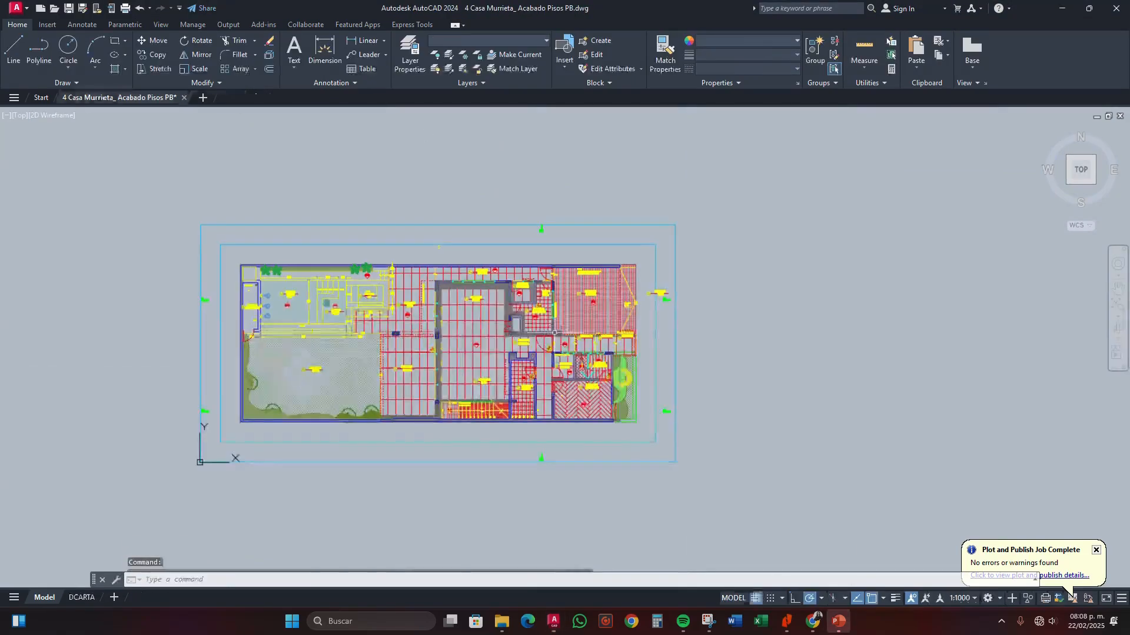
{"action": "left_click", "coordinate": [835, 627]}
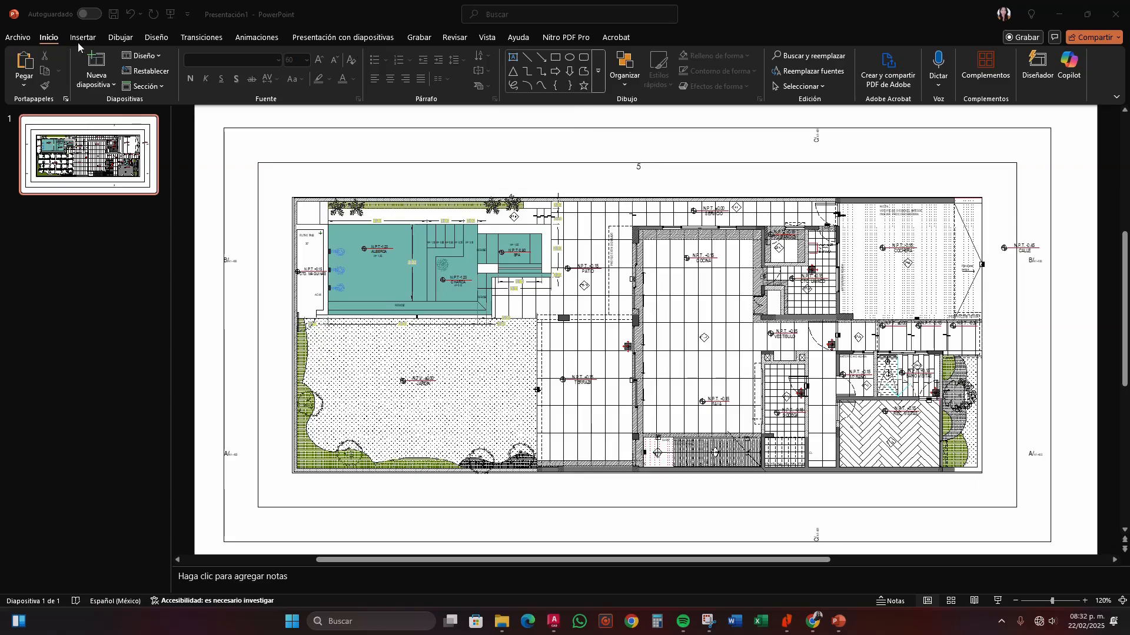
Trace a closed freeform shape over the kitchen, living room and adjoining corridors, about 9 cm high and 12.8 cm wide.
{"action": "left_click", "coordinate": [585, 75]}
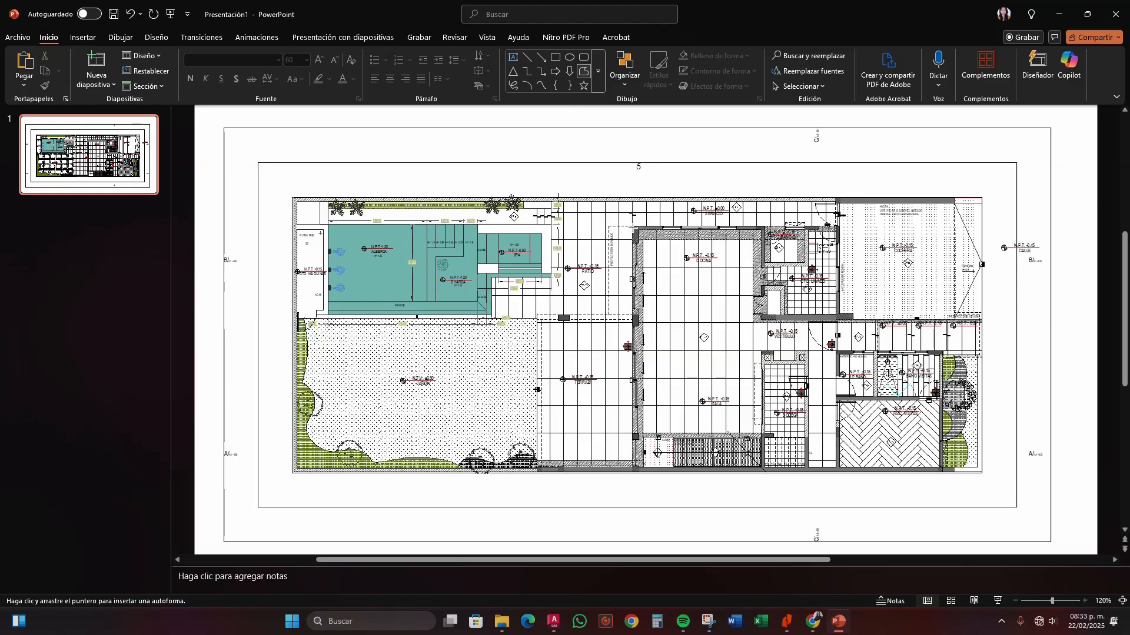
{"action": "mouse_move", "coordinate": [637, 230]}
{"action": "left_mouse_down"}
{"action": "mouse_move", "coordinate": [637, 447]}
{"action": "mouse_move", "coordinate": [775, 434]}
{"action": "mouse_move", "coordinate": [764, 309]}
{"action": "left_mouse_up"}
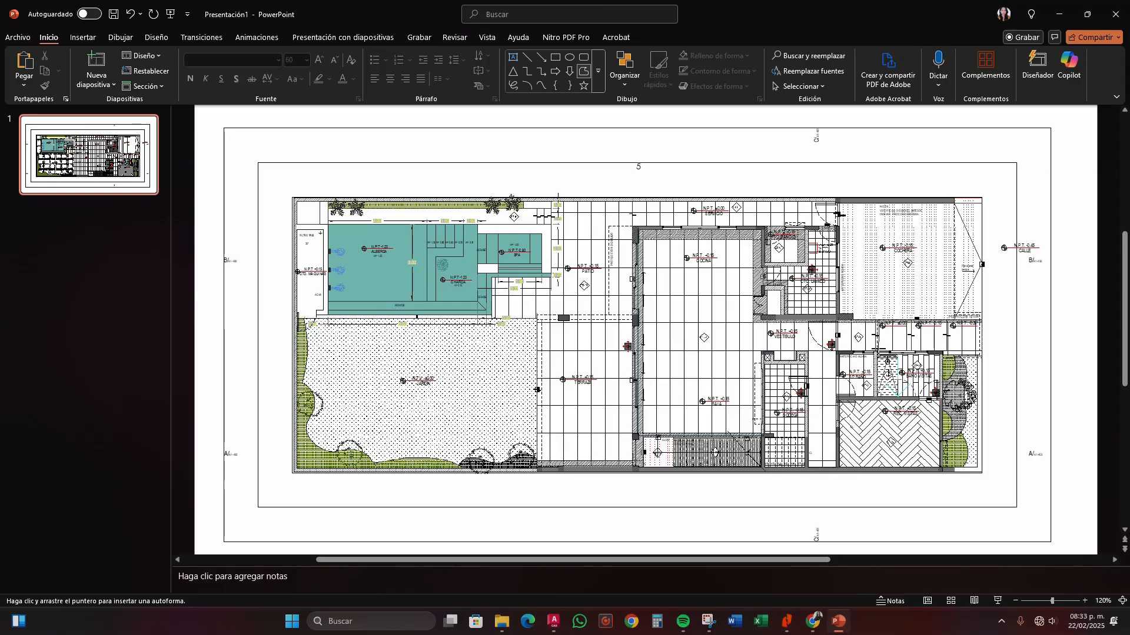
{"action": "left_click_drag", "start_coordinate": [979, 319], "coordinate": [759, 231]}
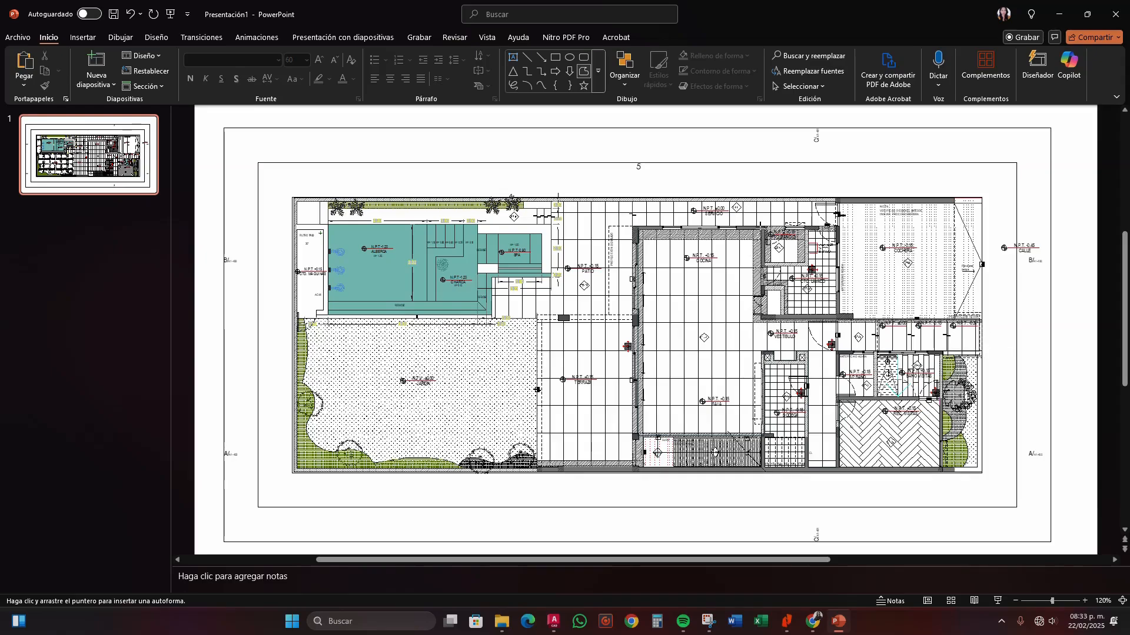
{"action": "left_click", "coordinate": [637, 229]}
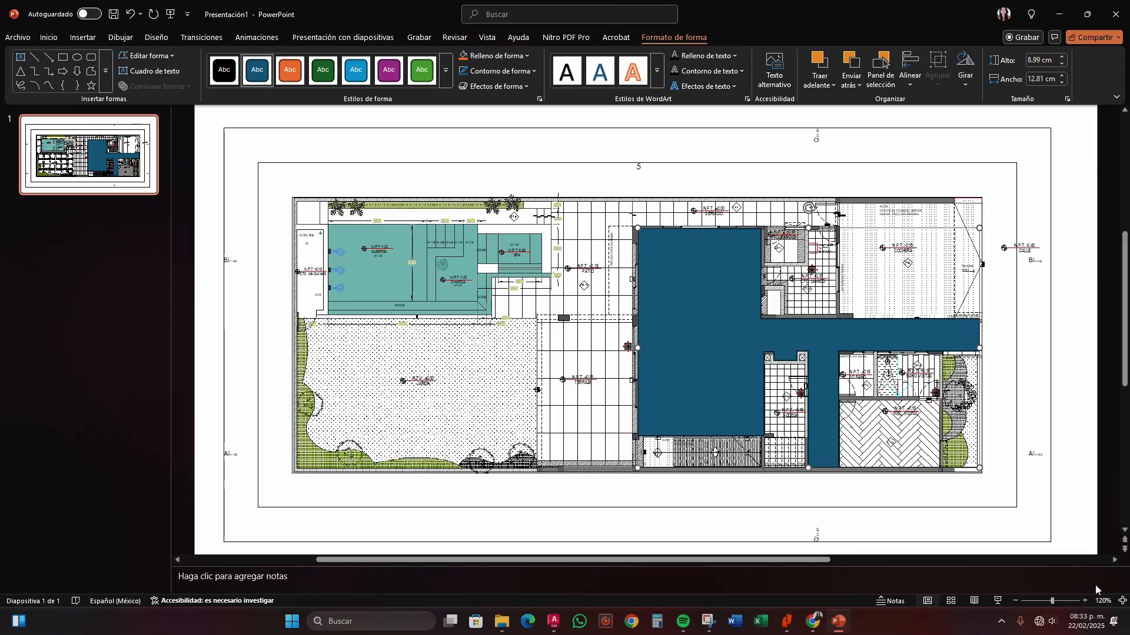
Change the floor shape's fill to a picture or texture fill.
{"action": "right_click", "coordinate": [680, 292]}
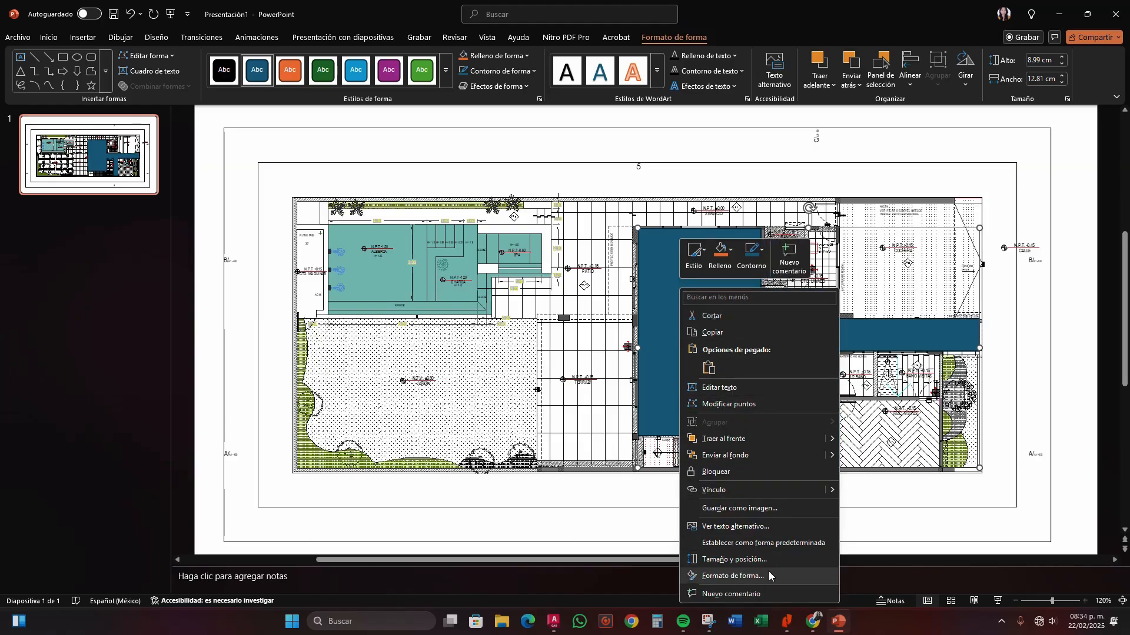
{"action": "left_click", "coordinate": [733, 577]}
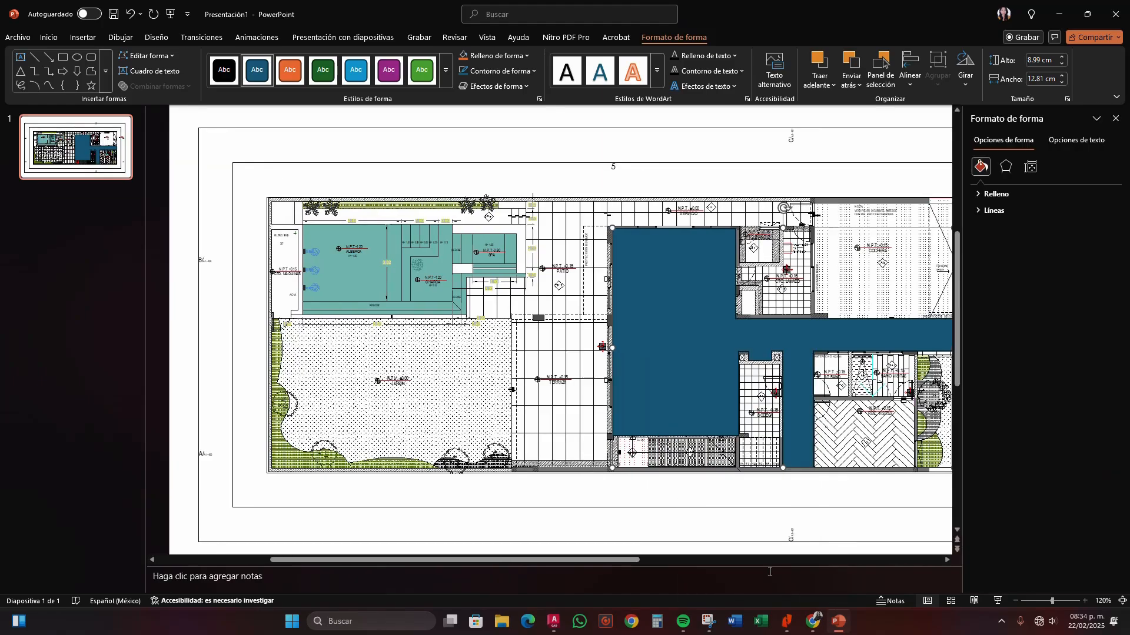
{"action": "left_click", "coordinate": [991, 195]}
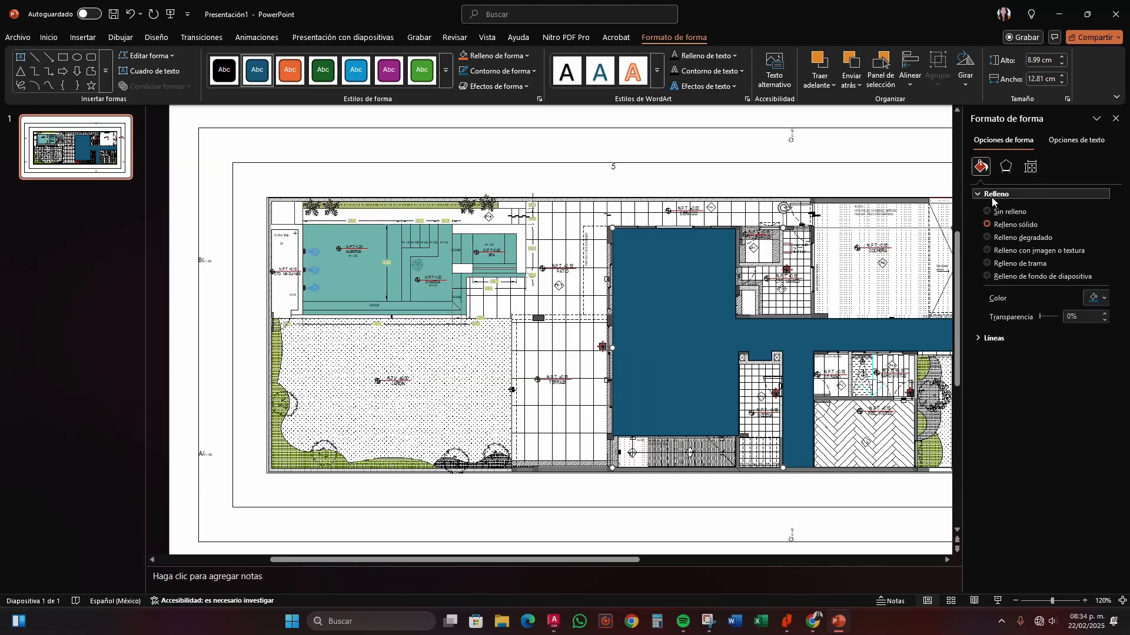
{"action": "left_click", "coordinate": [987, 250]}
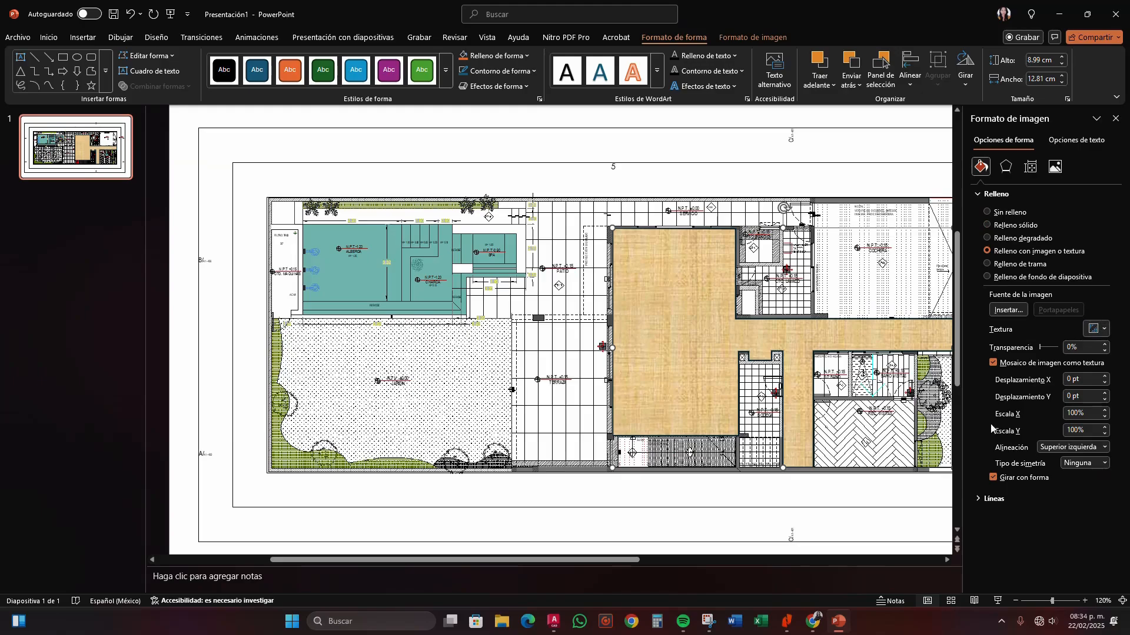
Fill the floor shape with the image 'piso 1 planta' from the Explicación folder on the desktop.
{"action": "left_click", "coordinate": [994, 310]}
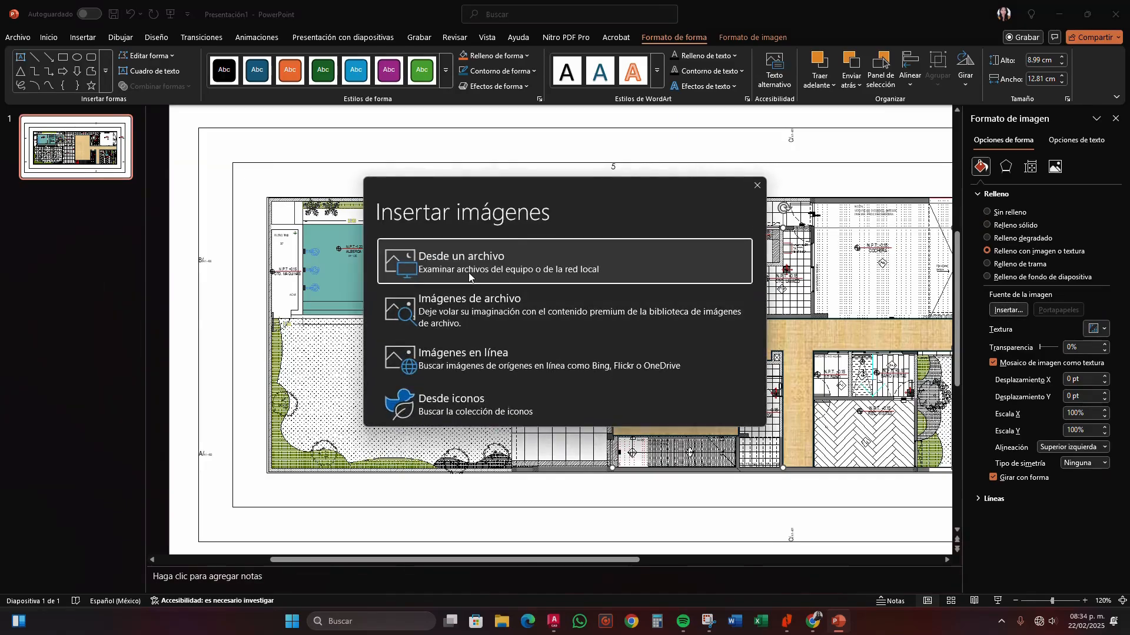
{"action": "left_click", "coordinate": [469, 274]}
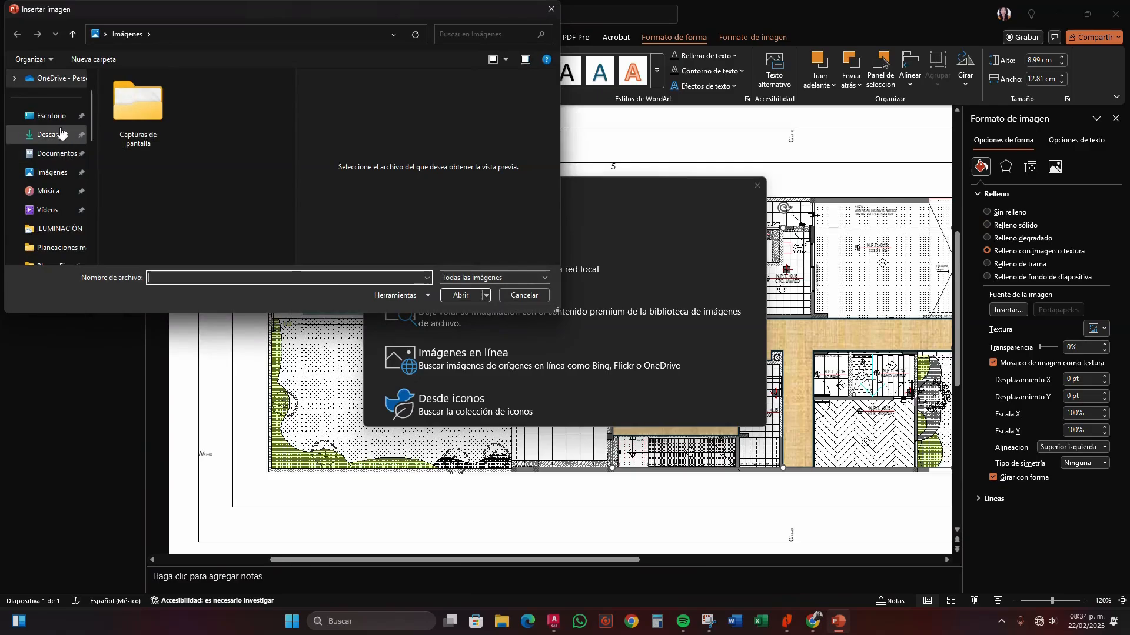
{"action": "left_click", "coordinate": [61, 117]}
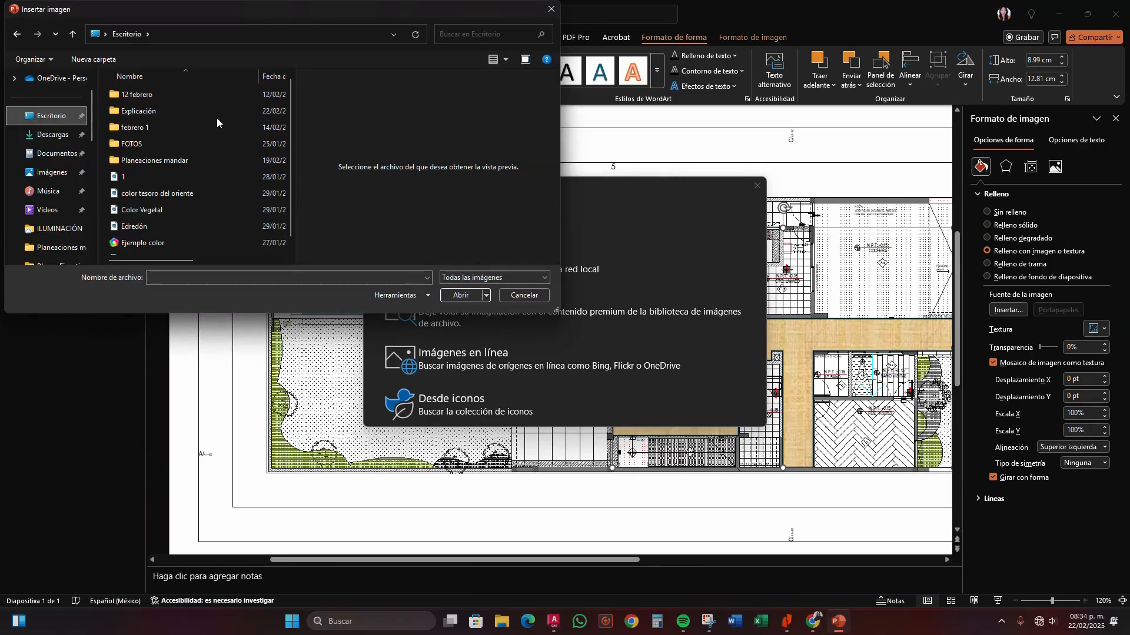
{"action": "double_click", "coordinate": [187, 113]}
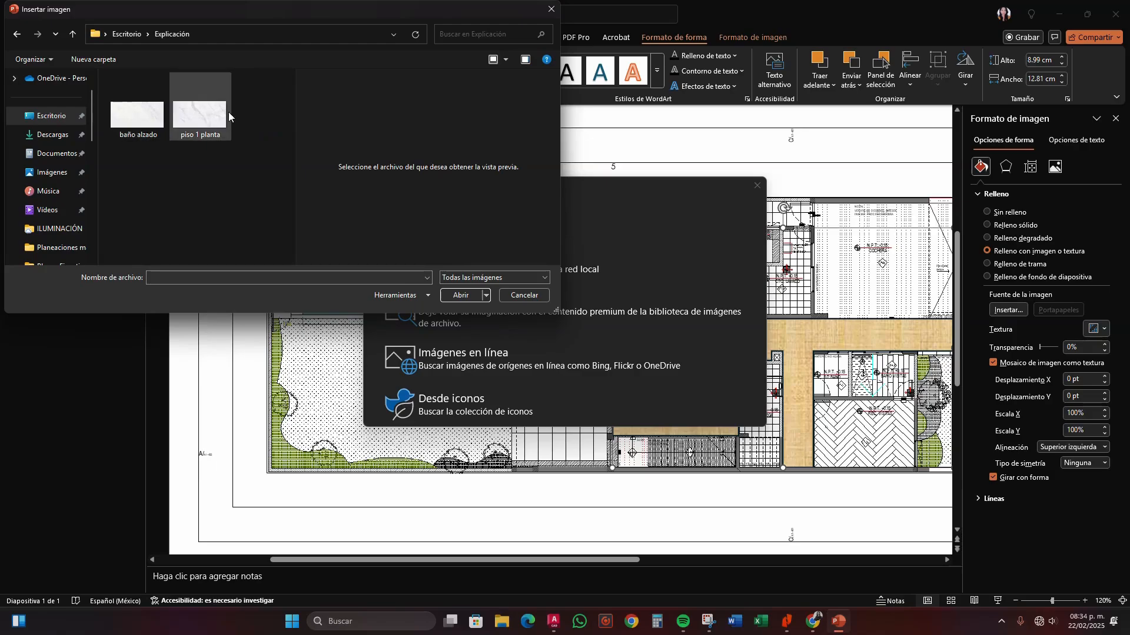
{"action": "left_click", "coordinate": [207, 116]}
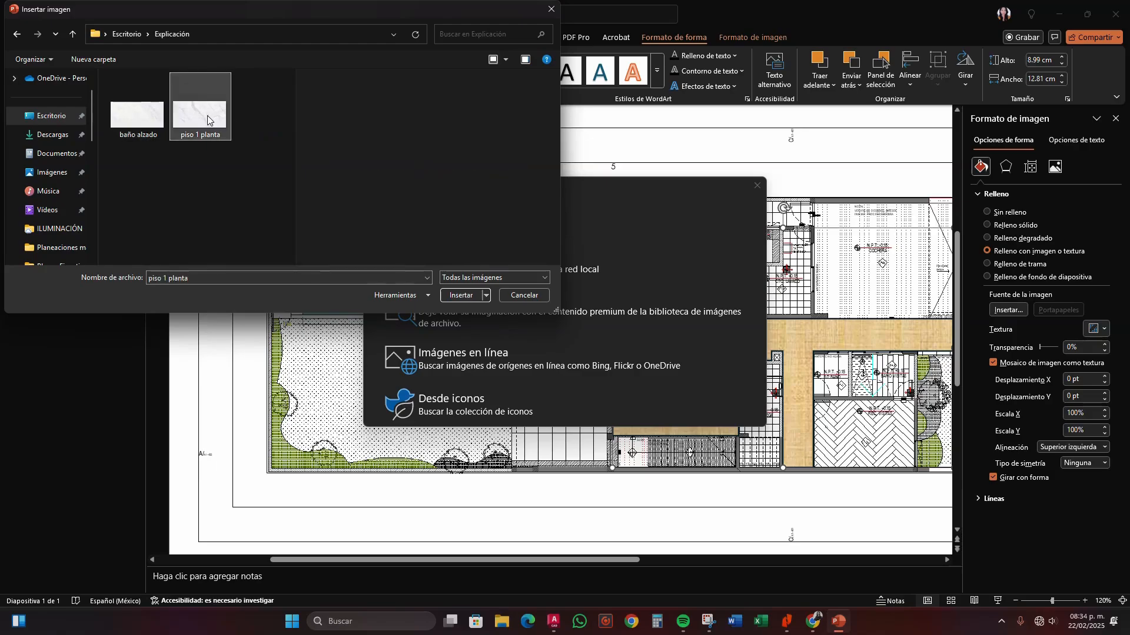
{"action": "left_click", "coordinate": [462, 295]}
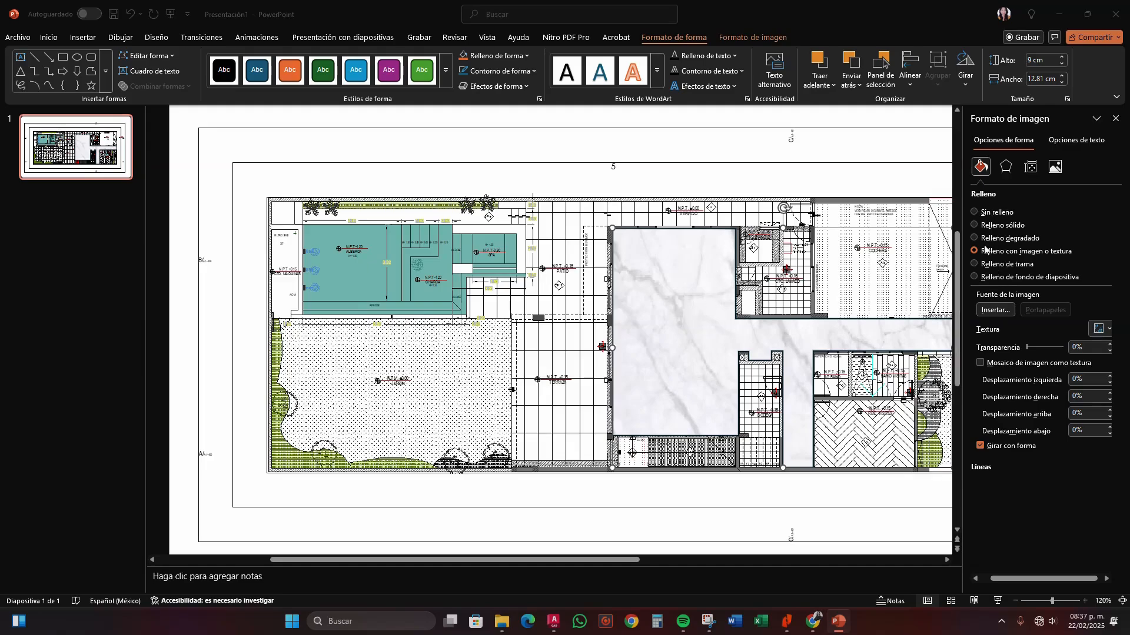
Tile the marble picture as a texture and set its horizontal offset to -8.5 pt.
{"action": "left_click", "coordinate": [979, 363]}
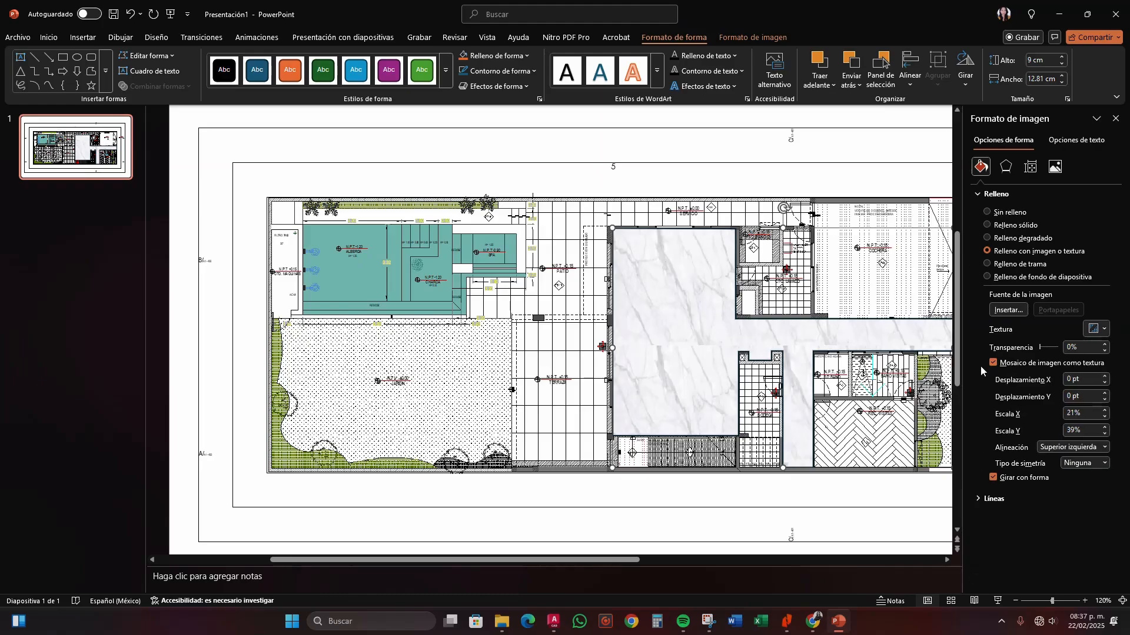
{"action": "left_click", "coordinate": [1105, 383]}
{"action": "left_click", "coordinate": [1105, 383]}
{"action": "left_click", "coordinate": [1105, 383]}
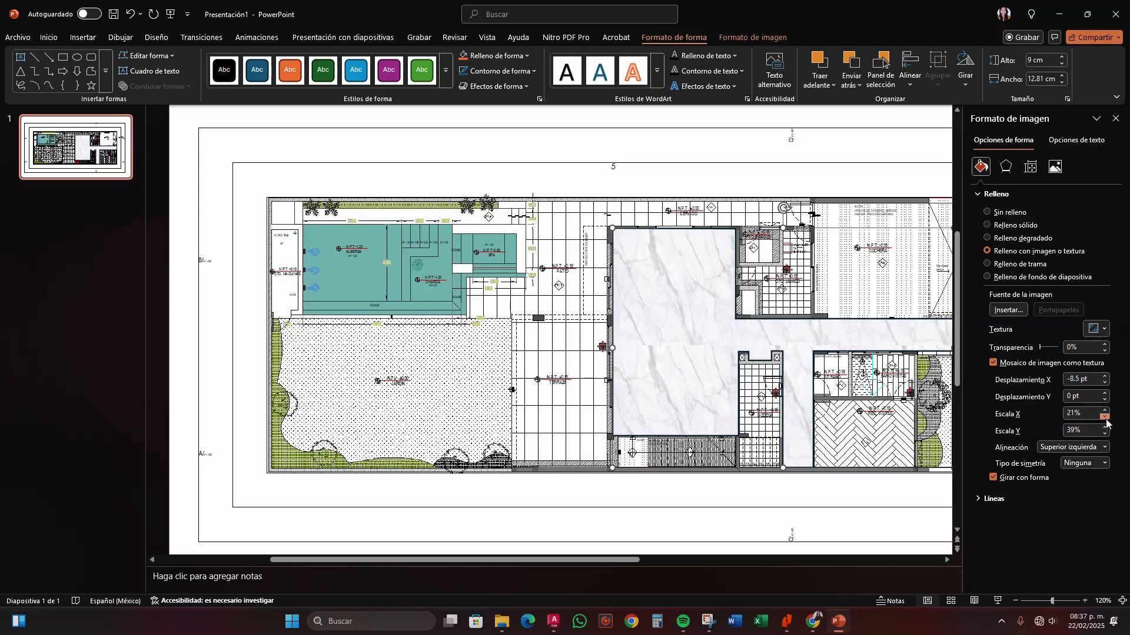
Set the floor texture's horizontal scale to 4%.
{"action": "left_click", "coordinate": [1105, 418]}
{"action": "left_click", "coordinate": [1105, 417]}
{"action": "left_click", "coordinate": [1105, 417]}
{"action": "left_click", "coordinate": [1105, 418]}
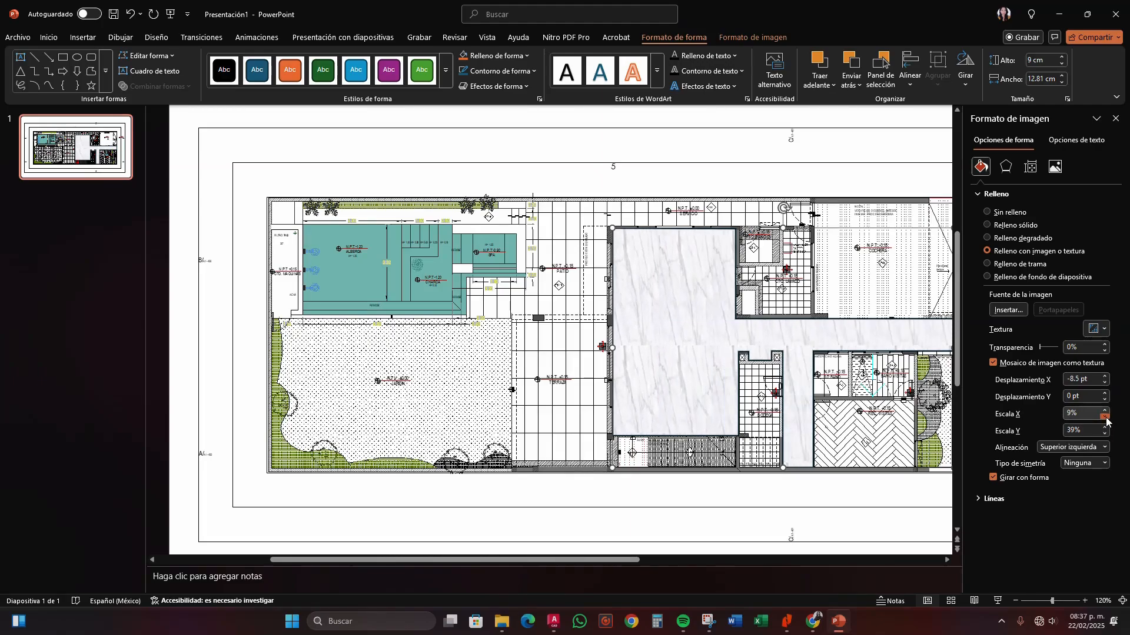
{"action": "left_click", "coordinate": [1105, 417]}
{"action": "left_click", "coordinate": [1105, 418]}
{"action": "left_click", "coordinate": [1105, 417]}
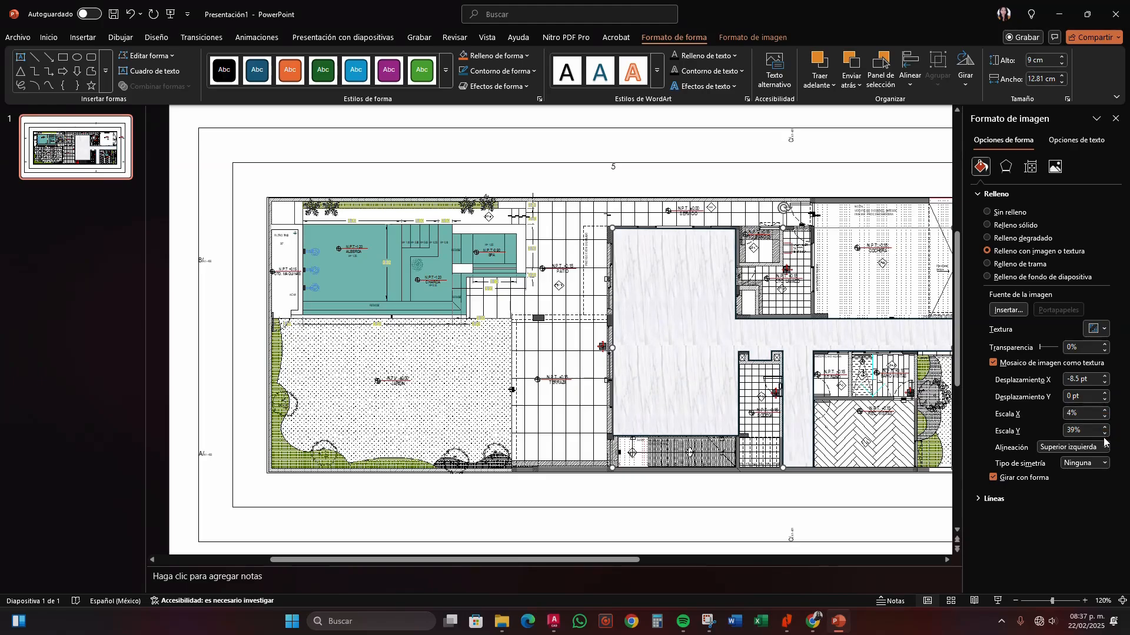
Set the floor texture's vertical scale to 7%.
{"action": "left_click", "coordinate": [1105, 436]}
{"action": "left_click", "coordinate": [1104, 435]}
{"action": "left_click", "coordinate": [1104, 435]}
{"action": "left_click", "coordinate": [1105, 435]}
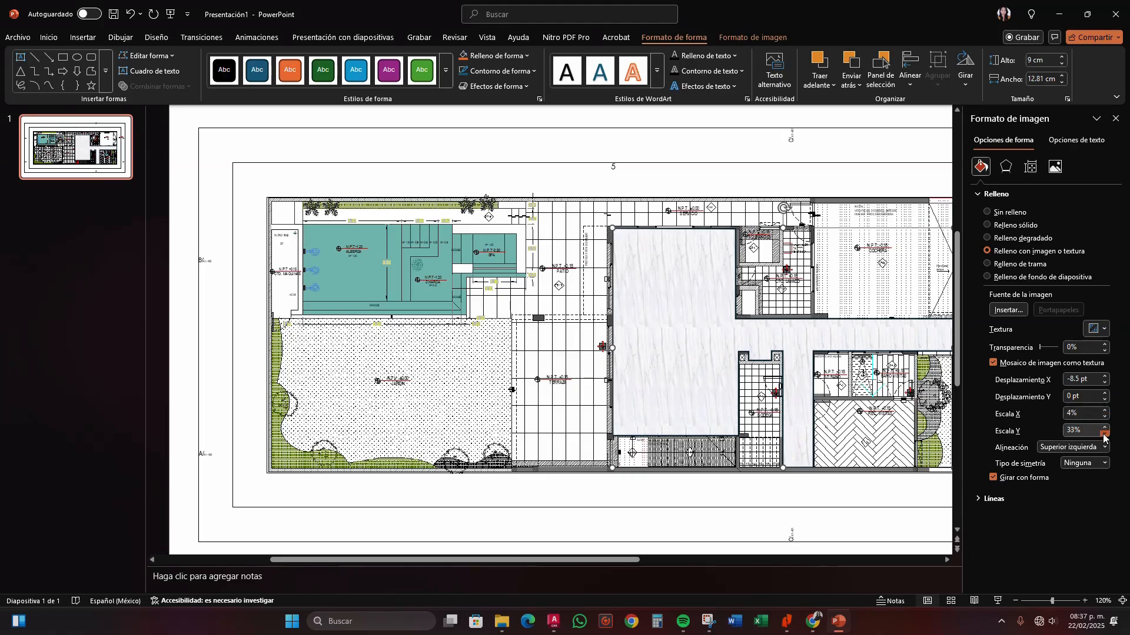
{"action": "left_click", "coordinate": [1105, 435]}
{"action": "left_click", "coordinate": [1104, 435]}
{"action": "left_click", "coordinate": [1105, 435]}
{"action": "left_click", "coordinate": [1104, 435]}
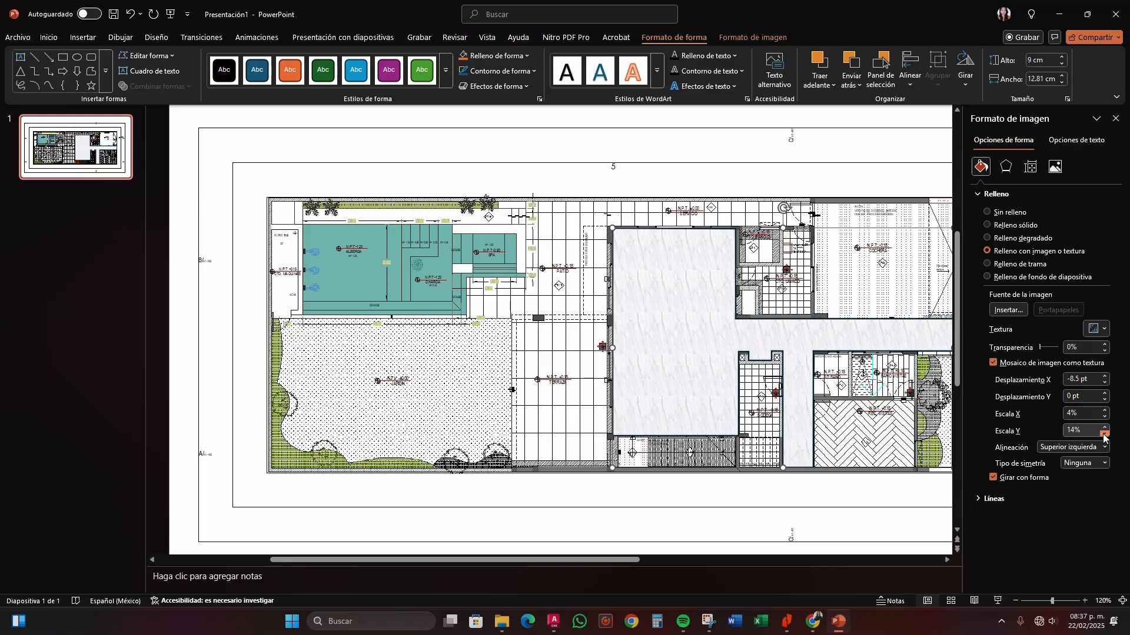
{"action": "left_click", "coordinate": [1105, 435]}
{"action": "left_click", "coordinate": [1104, 436]}
{"action": "left_click", "coordinate": [1105, 435]}
{"action": "left_click", "coordinate": [1105, 436]}
{"action": "left_click", "coordinate": [1105, 436]}
{"action": "left_click", "coordinate": [1105, 435]}
{"action": "left_click", "coordinate": [1105, 436]}
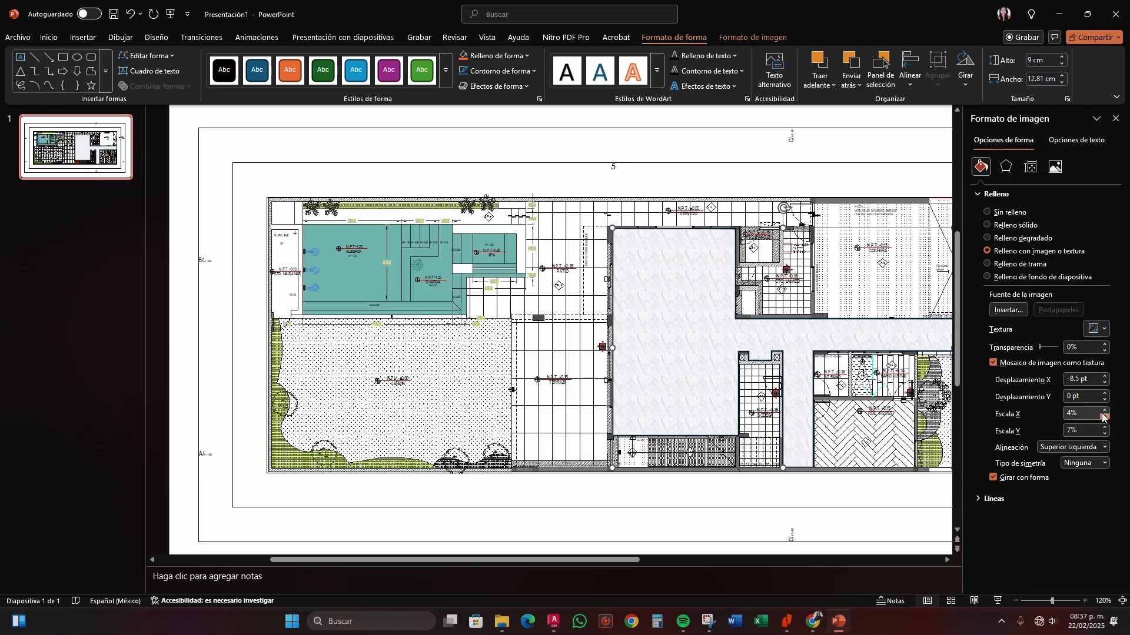
Set the floor texture's horizontal scale to 8%.
{"action": "left_click", "coordinate": [1104, 410]}
{"action": "left_click", "coordinate": [1104, 410]}
{"action": "left_click", "coordinate": [1104, 410]}
{"action": "left_click", "coordinate": [1104, 411]}
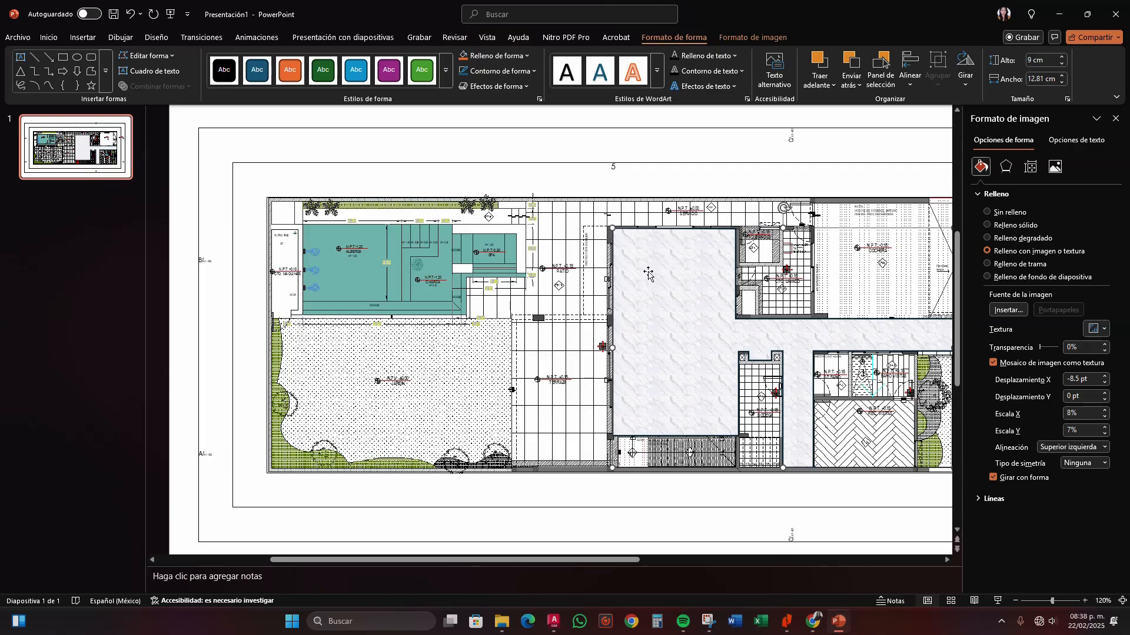
Remove the floor shape's outline and send the shape behind the plan drawing.
{"action": "left_click", "coordinate": [534, 72]}
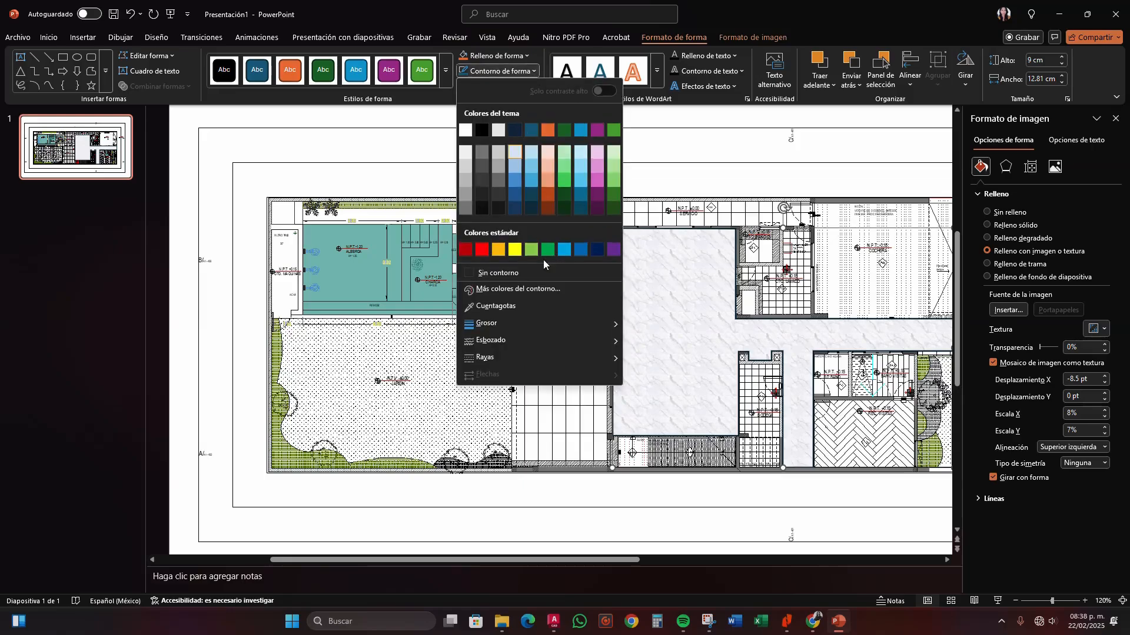
{"action": "left_click", "coordinate": [534, 275]}
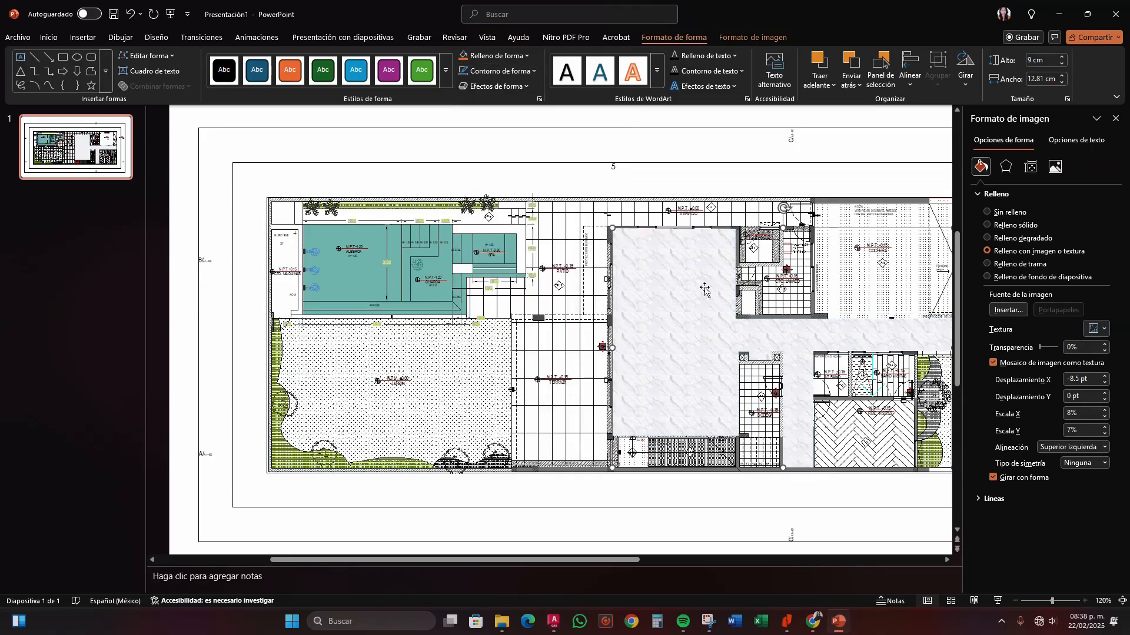
{"action": "right_click", "coordinate": [672, 267]}
{"action": "left_click", "coordinate": [765, 434]}
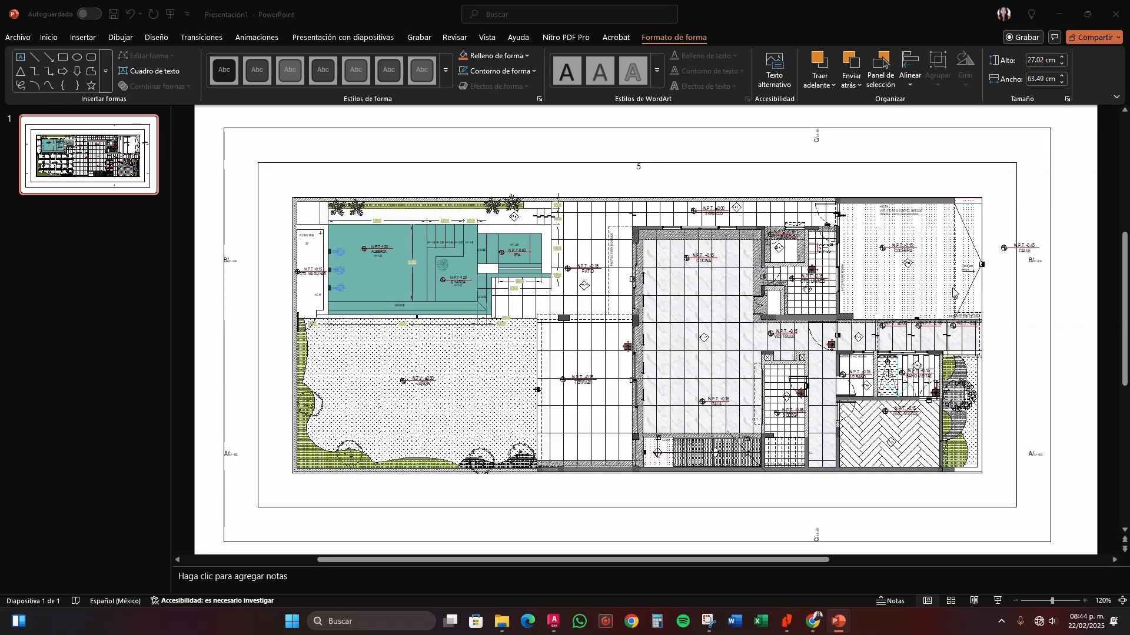
Save the presentation as a standard-quality PDF named Presentación1 in the Documents folder.
{"action": "left_click", "coordinate": [21, 39]}
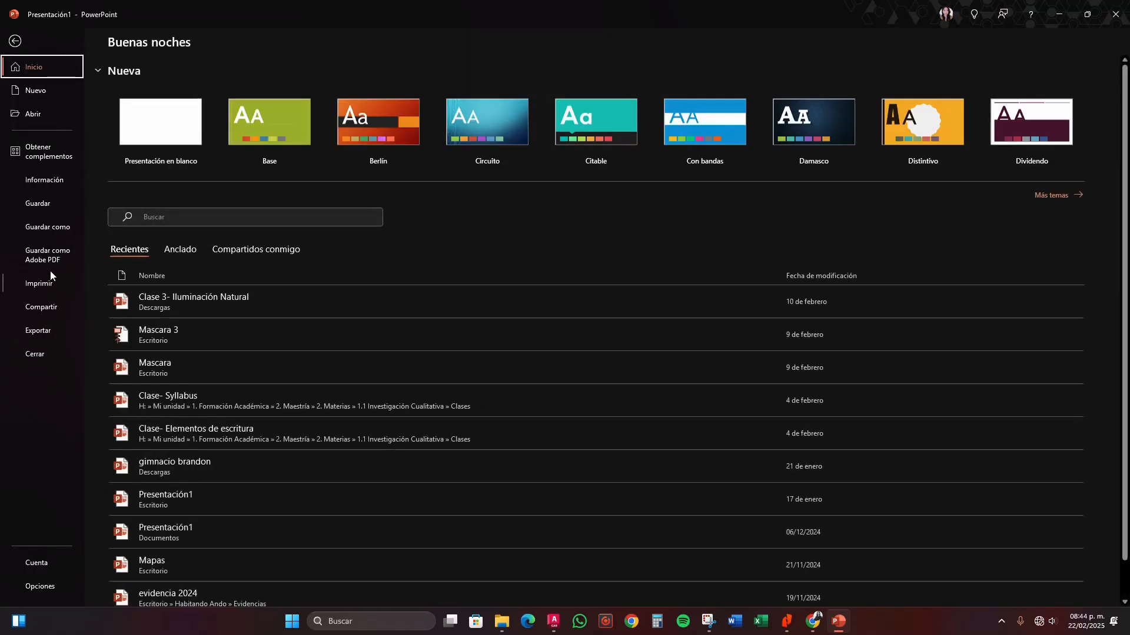
{"action": "left_click", "coordinate": [42, 225]}
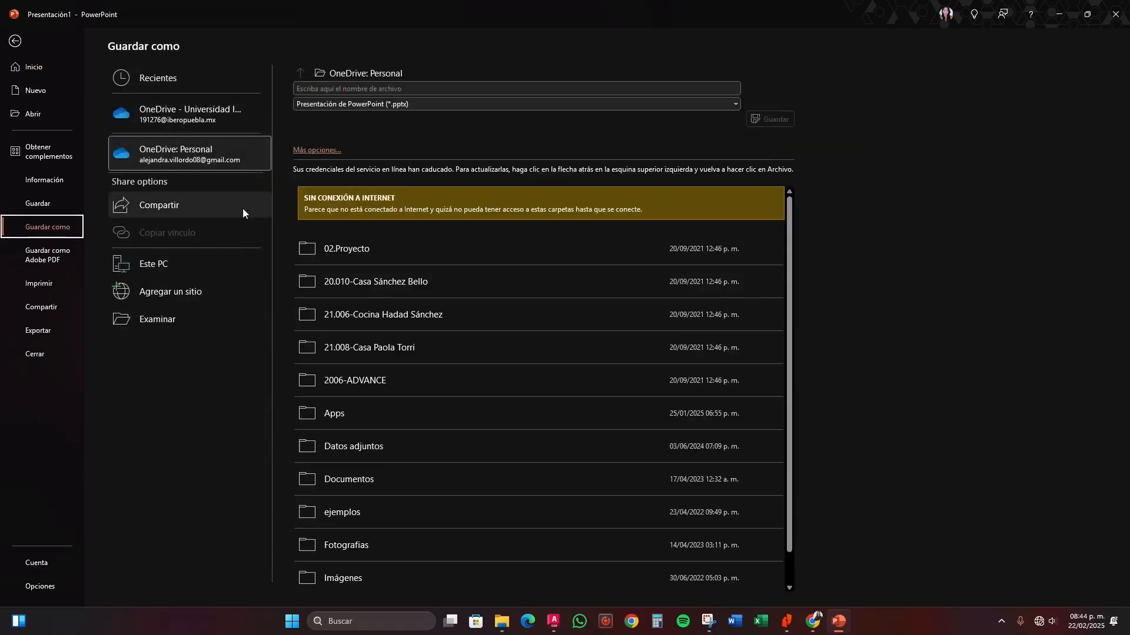
{"action": "left_click", "coordinate": [157, 325]}
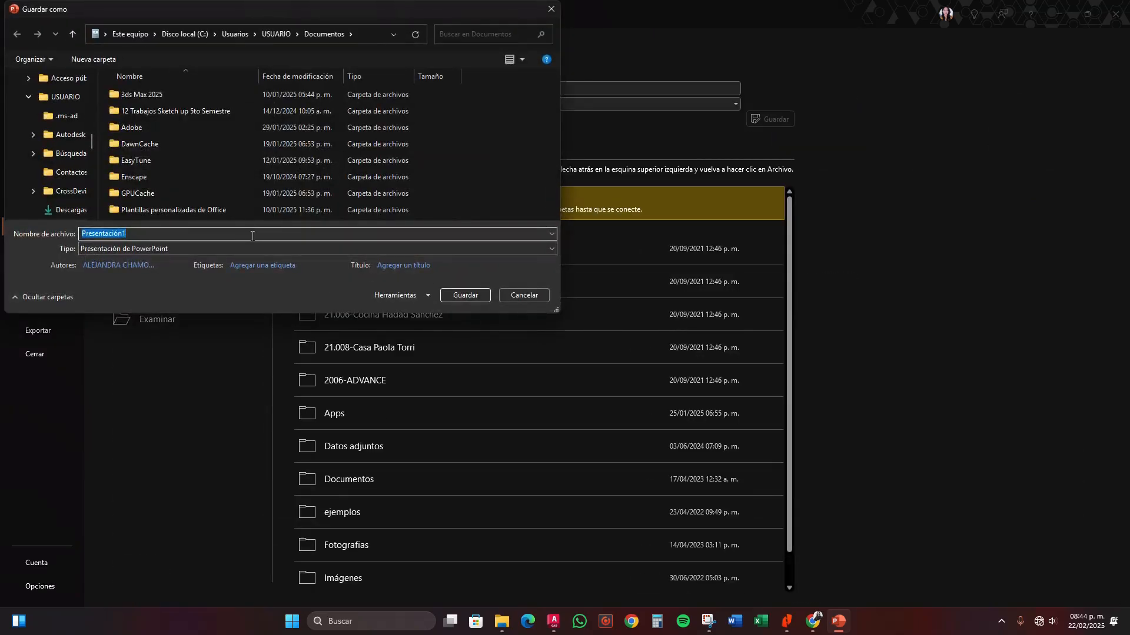
{"action": "left_click", "coordinate": [430, 249]}
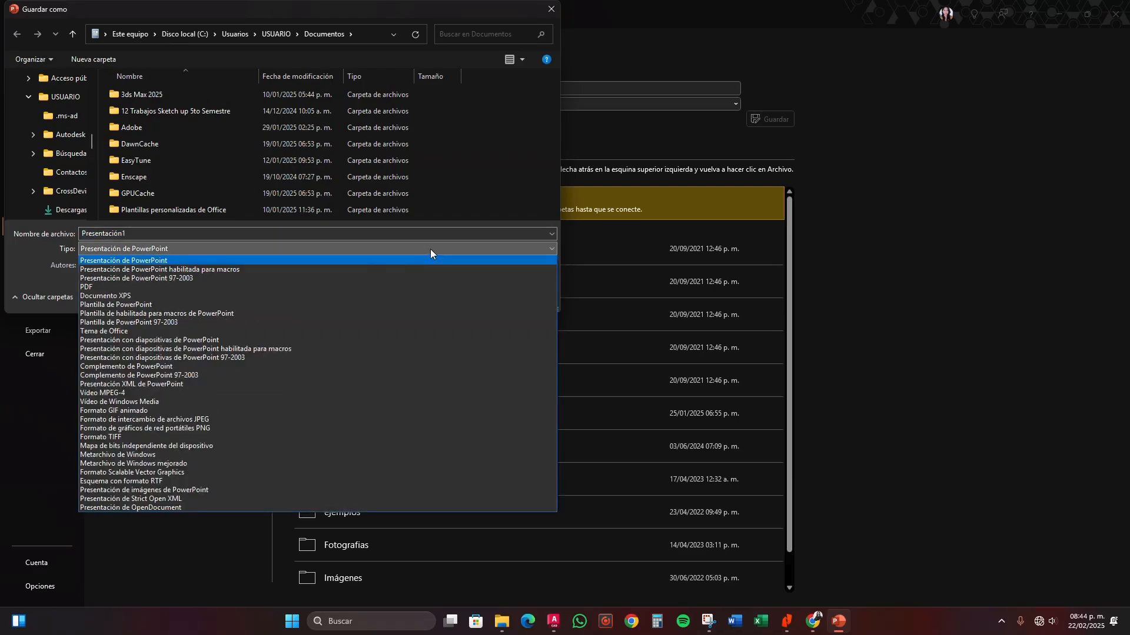
{"action": "left_click", "coordinate": [104, 288]}
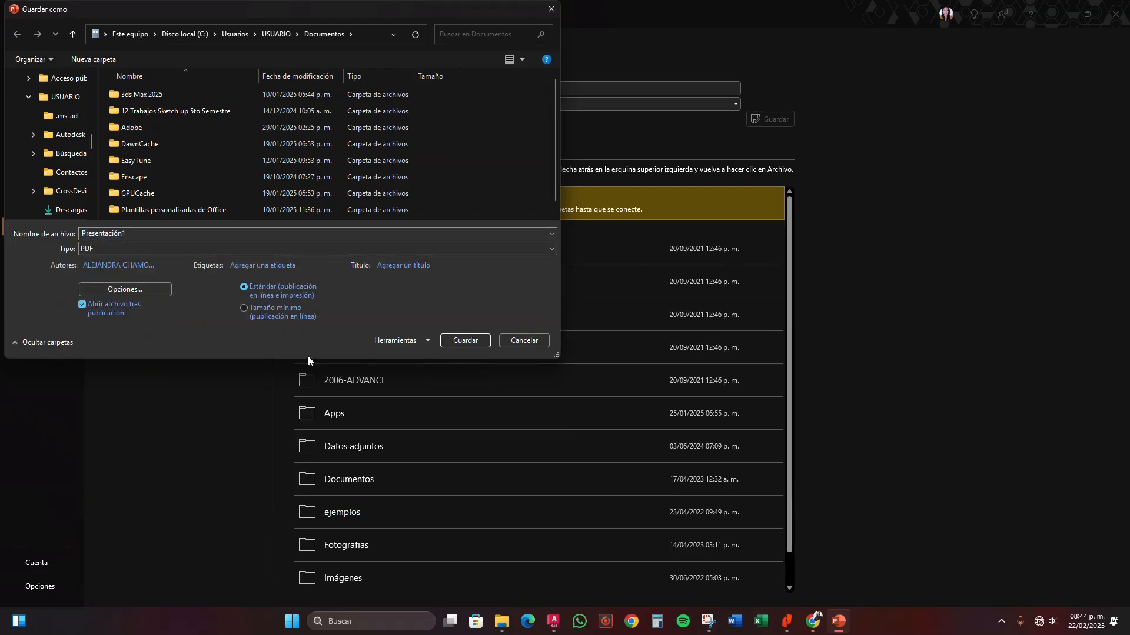
{"action": "left_click", "coordinate": [465, 341]}
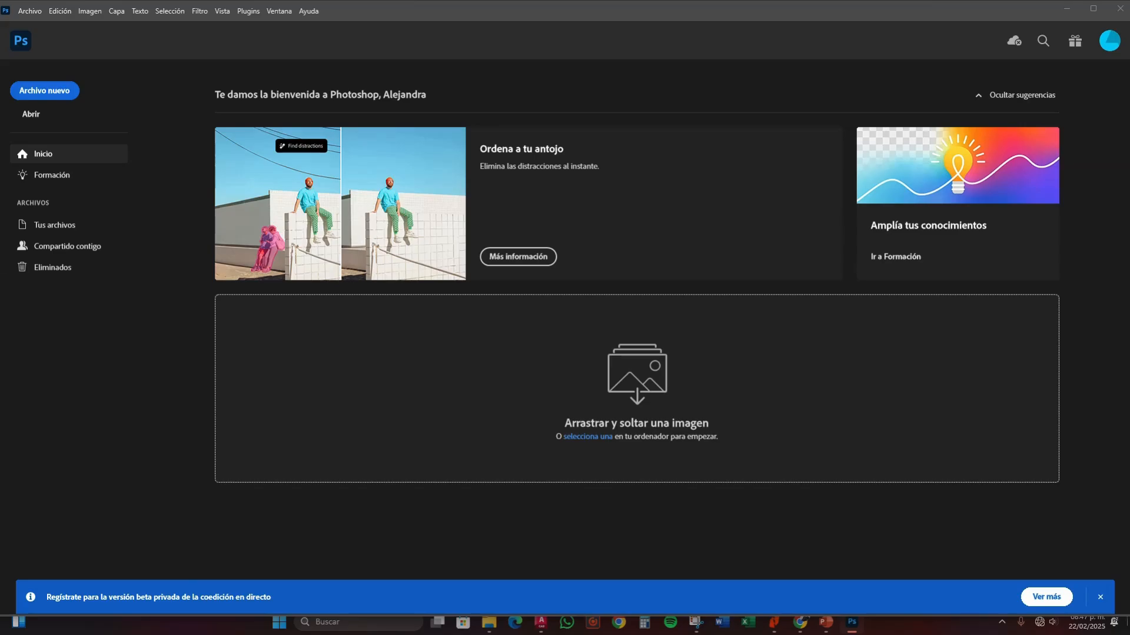
In Photoshop, open the plan PDF ending in 'Acabado Pisos PB-Model' from the desktop, importing page 1 at 300 pixels/inch in RGB.
{"action": "left_click", "coordinate": [30, 11]}
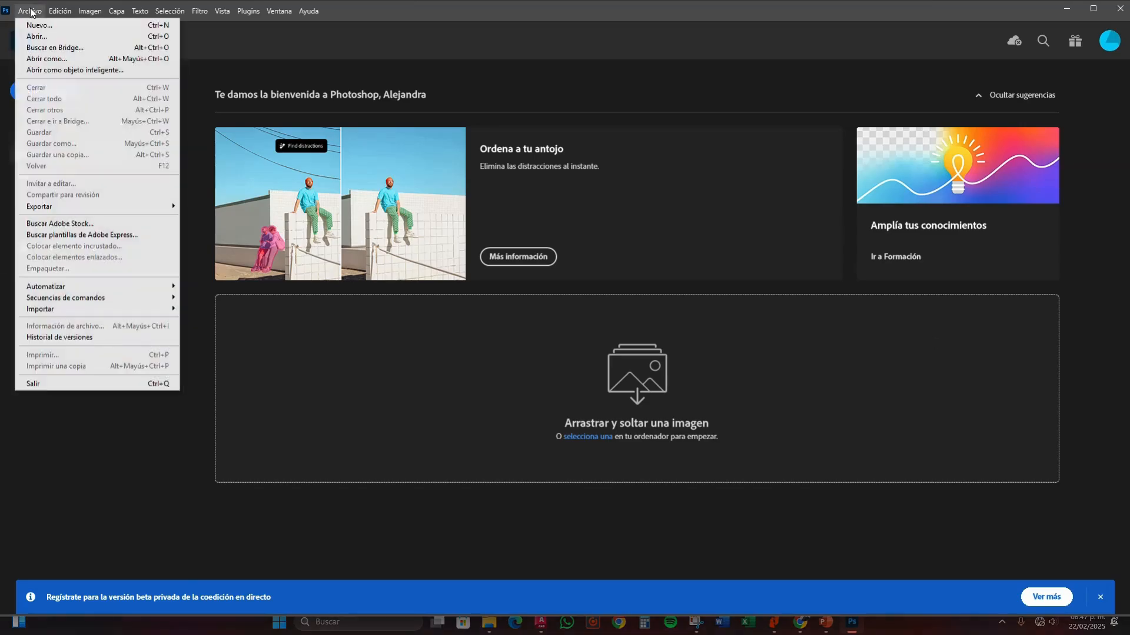
{"action": "left_click", "coordinate": [55, 36]}
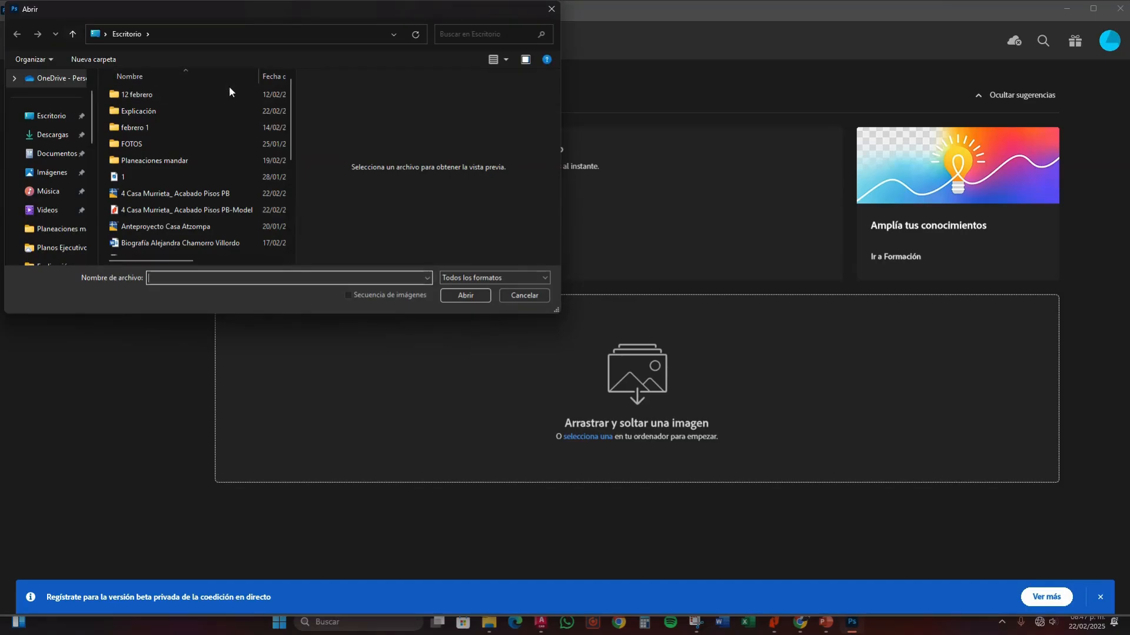
{"action": "left_click", "coordinate": [175, 210]}
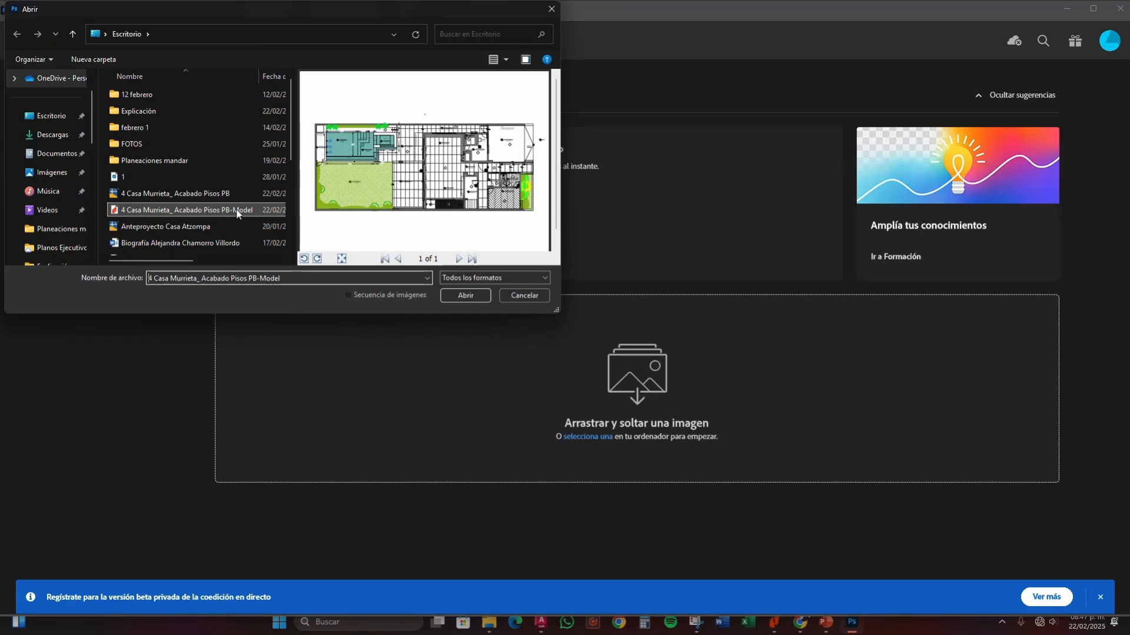
{"action": "left_click", "coordinate": [459, 295]}
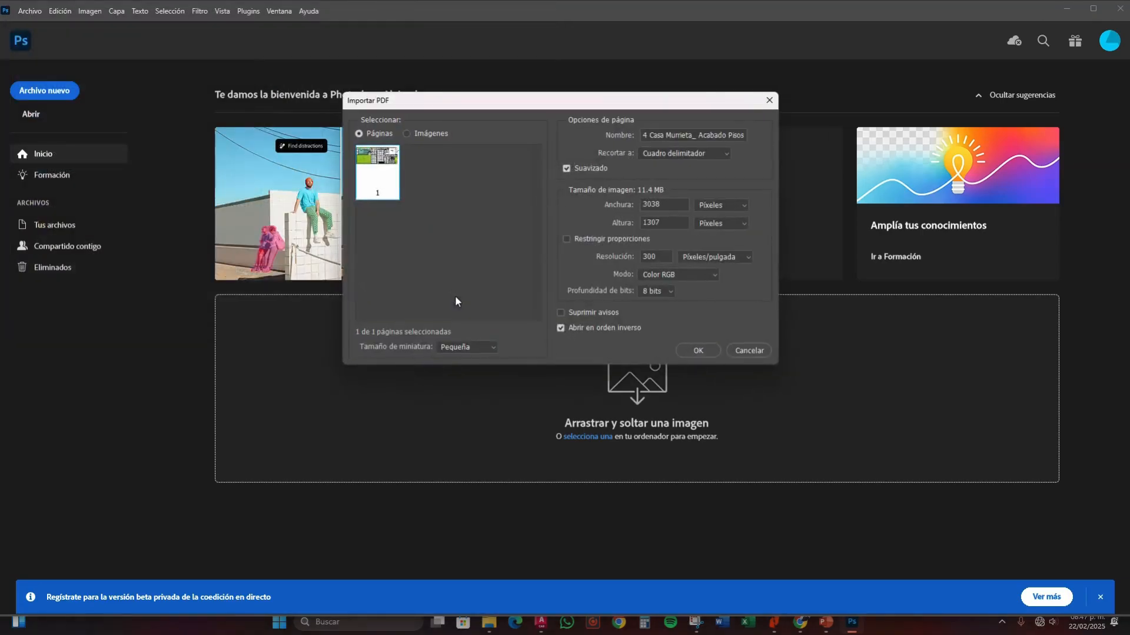
{"action": "left_click_drag", "start_coordinate": [519, 100], "coordinate": [474, 91]}
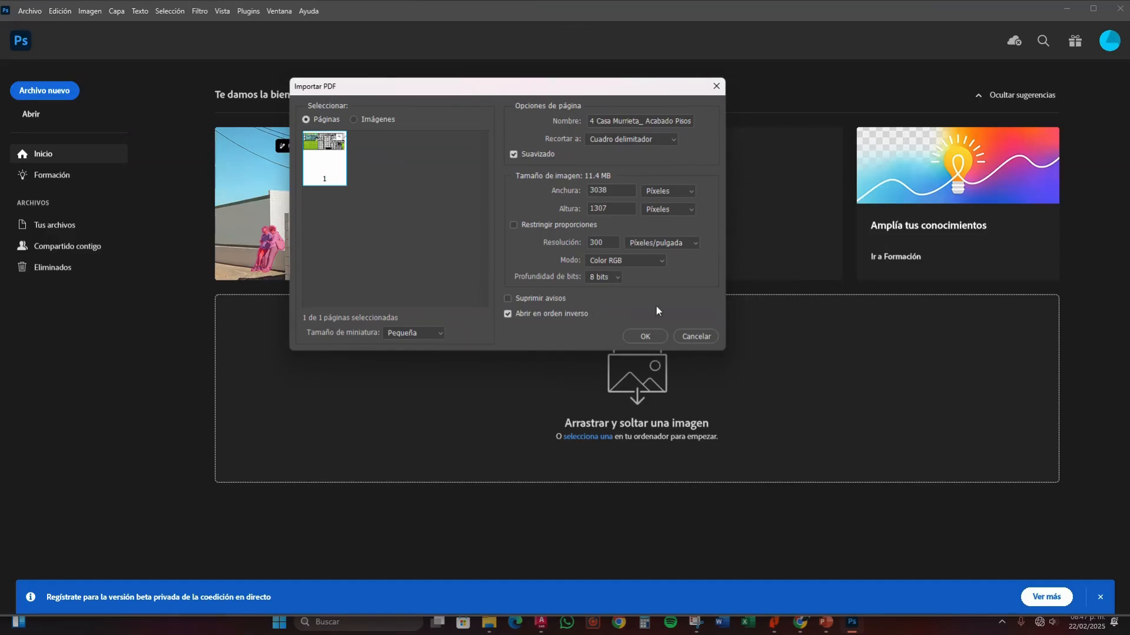
{"action": "left_click", "coordinate": [651, 338]}
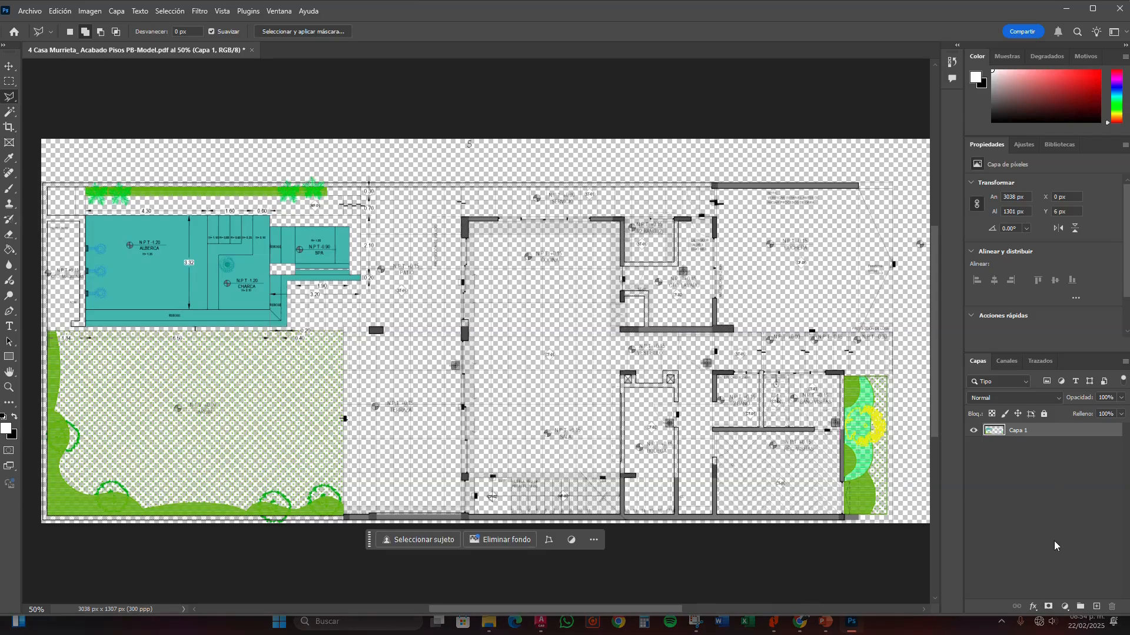
Add a new layer, fill it with white and move it below the plan's layer as a background.
{"action": "left_click", "coordinate": [1096, 608]}
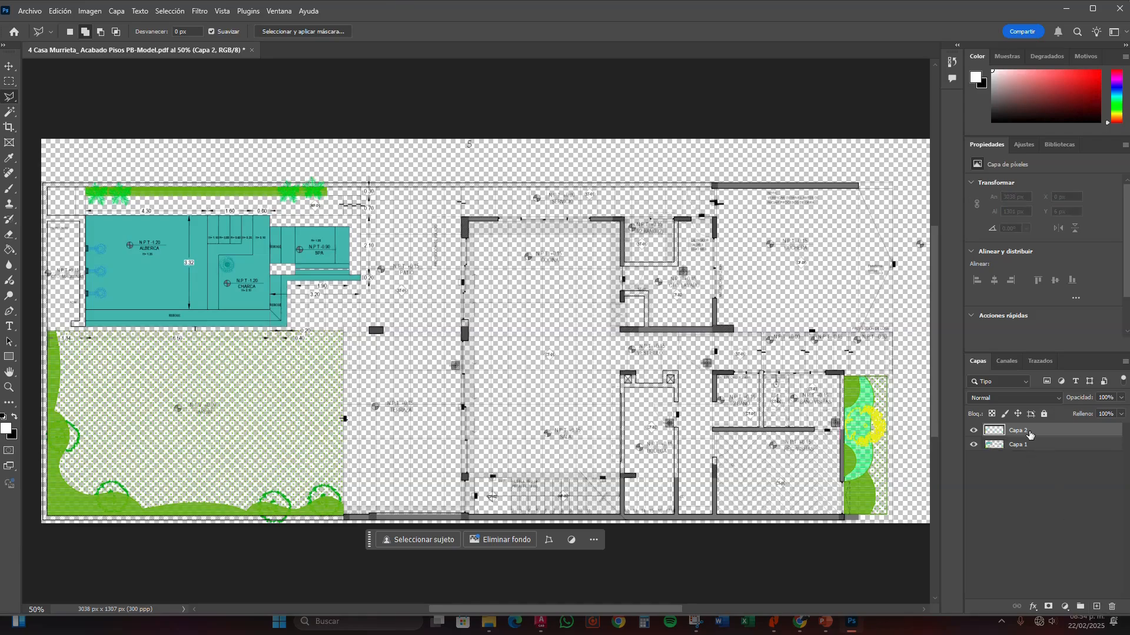
{"action": "left_click", "coordinate": [8, 251]}
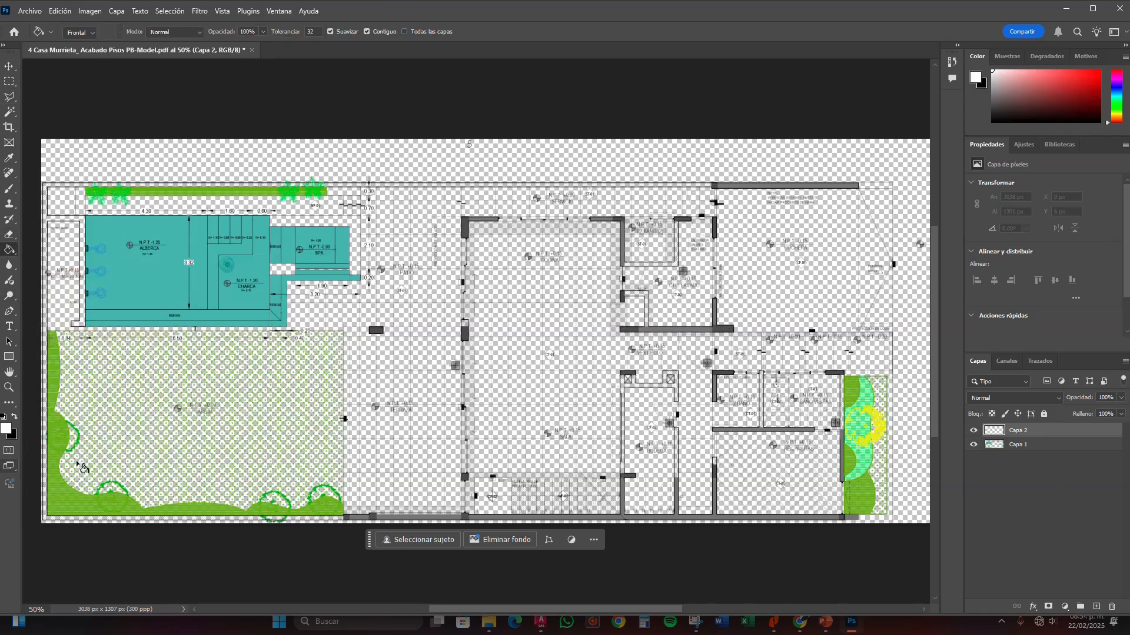
{"action": "left_click", "coordinate": [510, 269]}
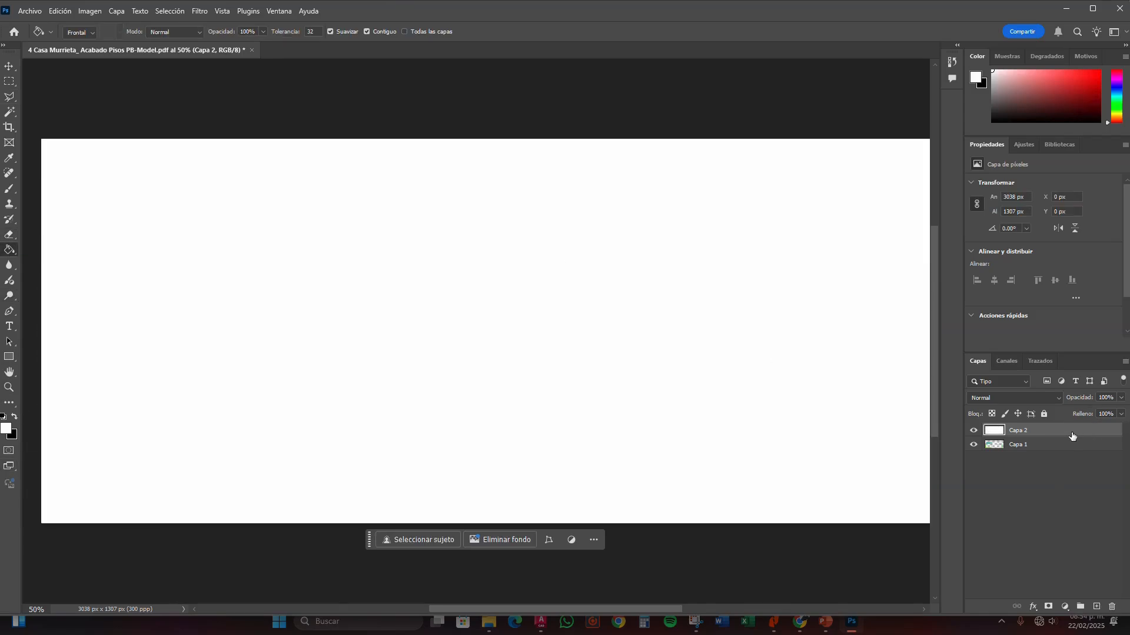
{"action": "left_click_drag", "start_coordinate": [1064, 430], "coordinate": [1065, 454]}
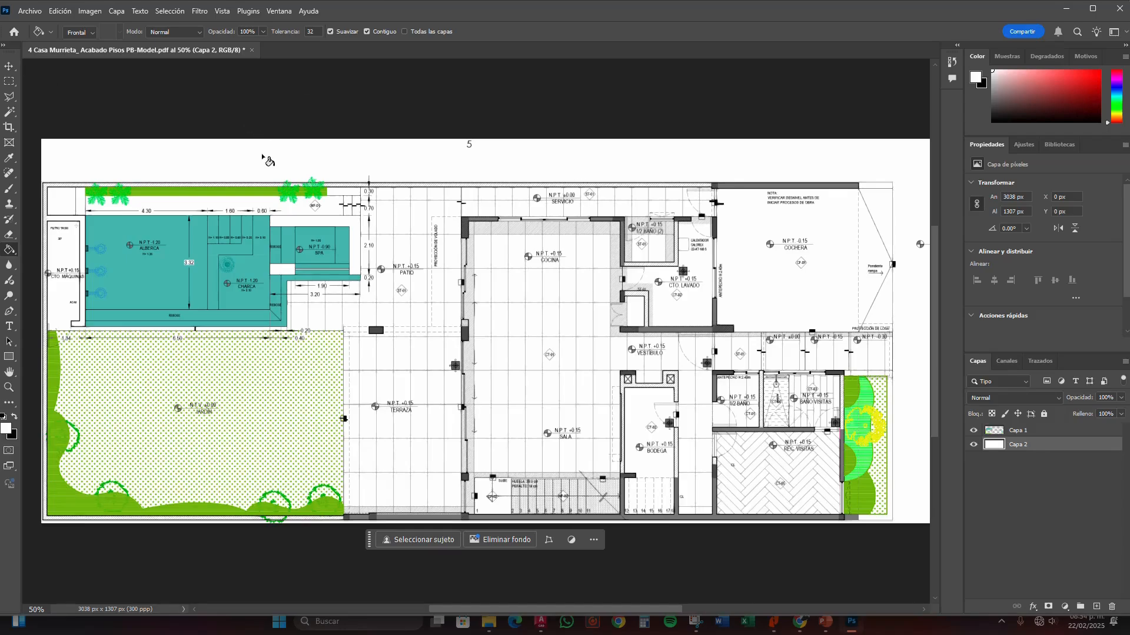
Outline the kitchen, living room, vestibule and entrance corridor floor as one selection with the Polygonal Lasso, tracing its wall corners.
{"action": "left_click", "coordinate": [8, 101]}
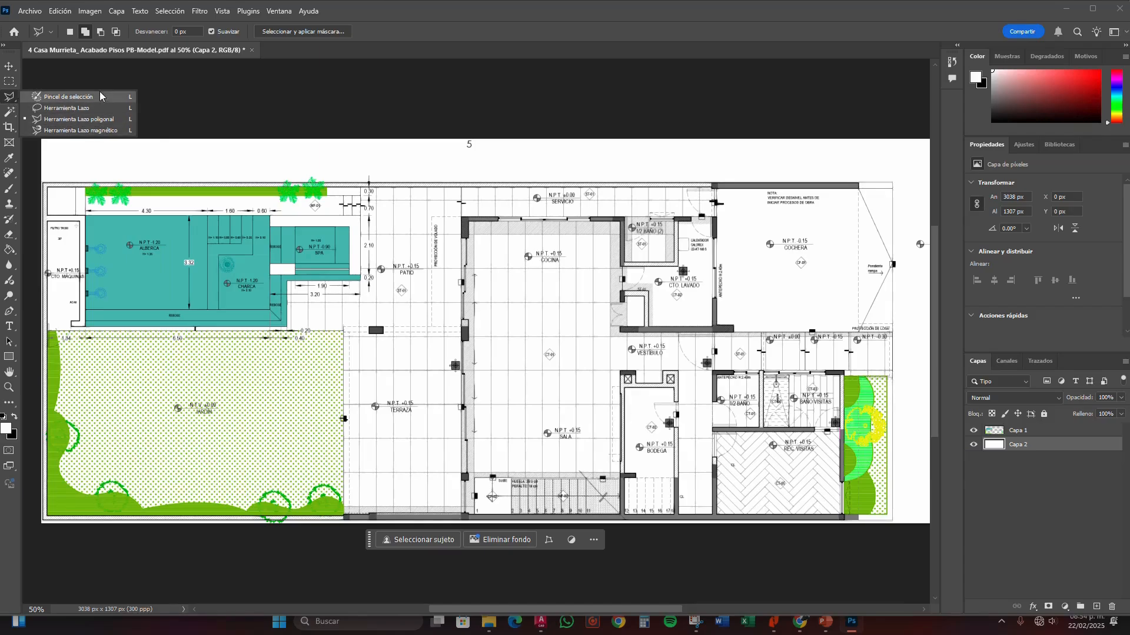
{"action": "left_click", "coordinate": [108, 120]}
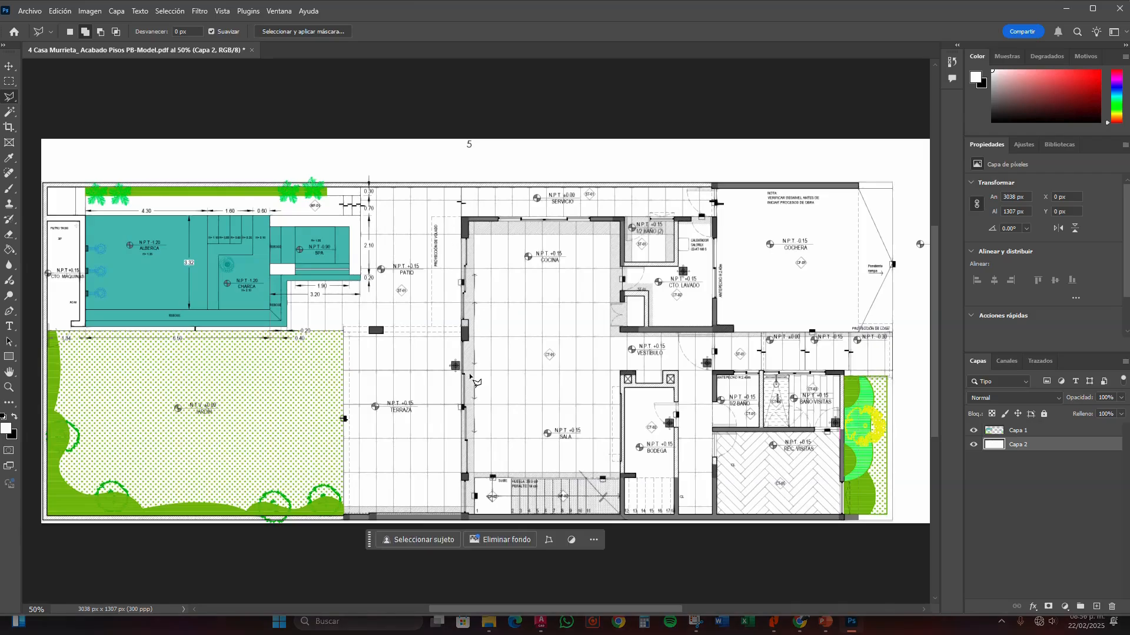
{"action": "left_click", "coordinate": [464, 212]}
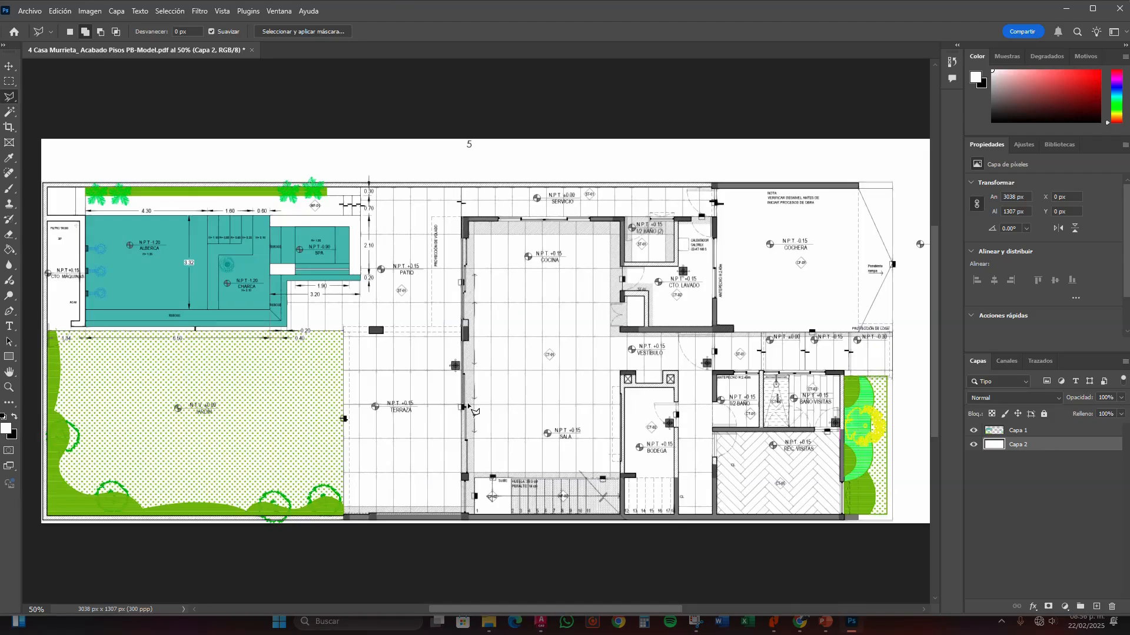
{"action": "left_click", "coordinate": [465, 476]}
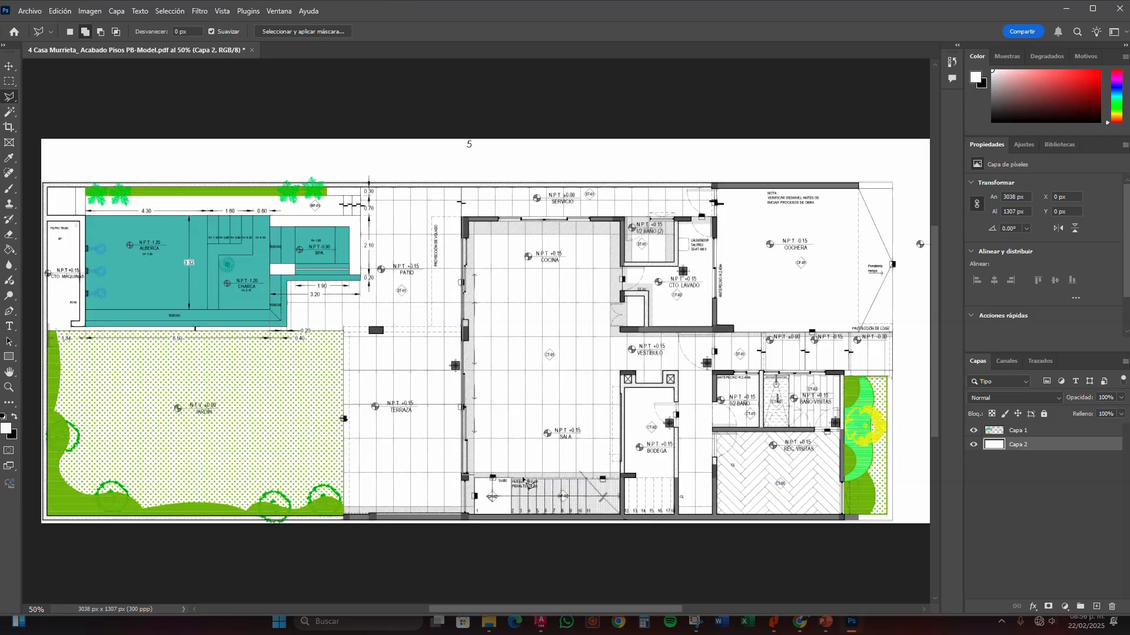
{"action": "left_click", "coordinate": [622, 477]}
{"action": "left_click", "coordinate": [623, 372]}
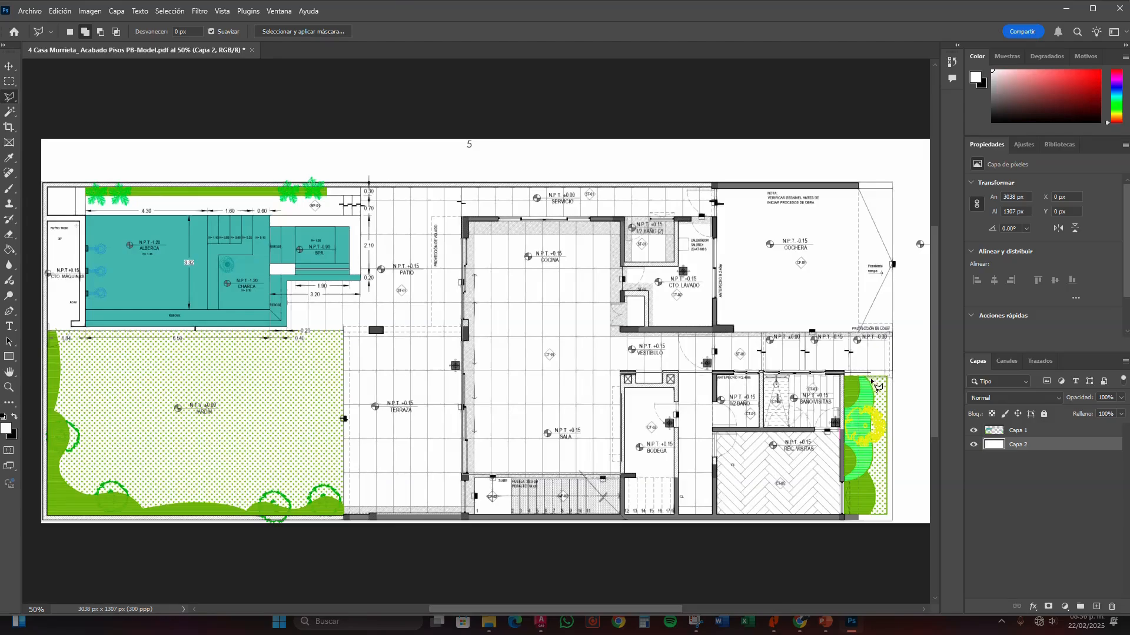
{"action": "left_click", "coordinate": [889, 373]}
{"action": "left_click", "coordinate": [891, 331]}
{"action": "left_click", "coordinate": [622, 330]}
{"action": "left_click", "coordinate": [623, 220]}
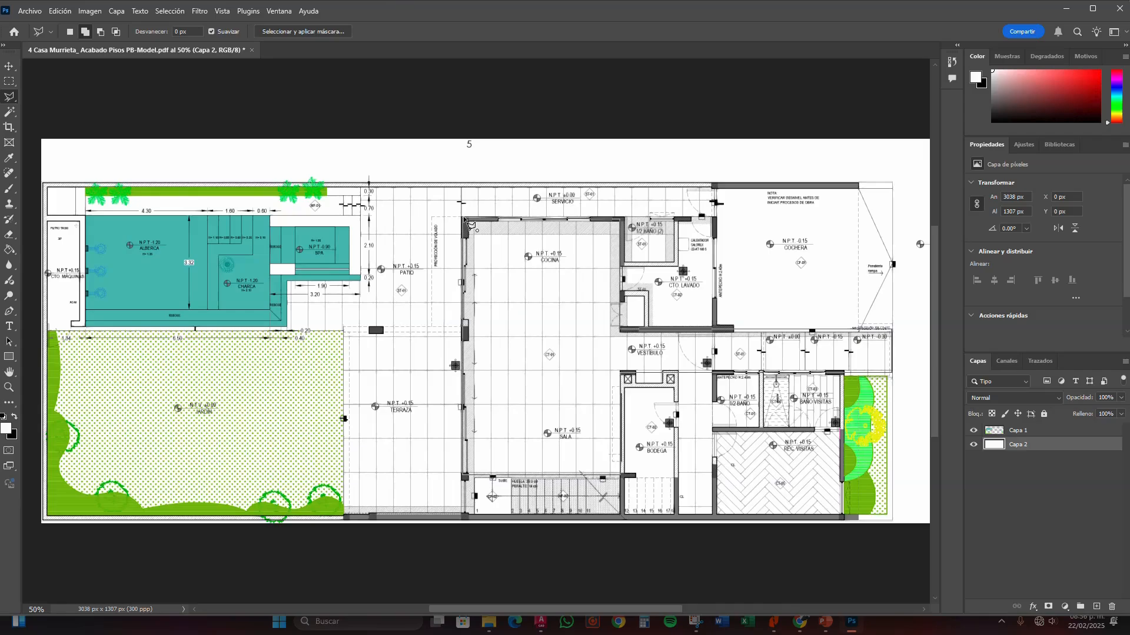
{"action": "left_click", "coordinate": [466, 220]}
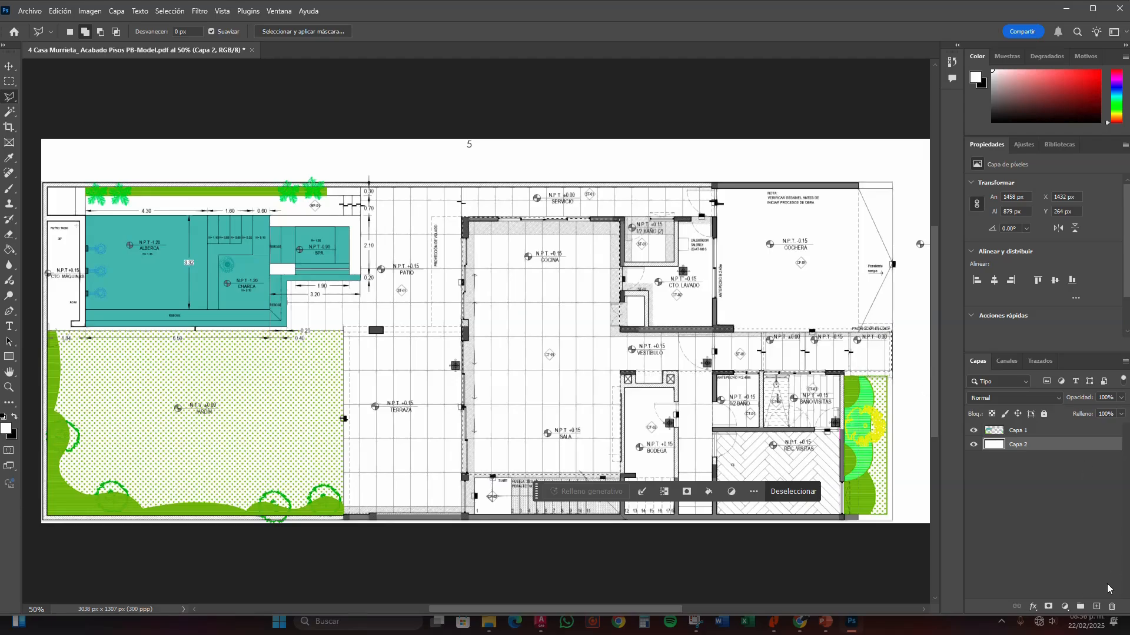
{"action": "key", "text": "ctrl+d"}
{"action": "key", "text": "ctrl+z"}
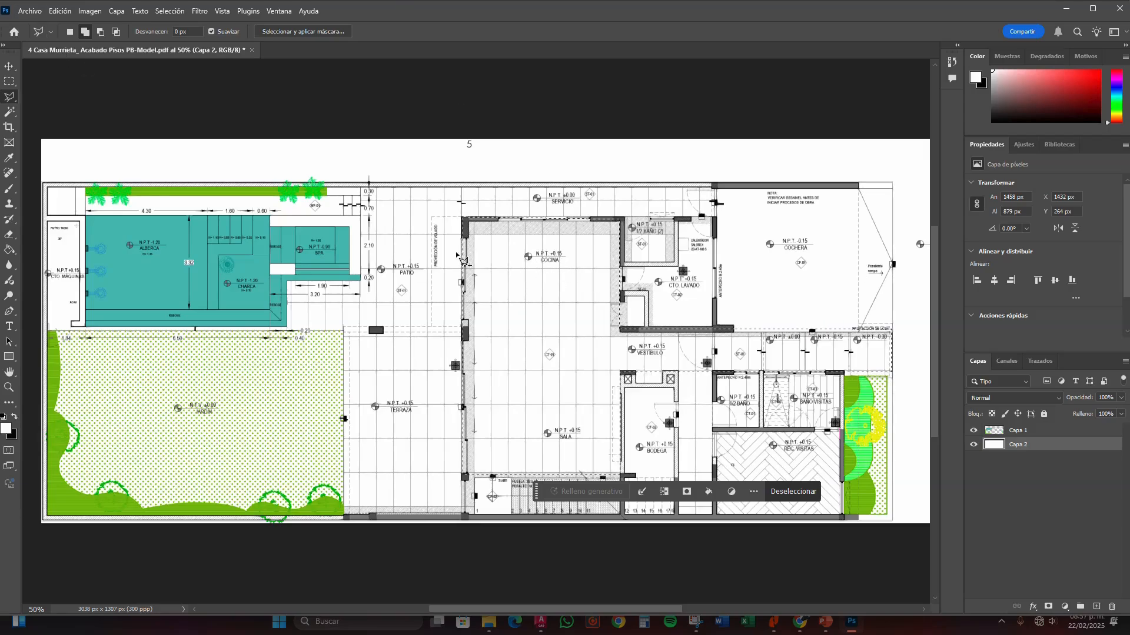
Open the marble image 'piso 1 planta' from the Explicación folder, leaving its missing colour profile unmodified.
{"action": "left_click", "coordinate": [31, 12]}
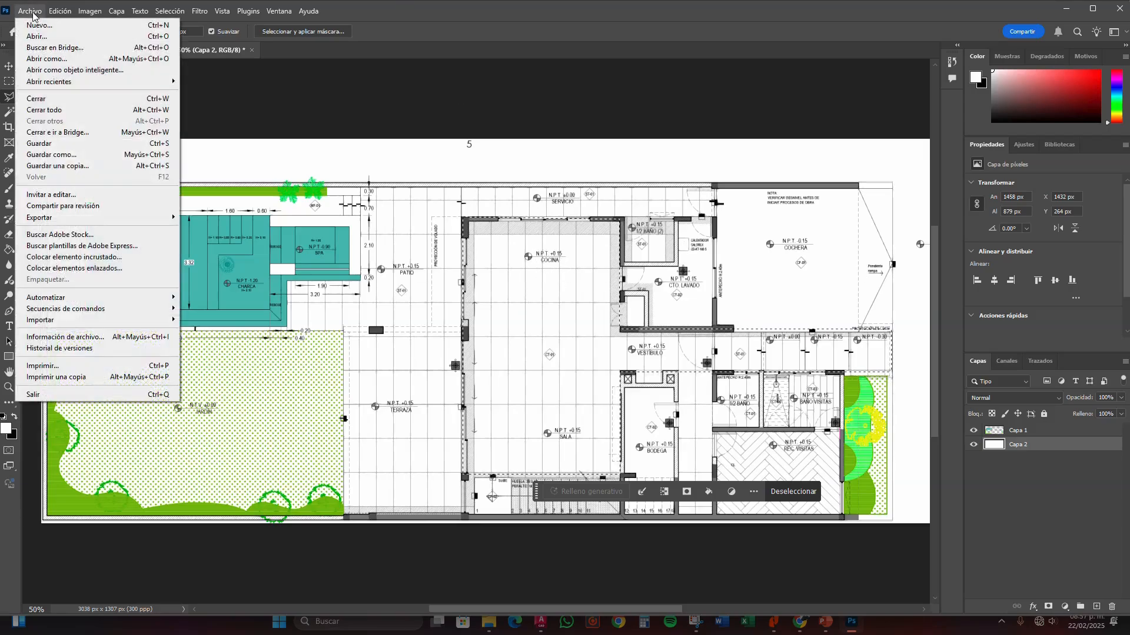
{"action": "left_click", "coordinate": [36, 36]}
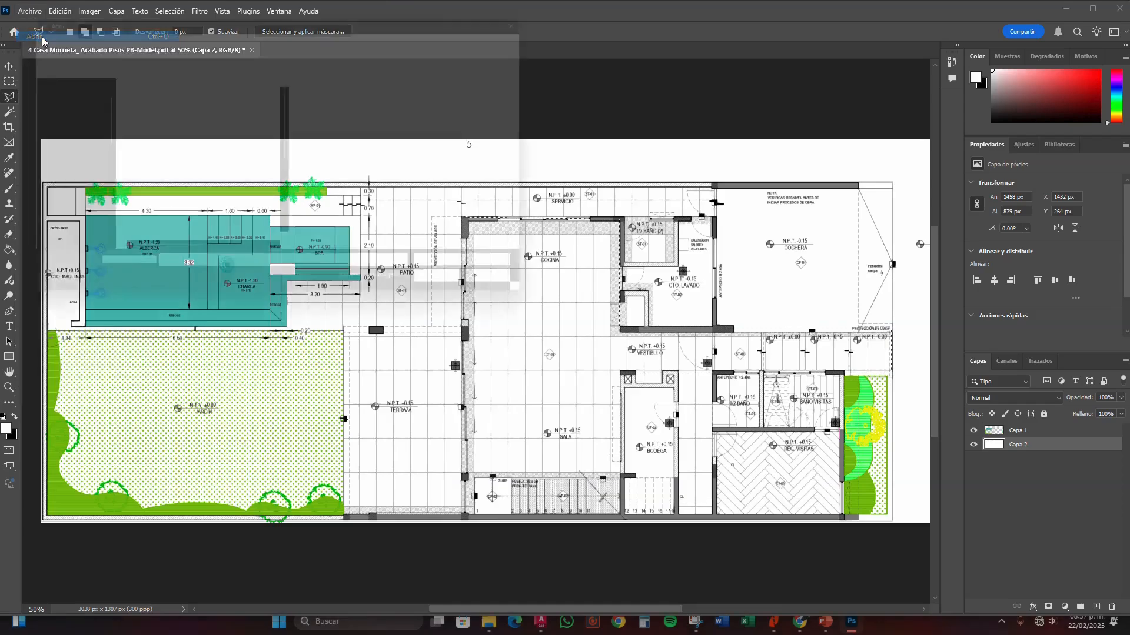
{"action": "double_click", "coordinate": [156, 110]}
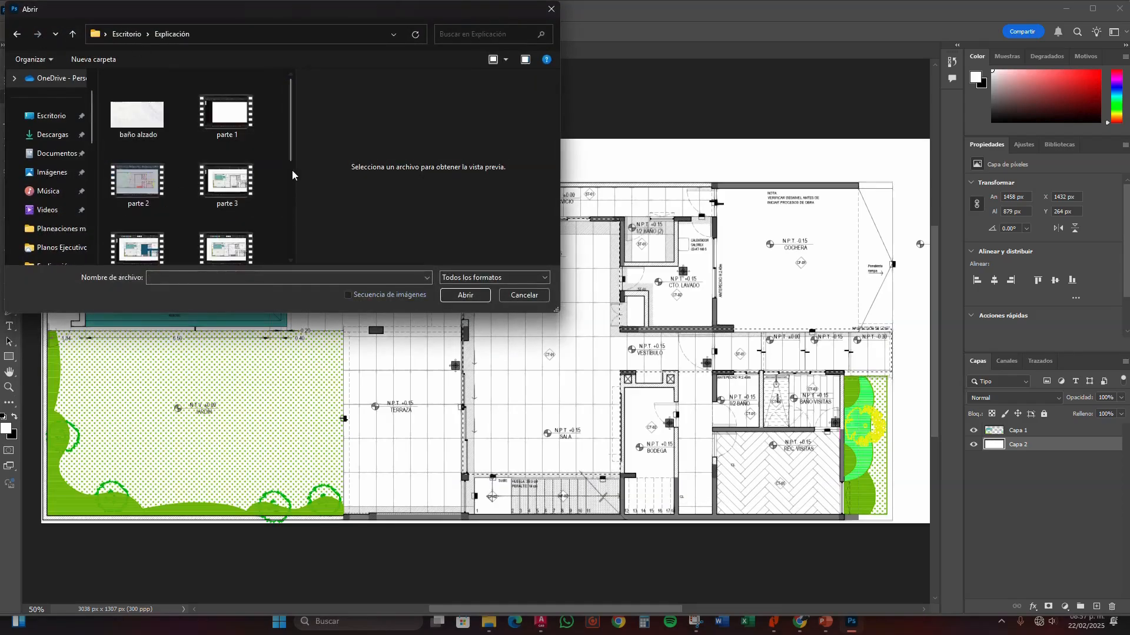
{"action": "scroll", "coordinate": [147, 177], "scroll_direction": "down", "scroll_amount": 3}
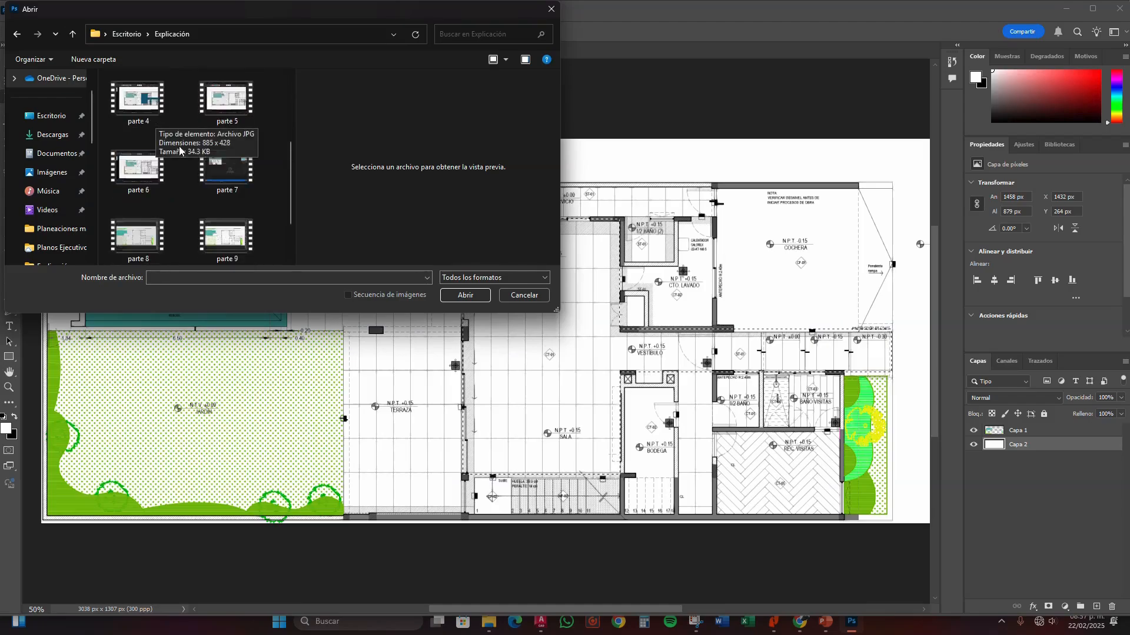
{"action": "left_click", "coordinate": [143, 259]}
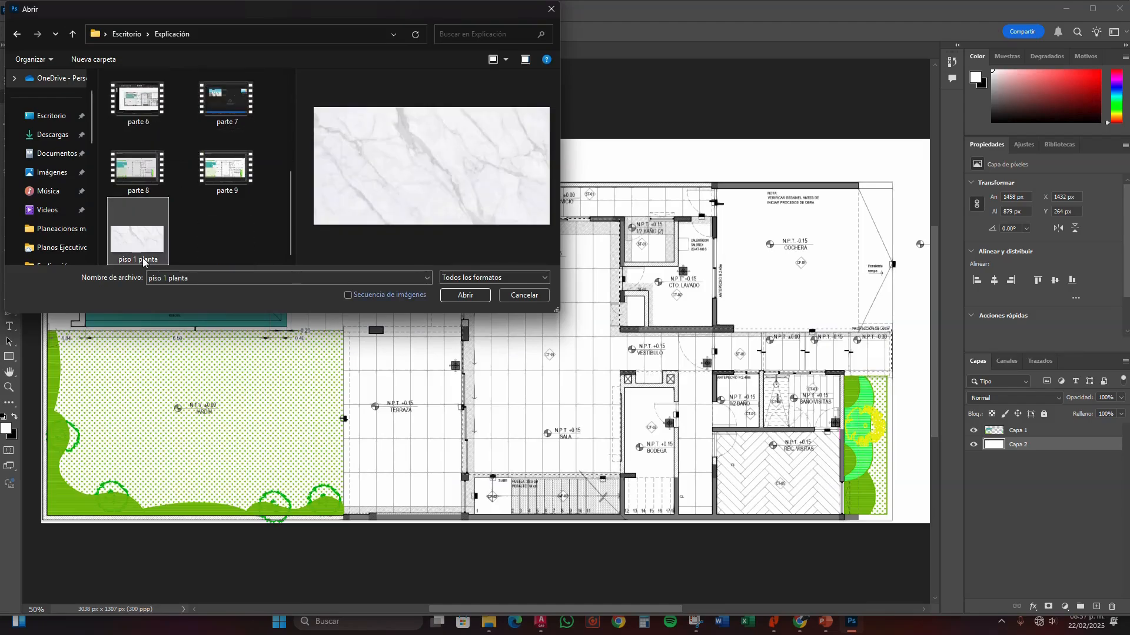
{"action": "left_click", "coordinate": [470, 299]}
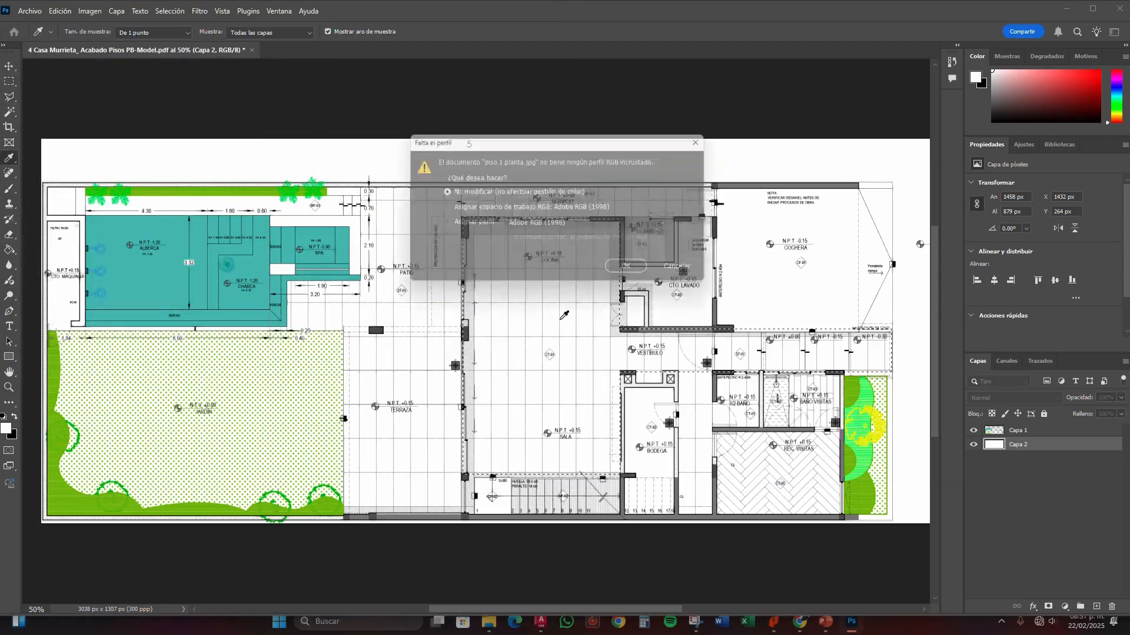
{"action": "left_click", "coordinate": [640, 272]}
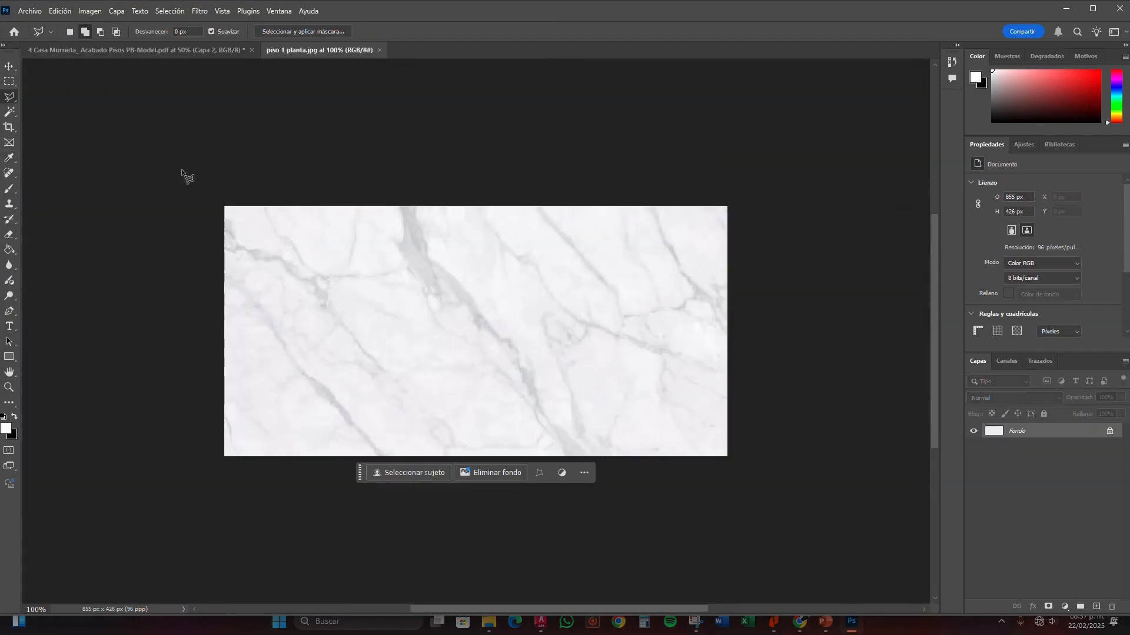
Select and copy the entire marble image, and paste it into the plan's floor selection as a masked layer.
{"action": "left_click", "coordinate": [9, 81]}
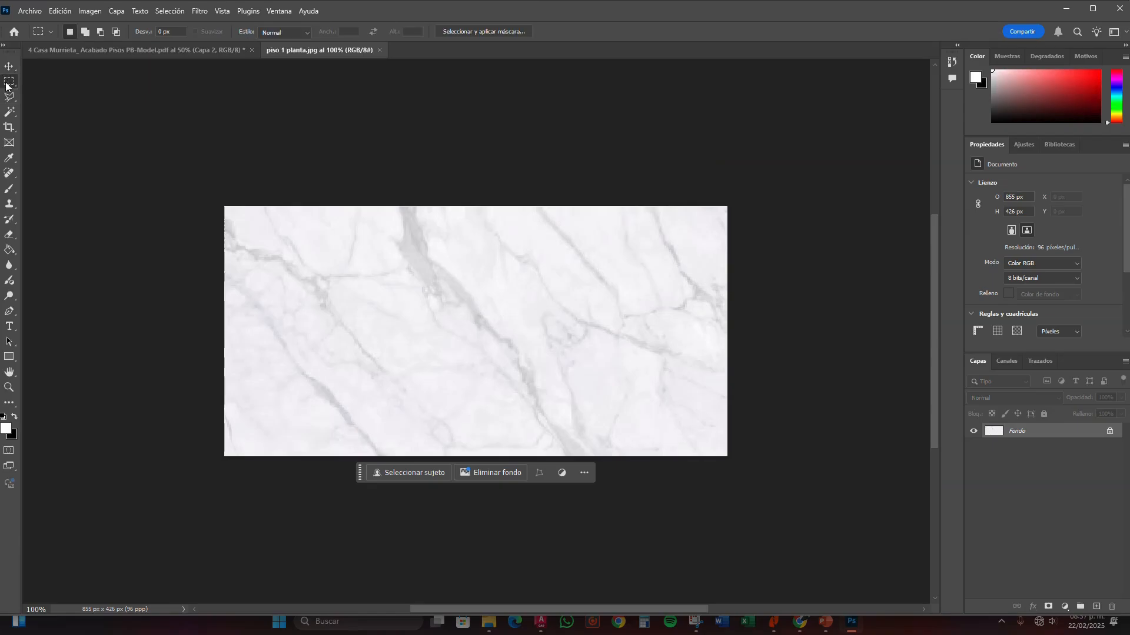
{"action": "left_click", "coordinate": [85, 32]}
{"action": "left_click_drag", "start_coordinate": [221, 202], "coordinate": [799, 443]}
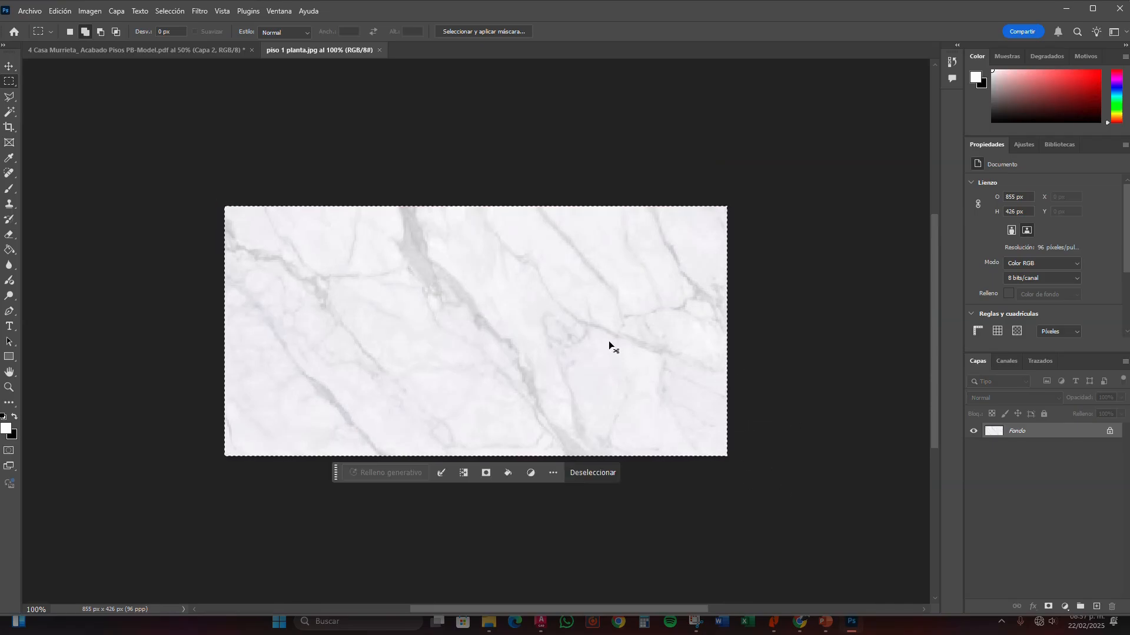
{"action": "left_click", "coordinate": [140, 52]}
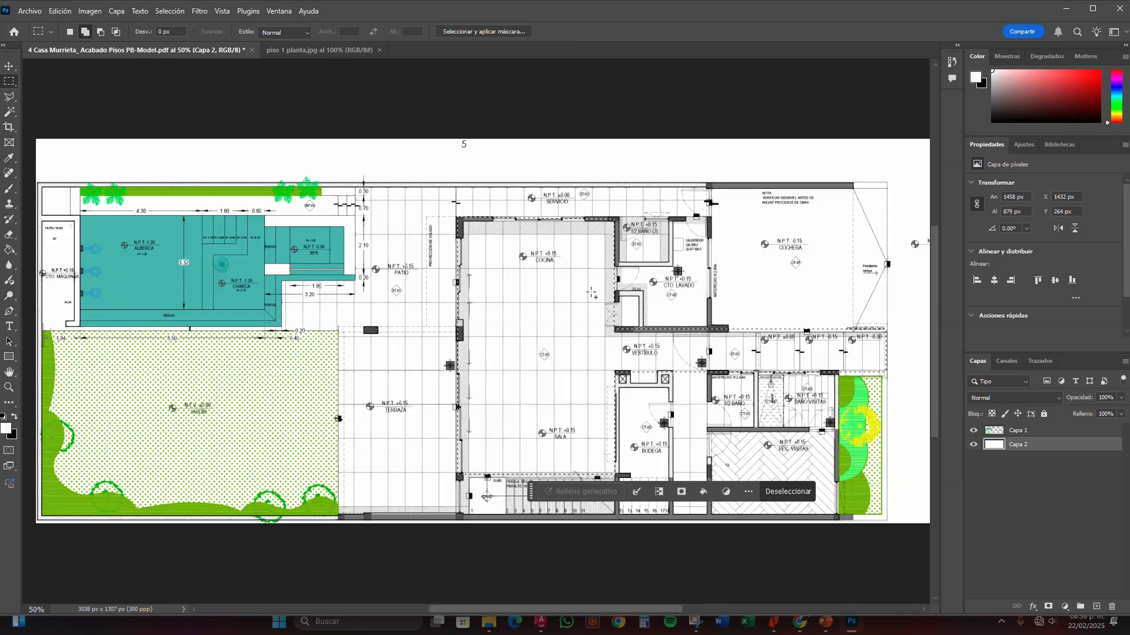
{"action": "key", "text": "ctrl+alt+shift+v"}
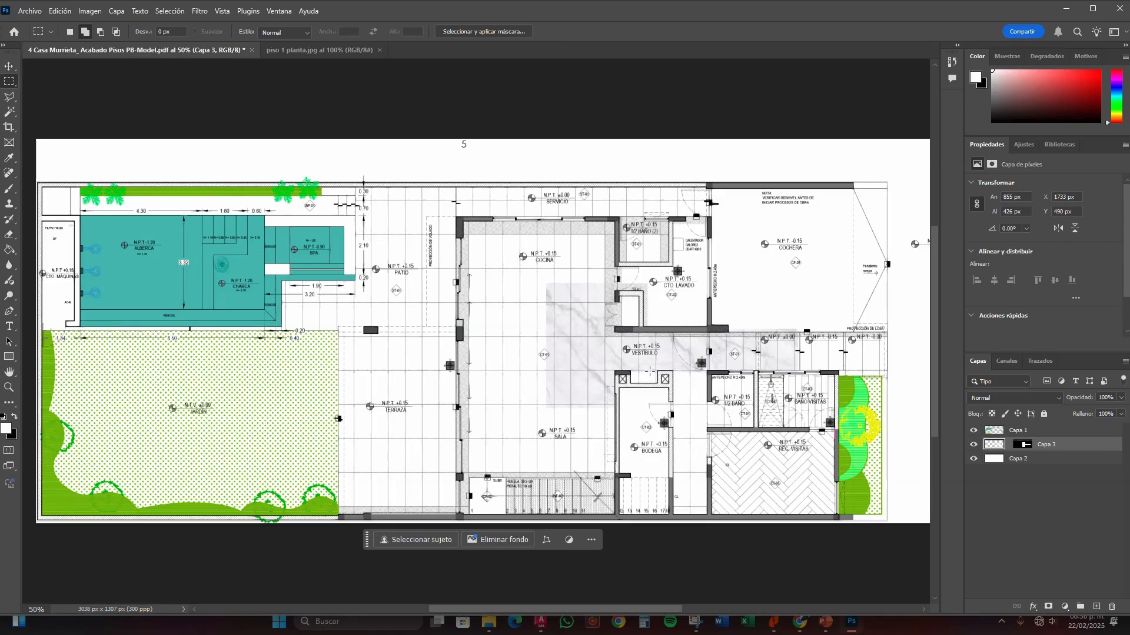
Move the pasted marble texture within its mask to the upper-left corner of the kitchen.
{"action": "key", "text": "v"}
{"action": "left_click_drag", "start_coordinate": [678, 360], "coordinate": [592, 299]}
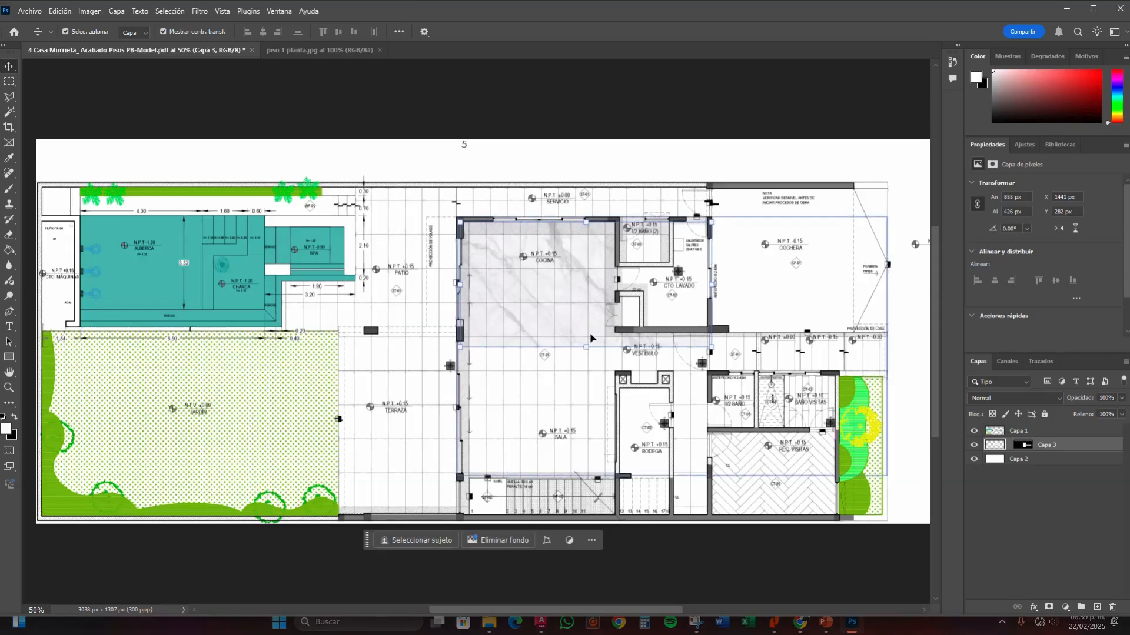
{"action": "left_click_drag", "start_coordinate": [589, 334], "coordinate": [538, 295]}
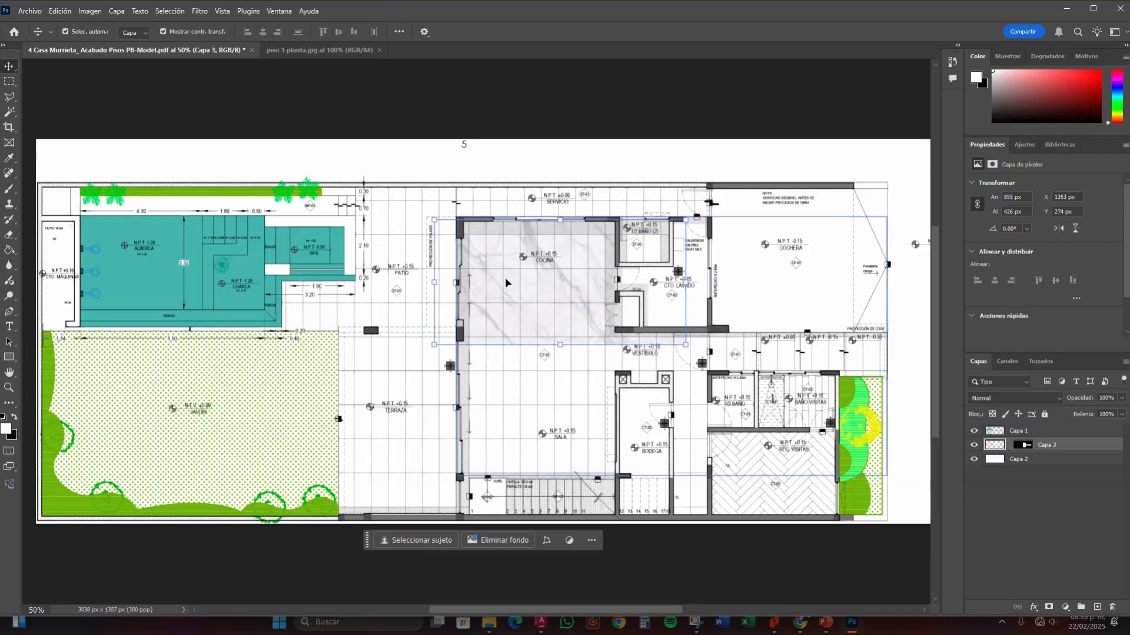
{"action": "mouse_move", "coordinate": [503, 285]}
{"action": "left_mouse_down"}
{"action": "mouse_move", "coordinate": [546, 319]}
{"action": "mouse_move", "coordinate": [539, 277]}
{"action": "mouse_move", "coordinate": [495, 274]}
{"action": "mouse_move", "coordinate": [489, 415]}
{"action": "mouse_move", "coordinate": [506, 389]}
{"action": "mouse_move", "coordinate": [514, 295]}
{"action": "mouse_move", "coordinate": [540, 280]}
{"action": "mouse_move", "coordinate": [493, 273]}
{"action": "mouse_move", "coordinate": [471, 440]}
{"action": "mouse_move", "coordinate": [578, 274]}
{"action": "mouse_move", "coordinate": [795, 365]}
{"action": "mouse_move", "coordinate": [564, 334]}
{"action": "mouse_move", "coordinate": [488, 276]}
{"action": "mouse_move", "coordinate": [501, 273]}
{"action": "mouse_move", "coordinate": [520, 306]}
{"action": "mouse_move", "coordinate": [535, 284]}
{"action": "mouse_move", "coordinate": [523, 284]}
{"action": "left_mouse_up"}
Scale the marble texture to about 38% and tile copies of it across the kitchen, living room, vestibule and entrance corridor.
{"action": "key", "text": "ctrl+t"}
{"action": "left_click_drag", "start_coordinate": [705, 346], "coordinate": [549, 267]}
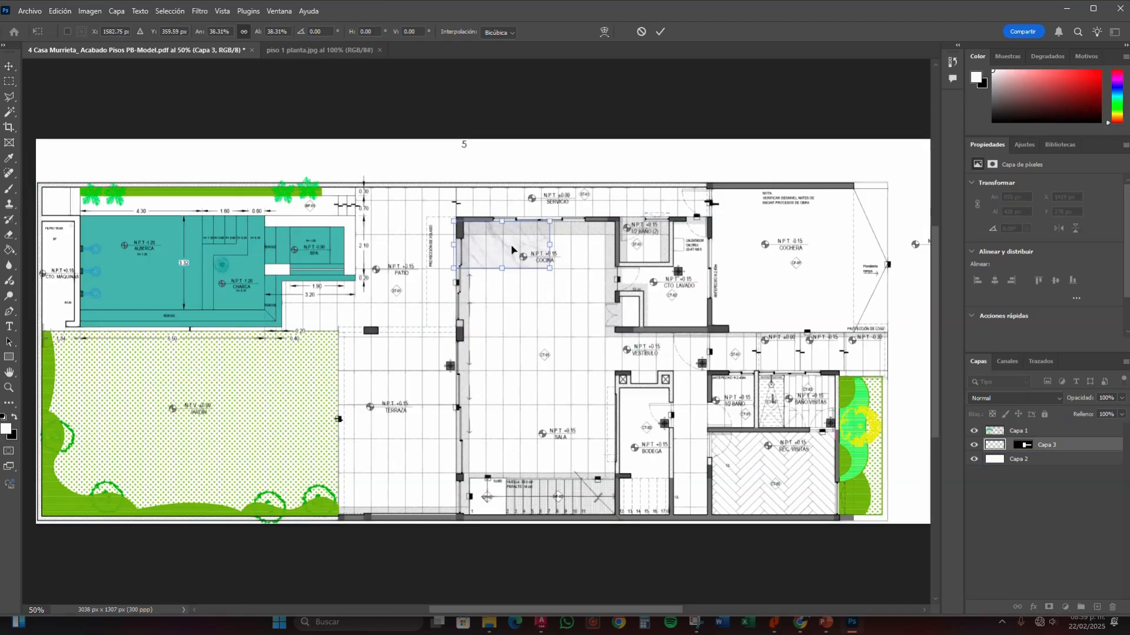
{"action": "key", "text": "Return"}
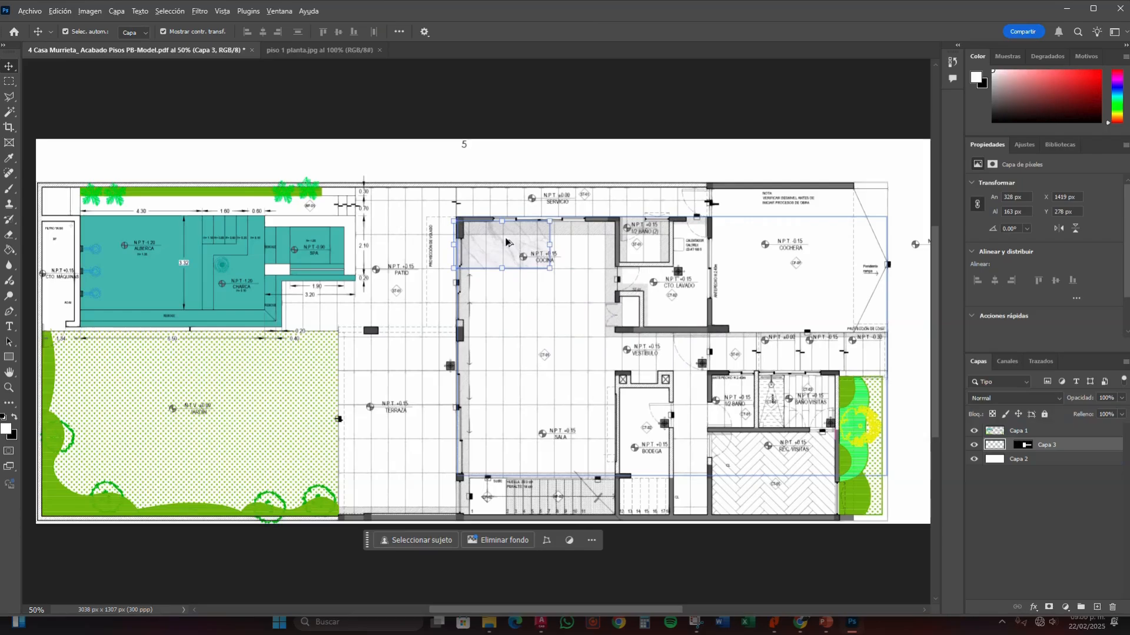
{"action": "left_click_drag", "start_coordinate": [506, 241], "coordinate": [583, 343]}
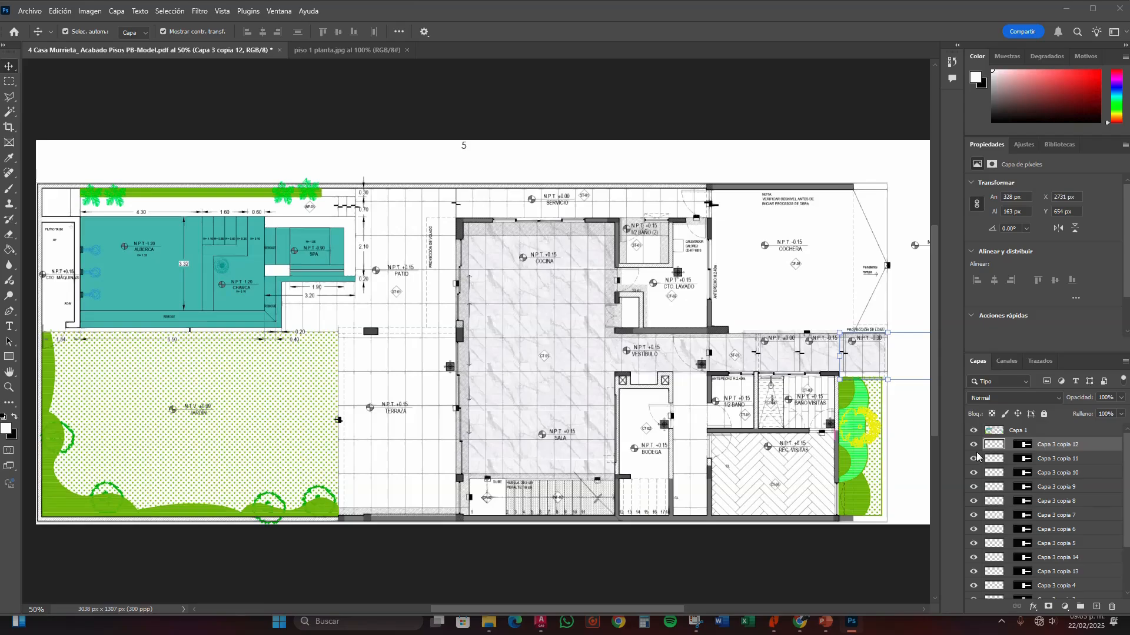
Select all the marble tile layers, from Capa 3 copia 12 down to Capa 3, and merge them into one layer.
{"action": "scroll", "coordinate": [1063, 486], "scroll_direction": "down", "scroll_amount": 2}
{"action": "scroll", "coordinate": [1064, 485], "scroll_direction": "down", "scroll_amount": 1}
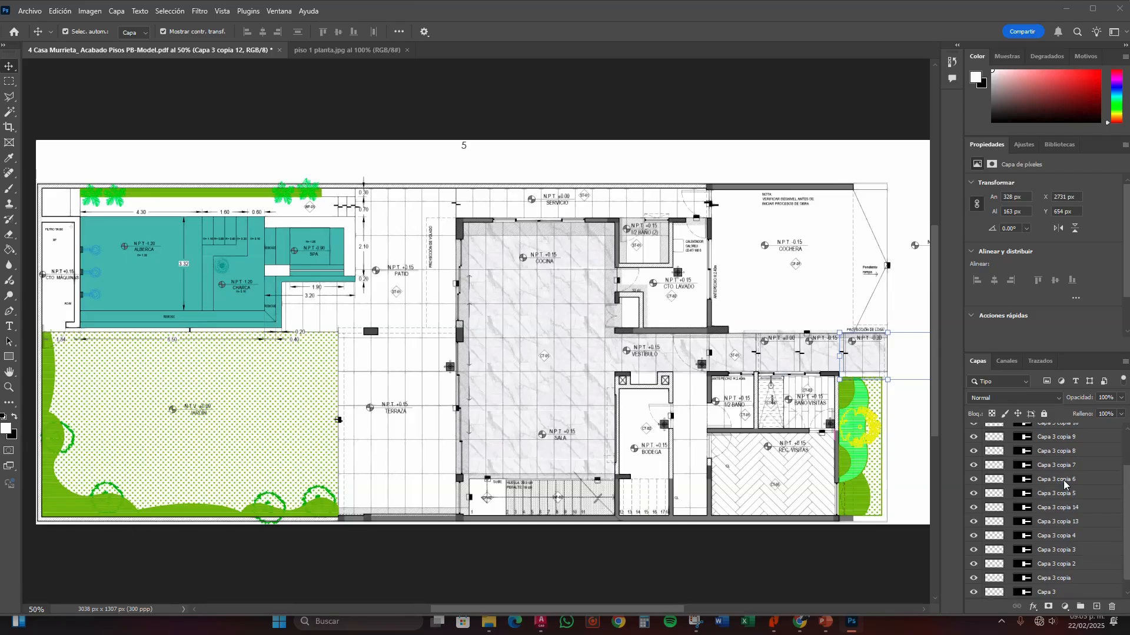
{"action": "scroll", "coordinate": [1065, 484], "scroll_direction": "up", "scroll_amount": 5}
{"action": "left_click", "coordinate": [1075, 449]}
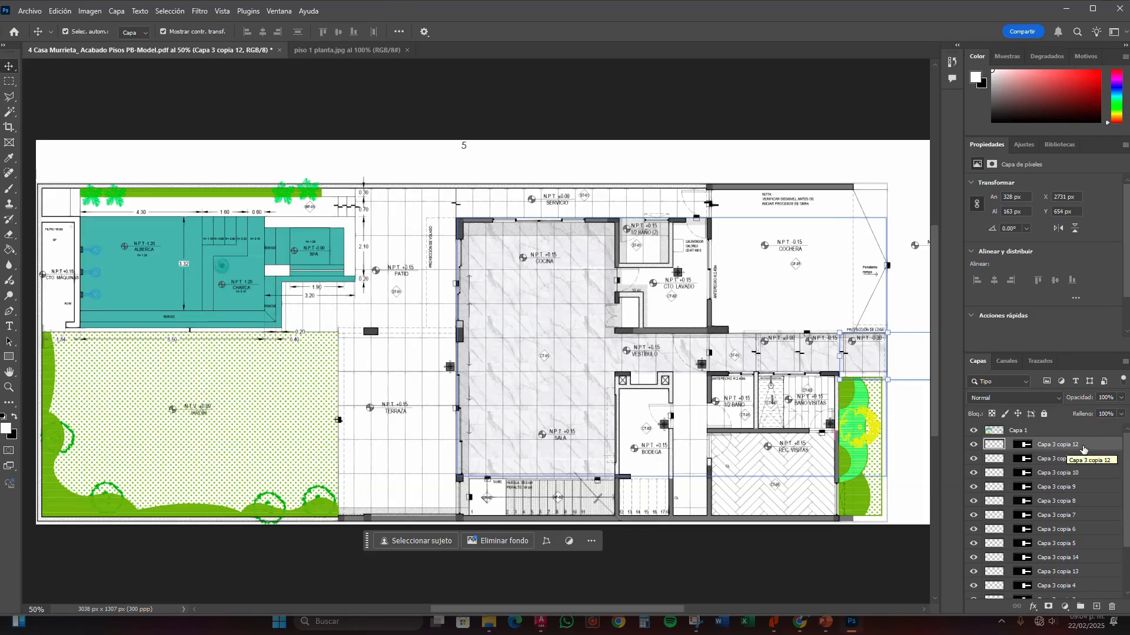
{"action": "left_click", "coordinate": [1053, 500]}
{"action": "scroll", "coordinate": [1043, 482], "scroll_direction": "down", "scroll_amount": 2}
{"action": "left_click", "coordinate": [1043, 481]}
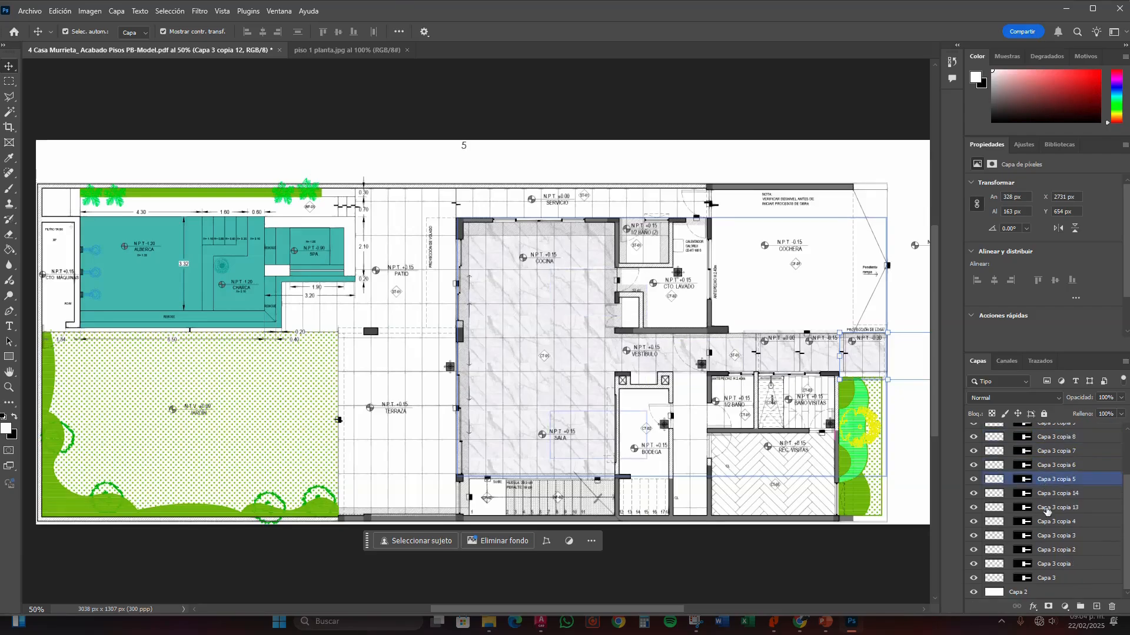
{"action": "left_click", "coordinate": [1051, 579]}
{"action": "key", "text": "ctrl+alt+a"}
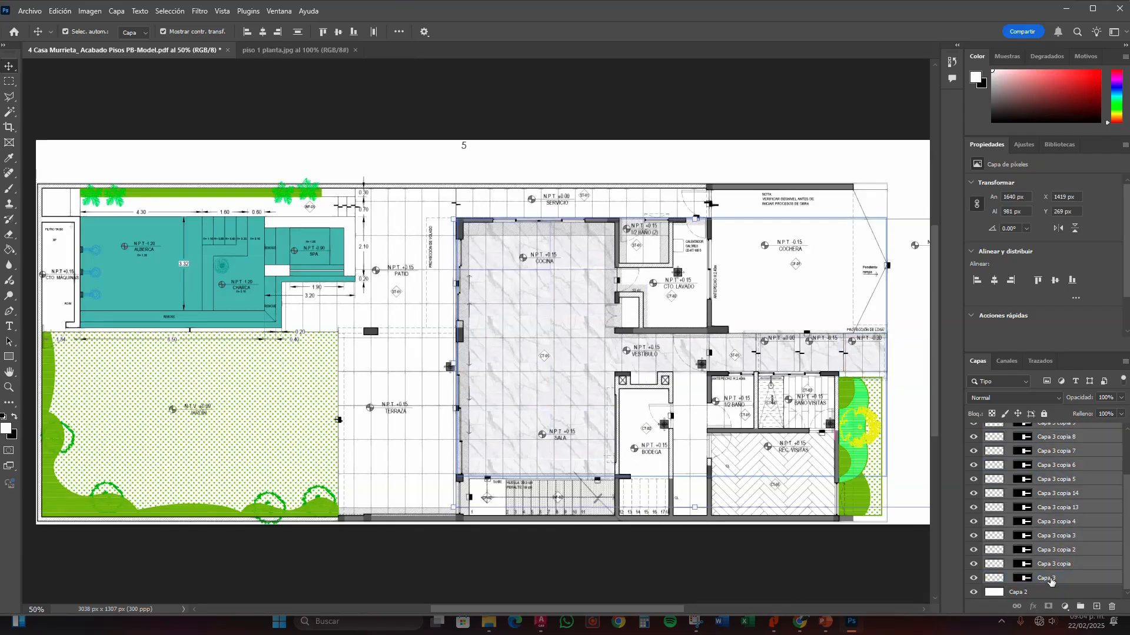
{"action": "scroll", "coordinate": [1065, 541], "scroll_direction": "up", "scroll_amount": 2}
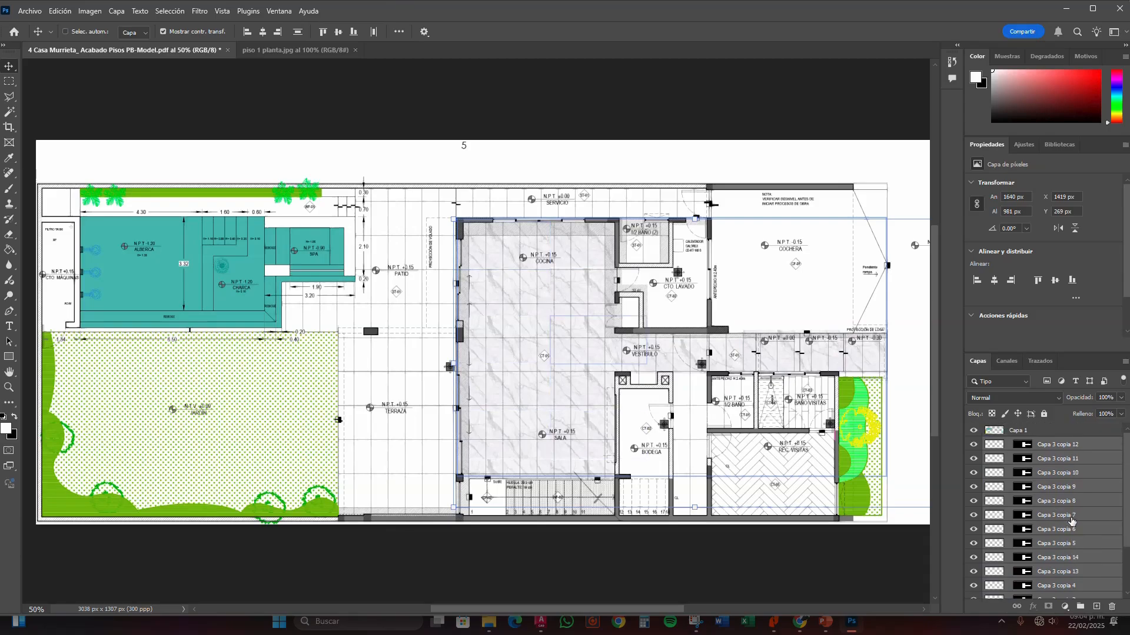
{"action": "key", "text": "ctrl+e"}
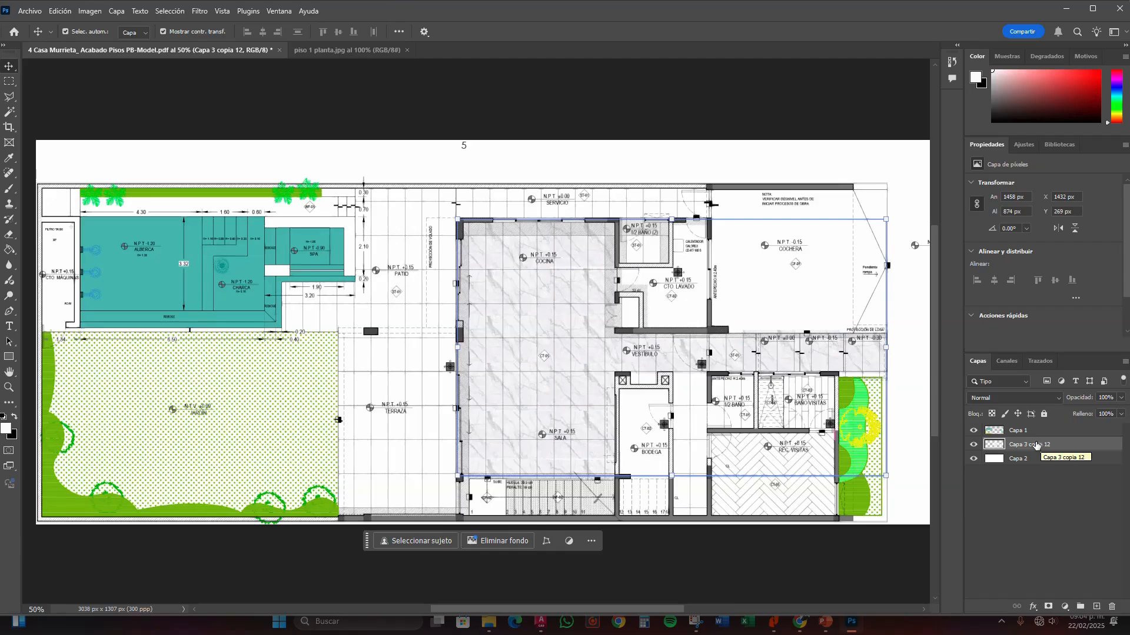
Toggle the merged marble layer's visibility to check the floor area it covers.
{"action": "left_click", "coordinate": [972, 446]}
{"action": "left_click", "coordinate": [972, 446]}
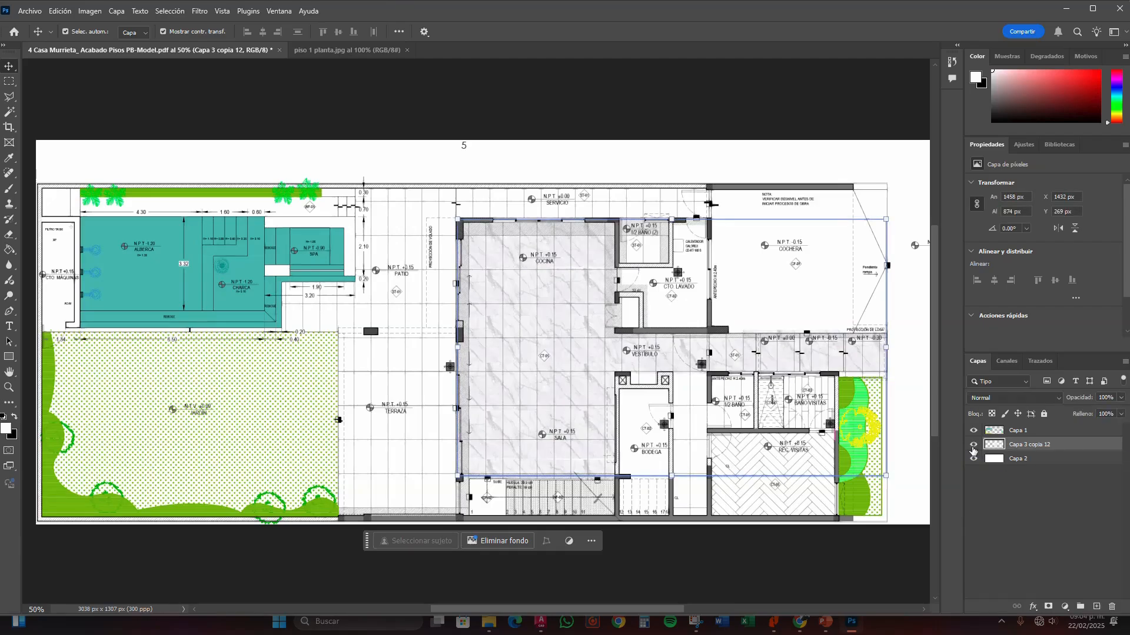
{"action": "left_click", "coordinate": [972, 446]}
{"action": "left_click", "coordinate": [974, 446]}
Move the merged marble layer above the plan drawing's layer Capa 1 and return it below that layer.
{"action": "left_click_drag", "start_coordinate": [1043, 446], "coordinate": [1035, 426]}
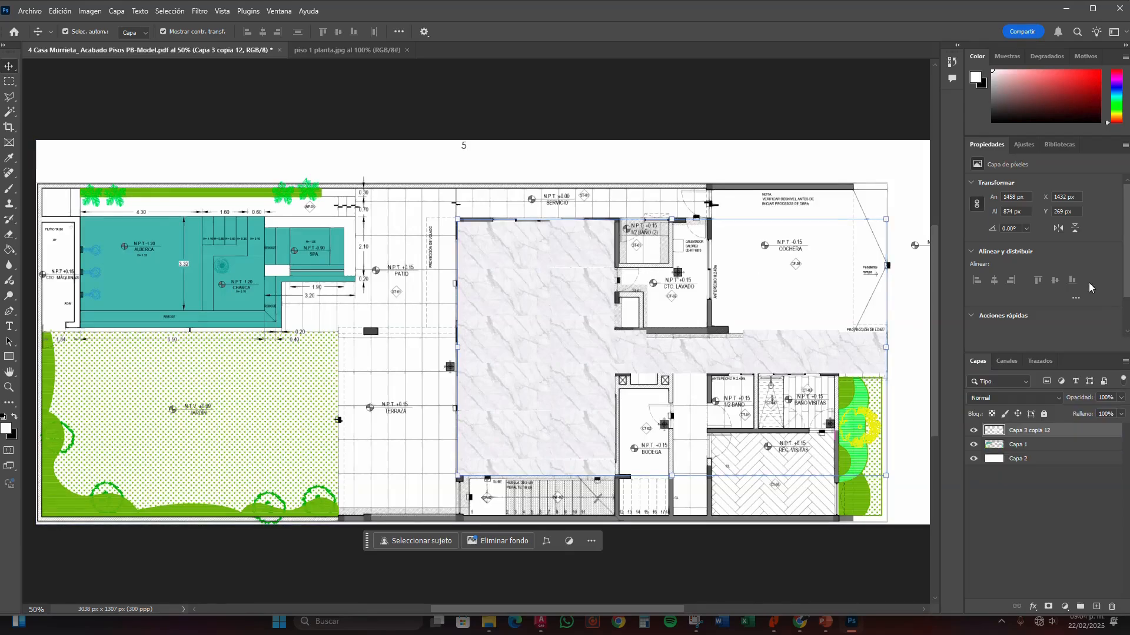
{"action": "left_click", "coordinate": [1040, 436]}
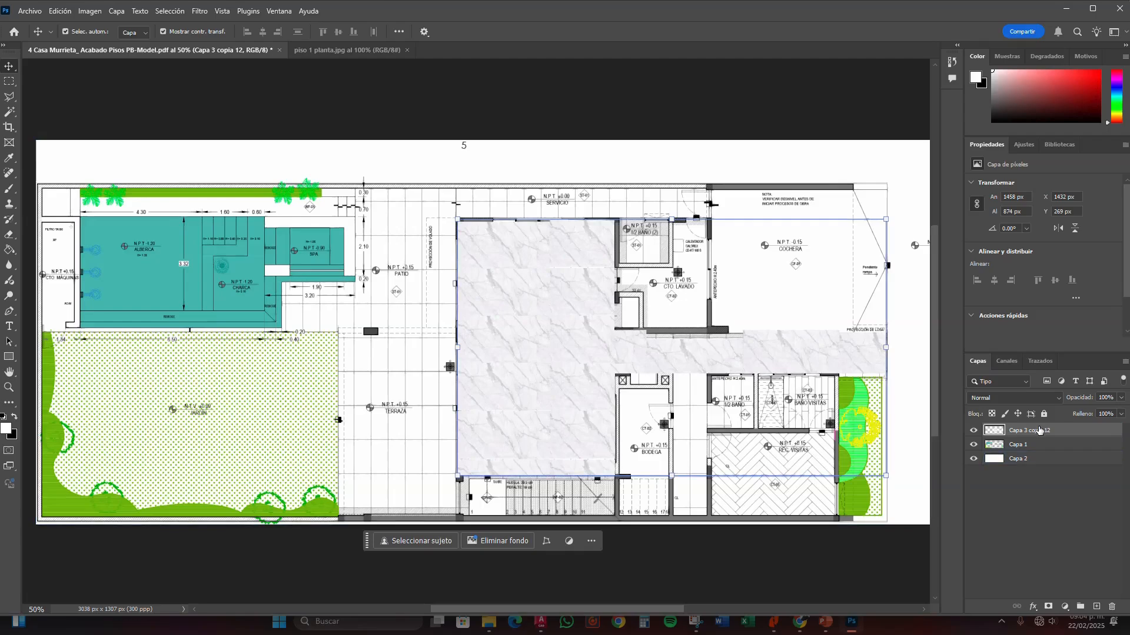
{"action": "left_click_drag", "start_coordinate": [1039, 432], "coordinate": [1039, 452]}
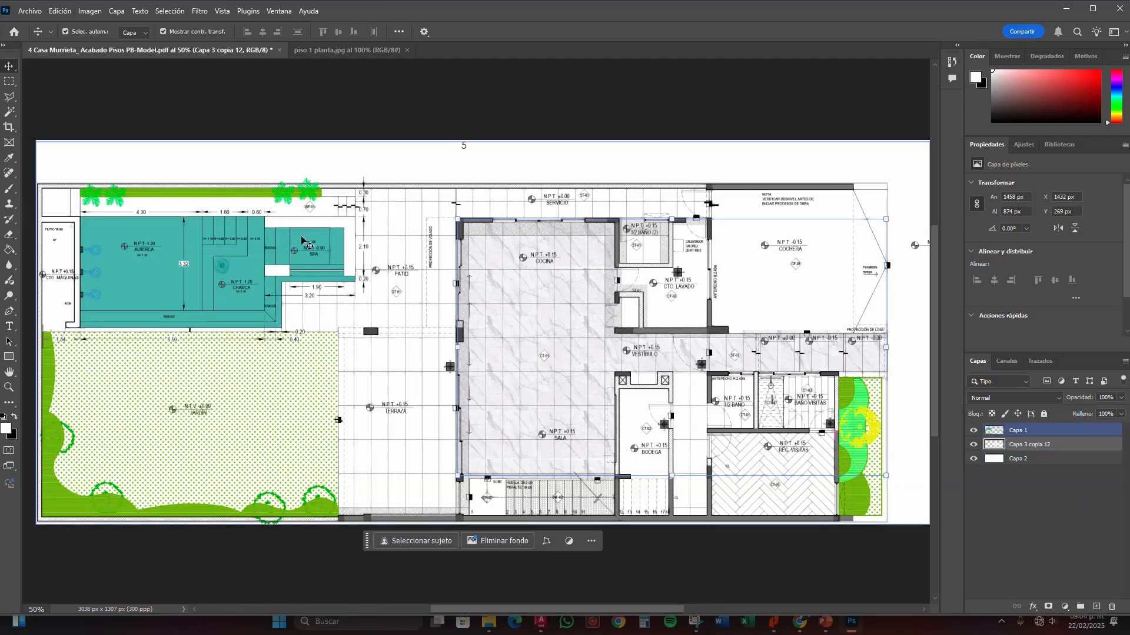
{"action": "left_click", "coordinate": [200, 260]}
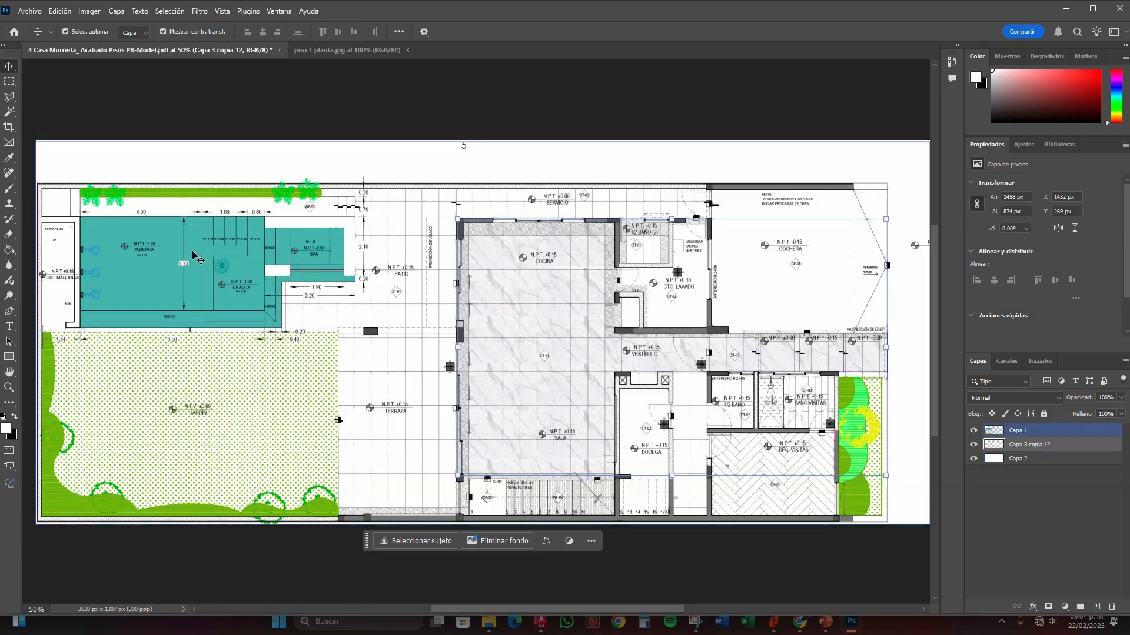
Hide the white background layer Capa 2 so the plan has a transparent background.
{"action": "left_click", "coordinate": [913, 520]}
{"action": "left_click", "coordinate": [1012, 489]}
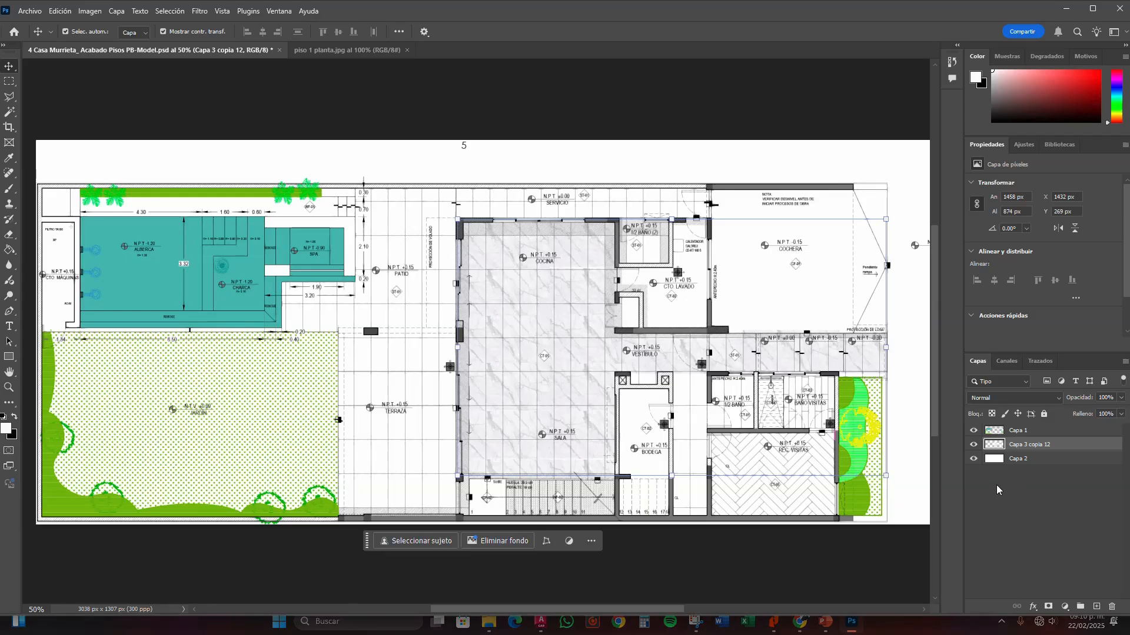
{"action": "left_click", "coordinate": [978, 460]}
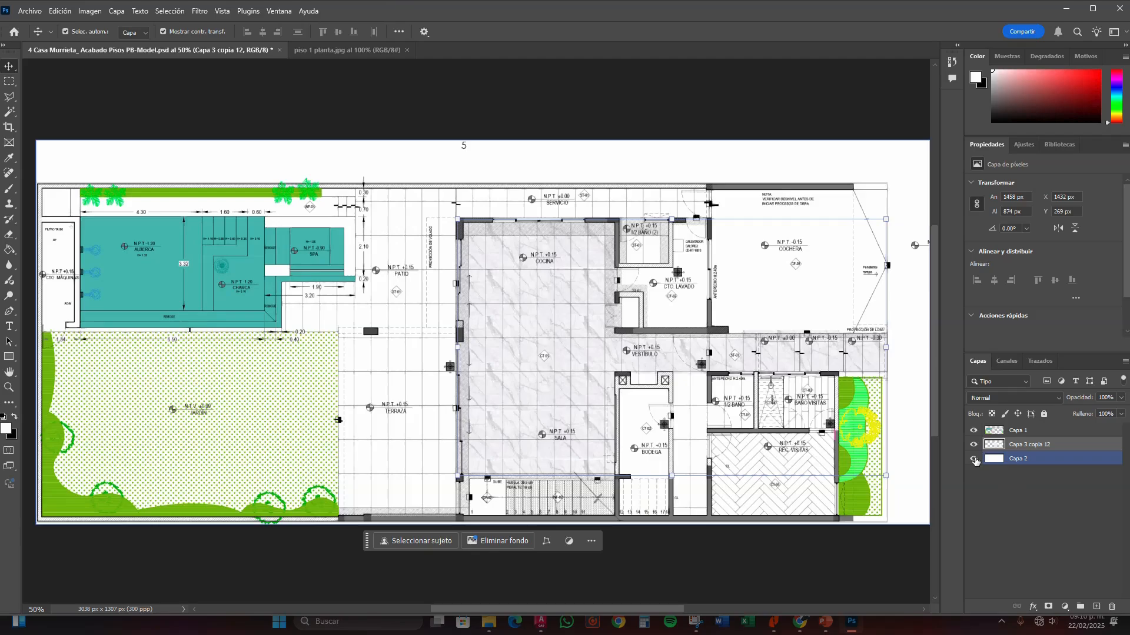
{"action": "left_click", "coordinate": [975, 459]}
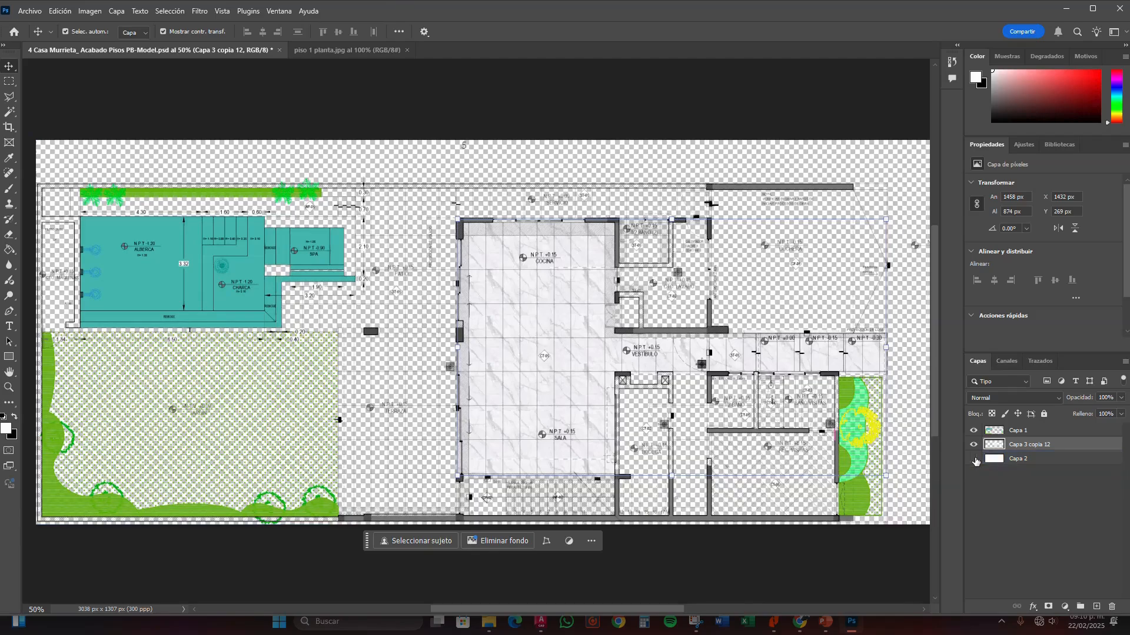
Start saving a copy of the floor plan document and set its file type to PNG.
{"action": "left_click", "coordinate": [28, 12]}
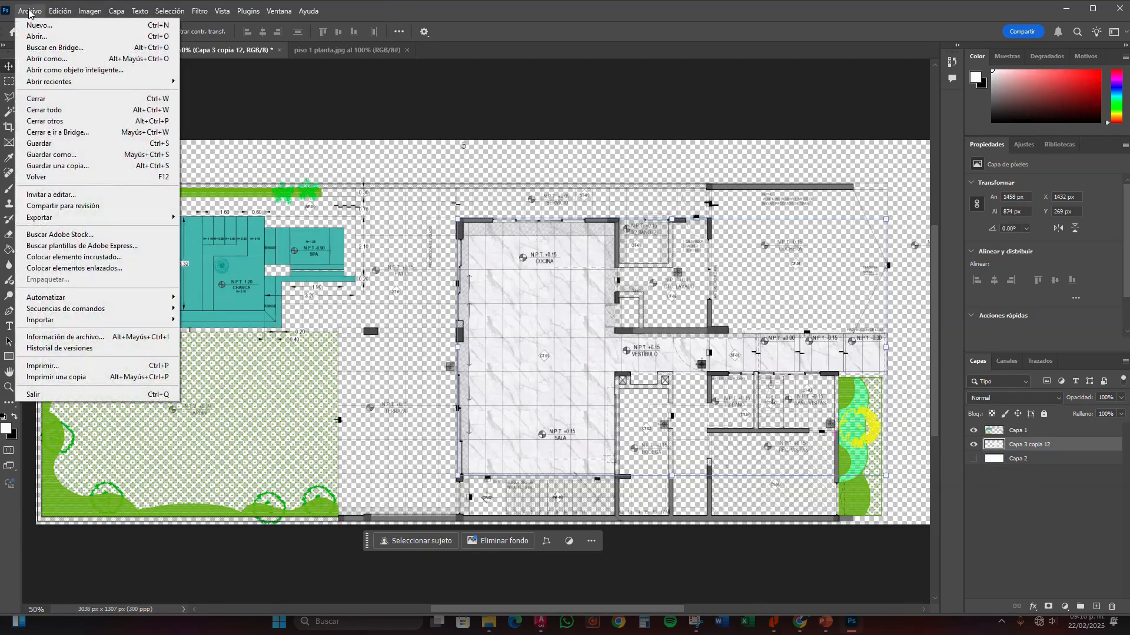
{"action": "left_click", "coordinate": [52, 155]}
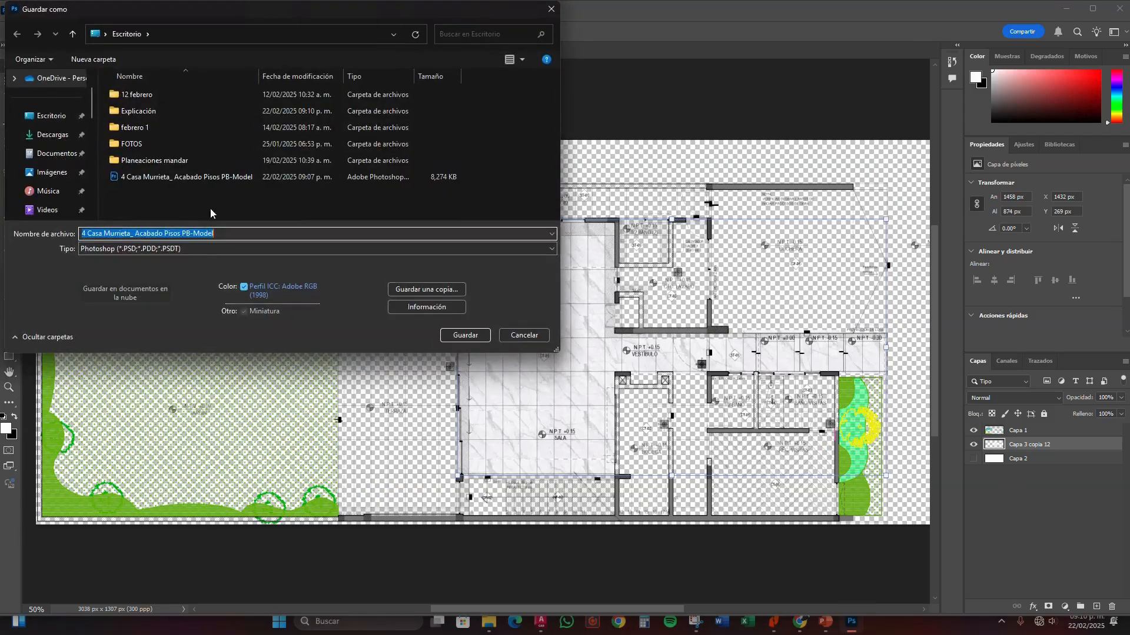
{"action": "left_click", "coordinate": [200, 248]}
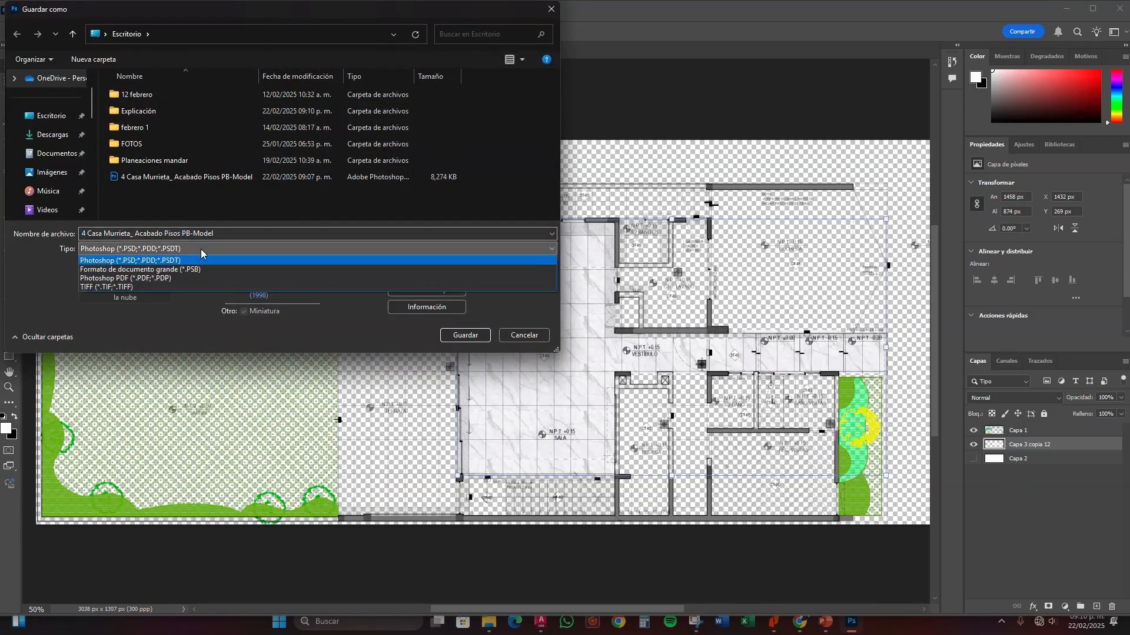
{"action": "left_click", "coordinate": [194, 323]}
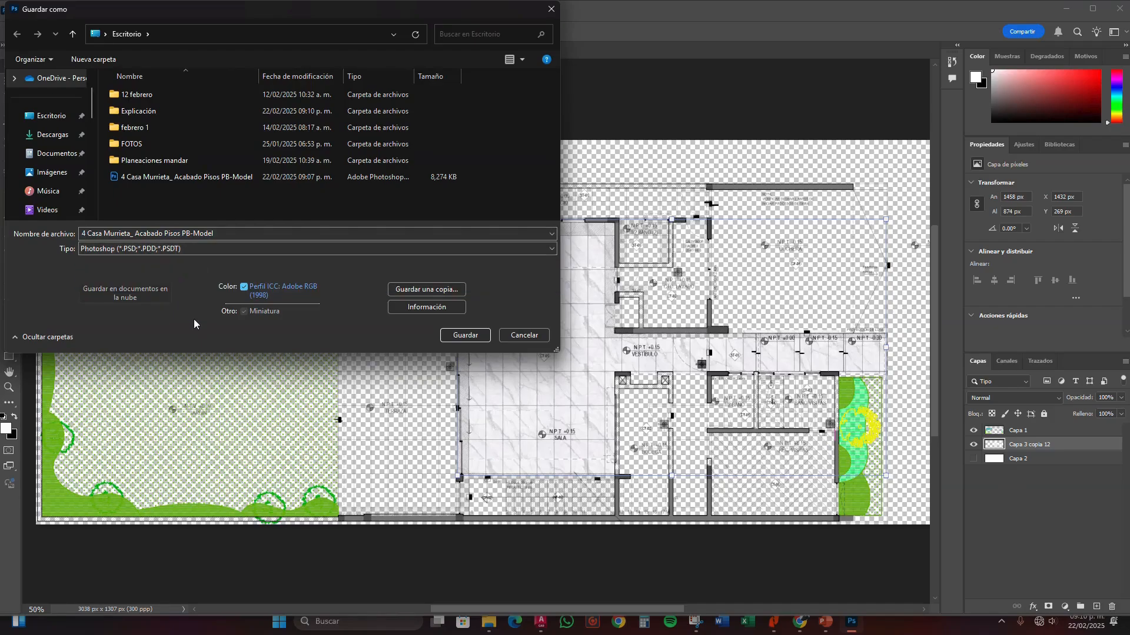
{"action": "left_click", "coordinate": [439, 289]}
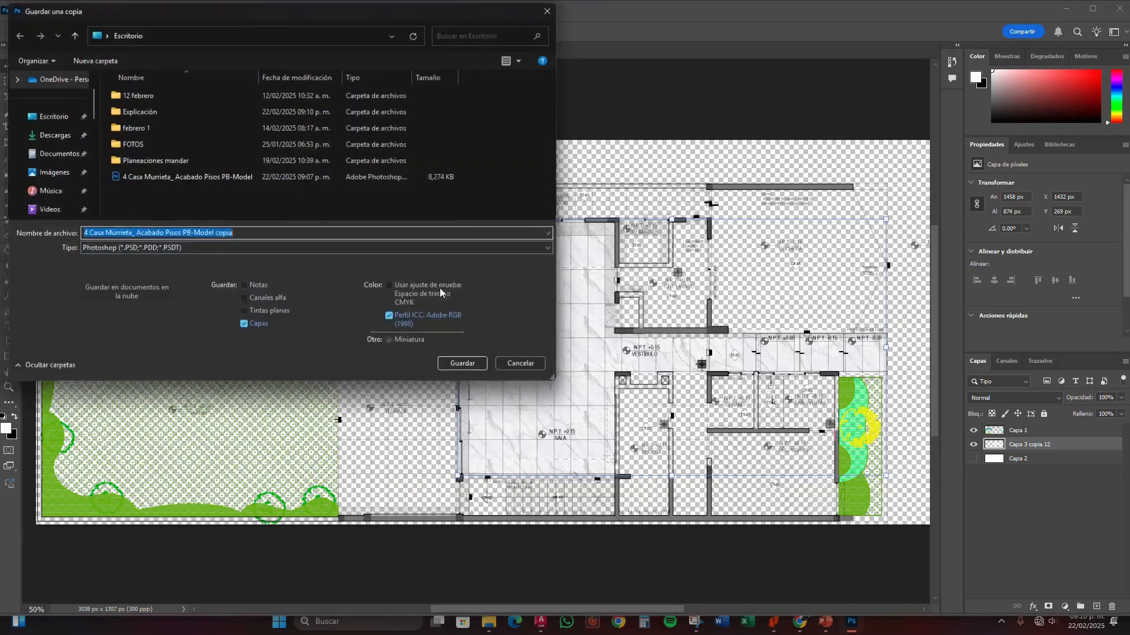
{"action": "left_click", "coordinate": [155, 248]}
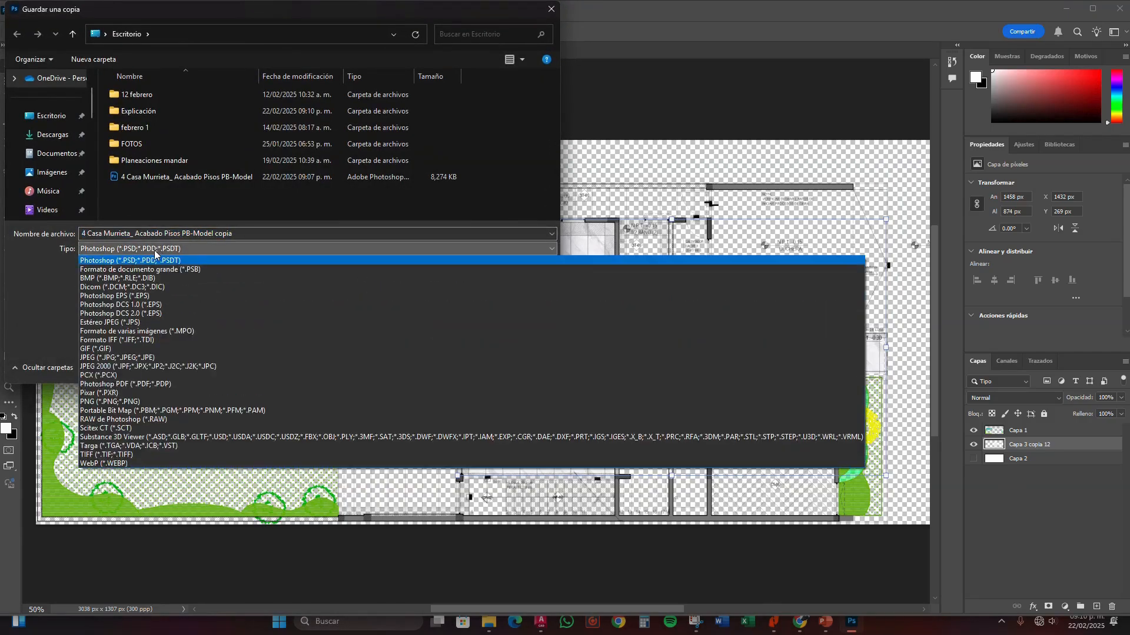
{"action": "left_click", "coordinate": [107, 402]}
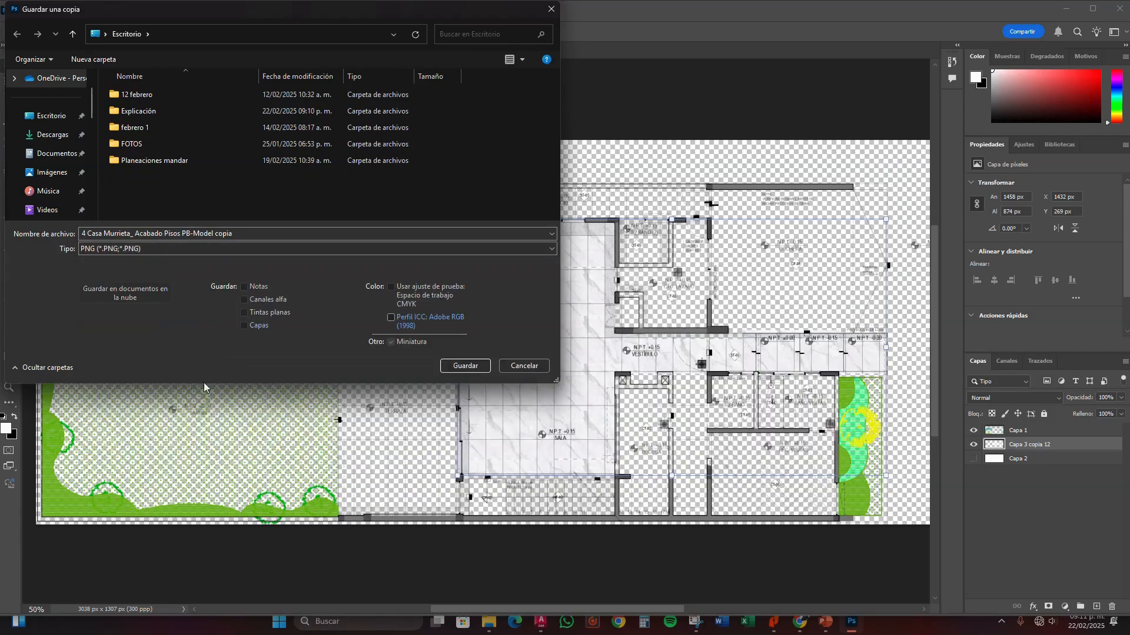
Save the PNG copy as 2 in the desktop folder Explicación, using the large file size option.
{"action": "double_click", "coordinate": [151, 110]}
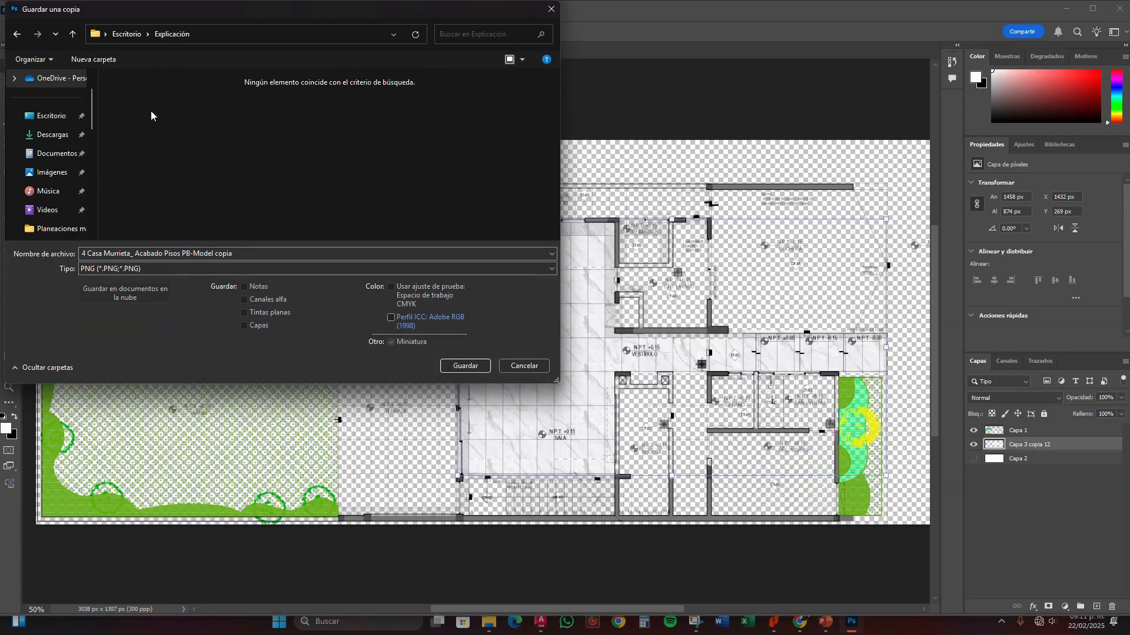
{"action": "left_click", "coordinate": [115, 256]}
{"action": "type", "text": "2"}
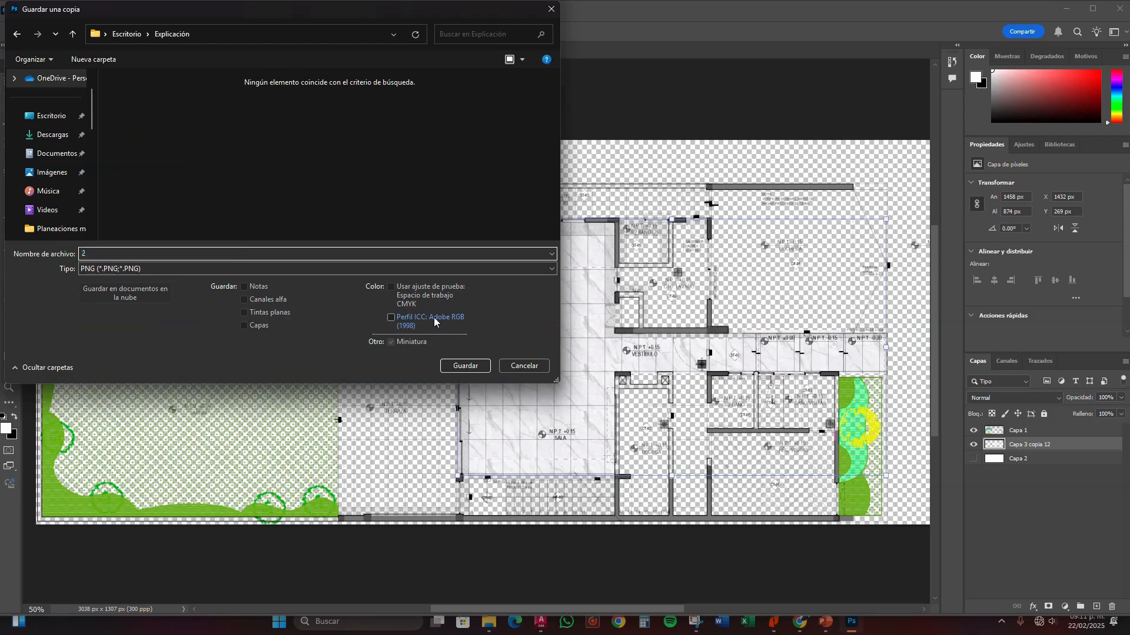
{"action": "left_click", "coordinate": [466, 366]}
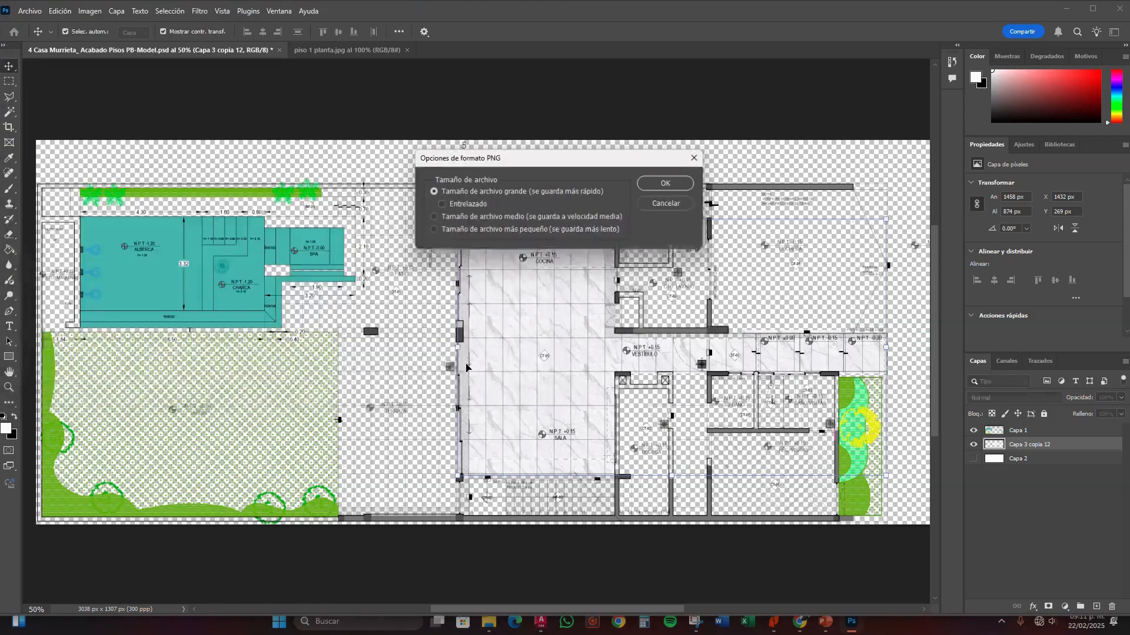
{"action": "left_click", "coordinate": [683, 186]}
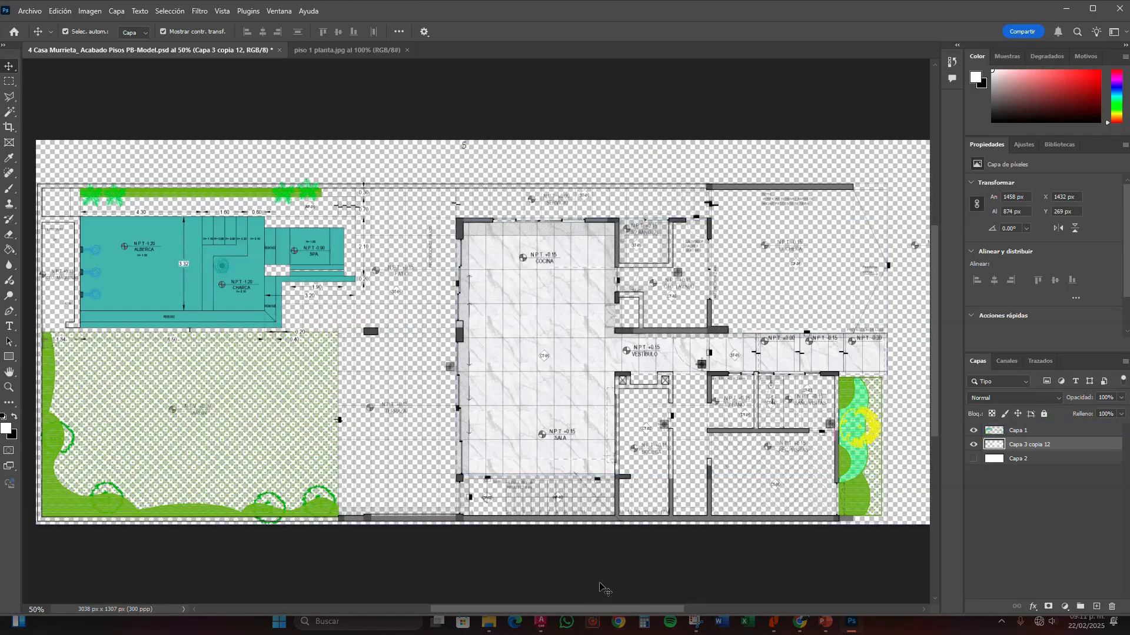
Switch to File Explorer and open the exported image 2 from the Explicación folder.
{"action": "left_click", "coordinate": [540, 622]}
{"action": "left_click", "coordinate": [547, 632]}
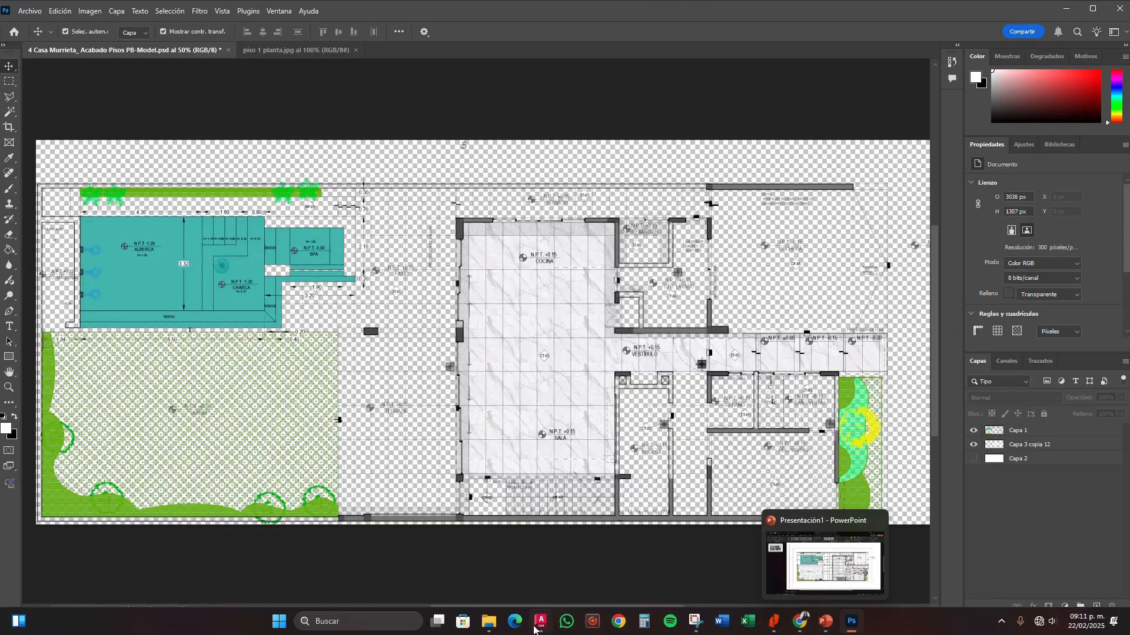
{"action": "left_click", "coordinate": [447, 583]}
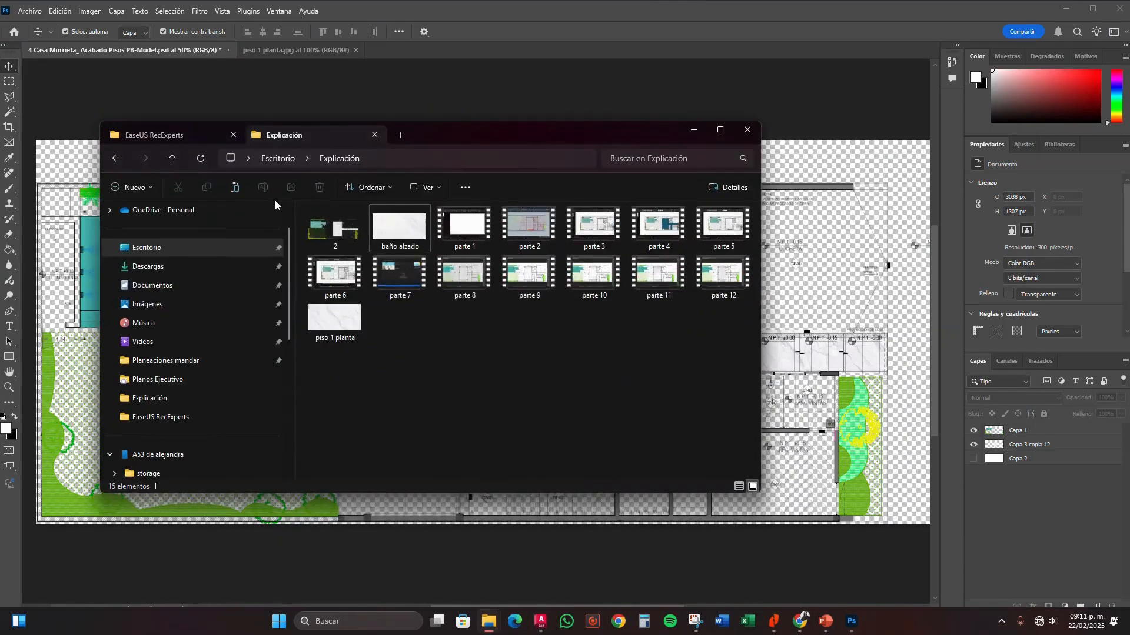
{"action": "double_click", "coordinate": [331, 228]}
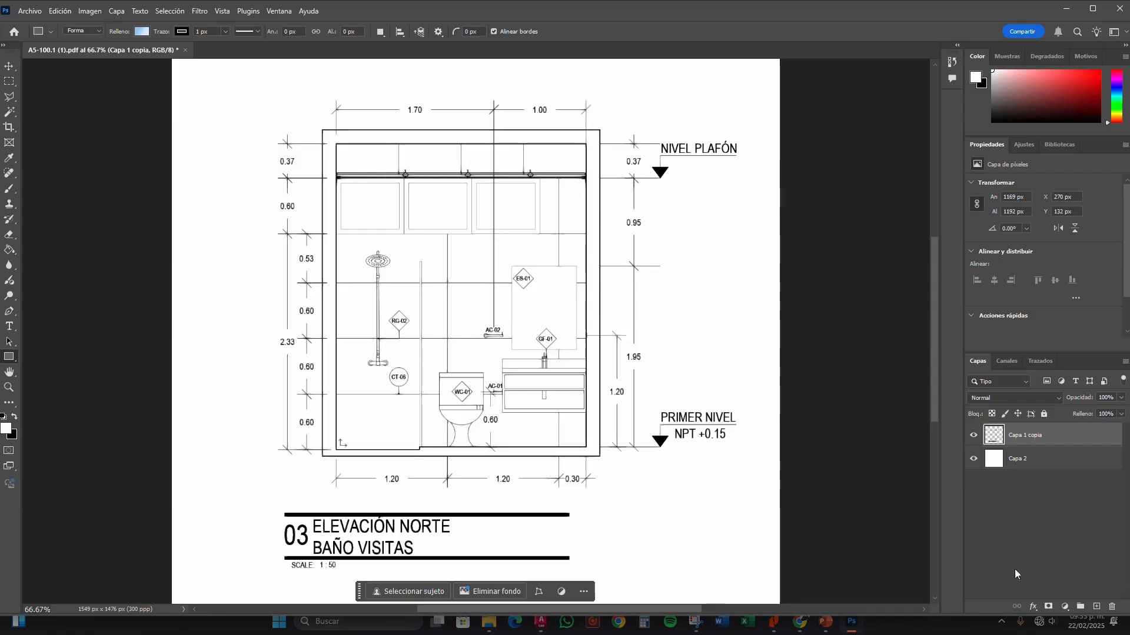
Create a new layer in the bathroom elevation document and name it muros.
{"action": "left_click", "coordinate": [1096, 608]}
{"action": "double_click", "coordinate": [1018, 437]}
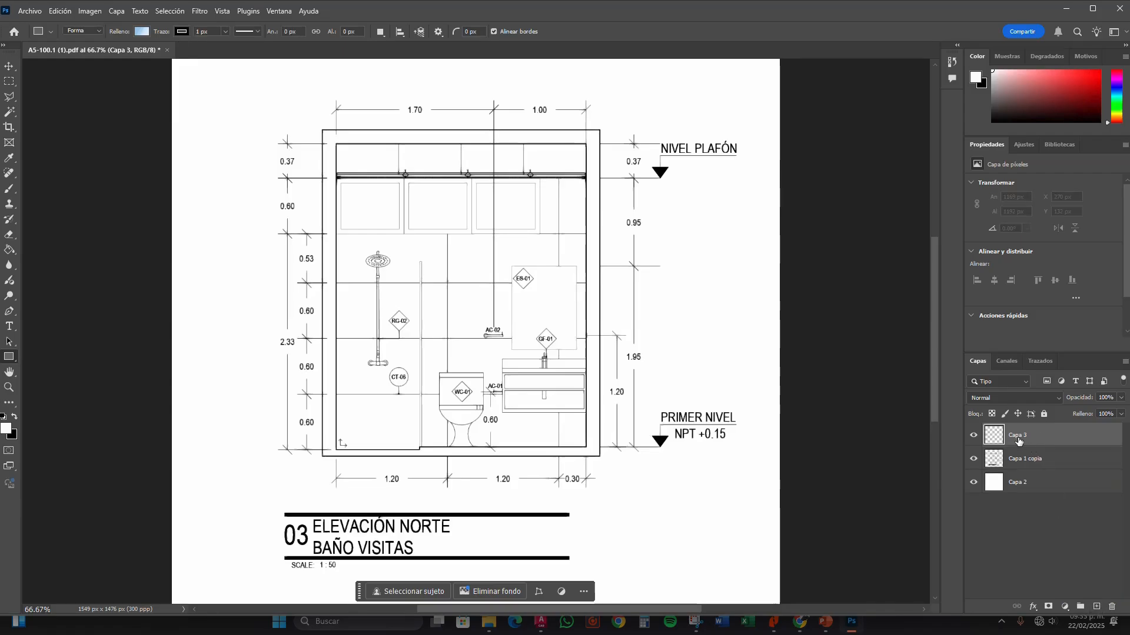
{"action": "type", "text": "muros"}
{"action": "key", "text": "Return"}
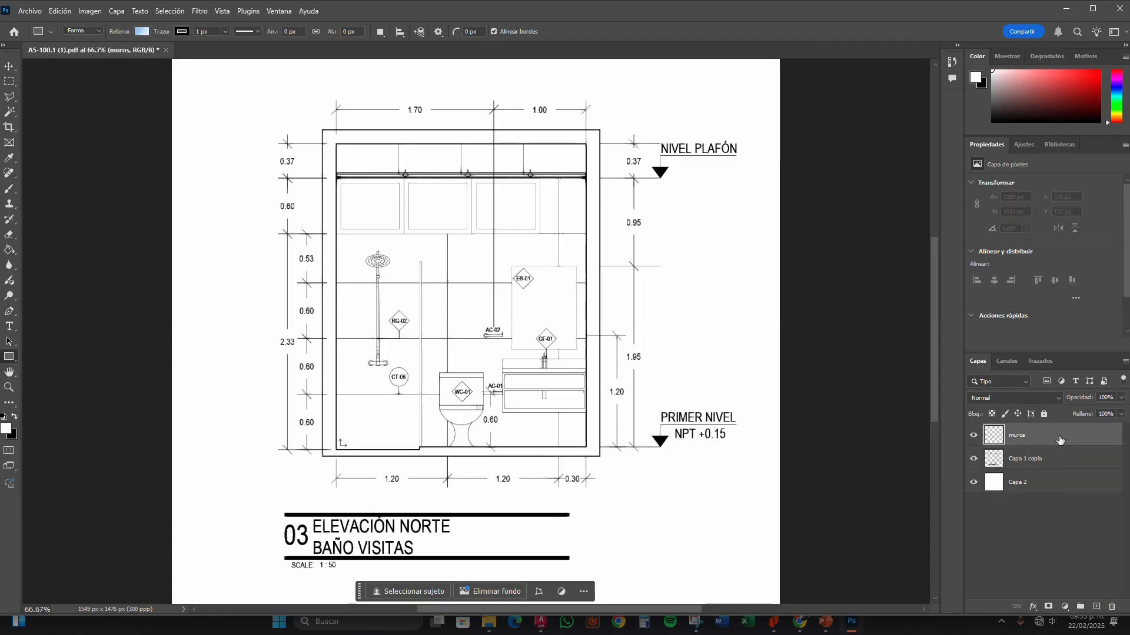
Select the wall, ceiling and floor bands around the bathroom elevation as one combined selection of rectangular marquees.
{"action": "left_click", "coordinate": [8, 84]}
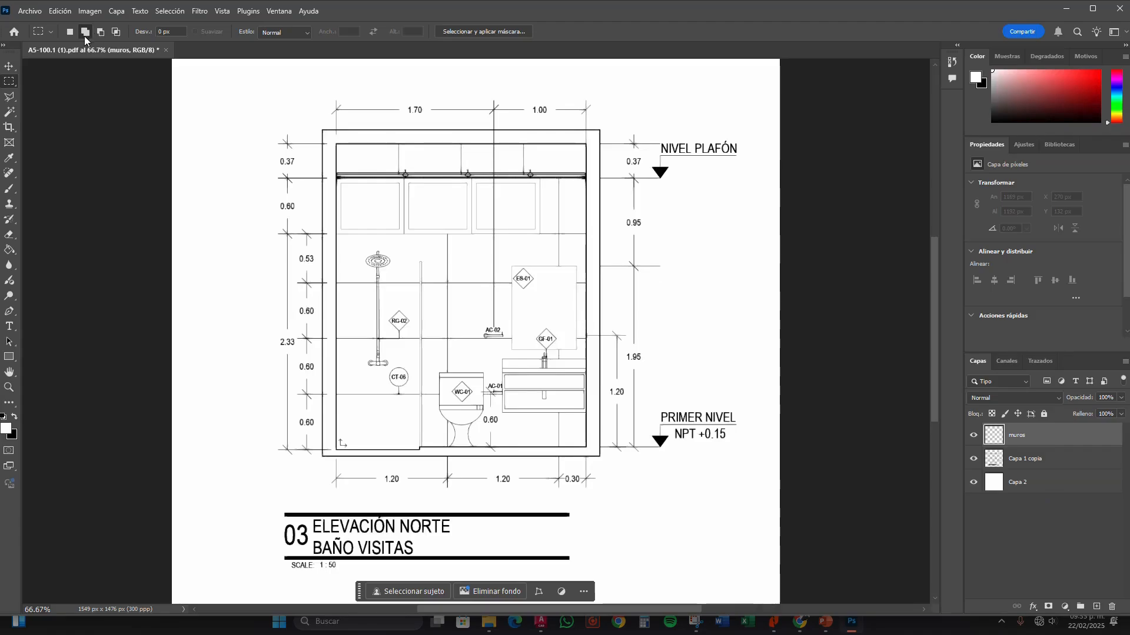
{"action": "left_click_drag", "start_coordinate": [322, 128], "coordinate": [334, 456]}
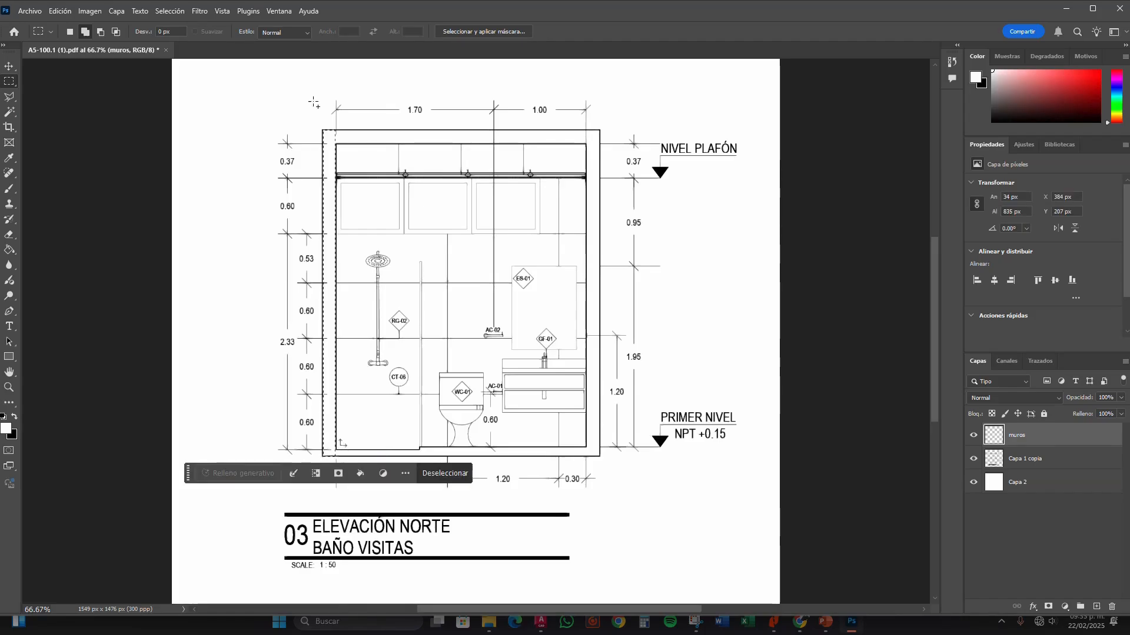
{"action": "left_click_drag", "start_coordinate": [322, 130], "coordinate": [600, 459]}
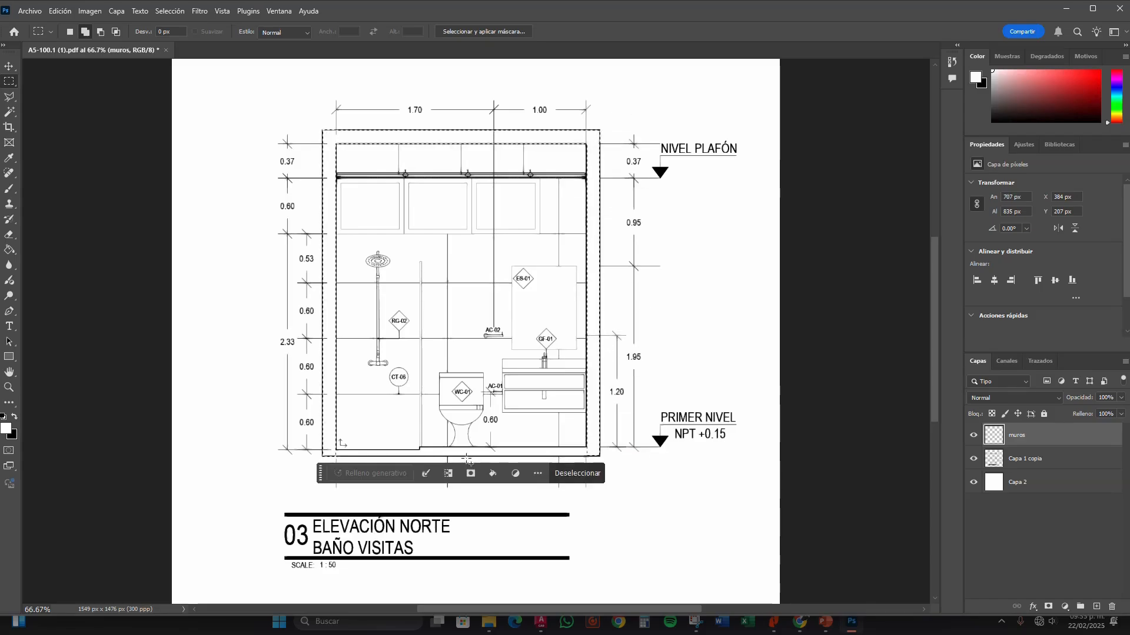
{"action": "left_click_drag", "start_coordinate": [420, 449], "coordinate": [601, 457]}
{"action": "left_click_drag", "start_coordinate": [419, 450], "coordinate": [478, 459]}
{"action": "key", "text": "ctrl+d"}
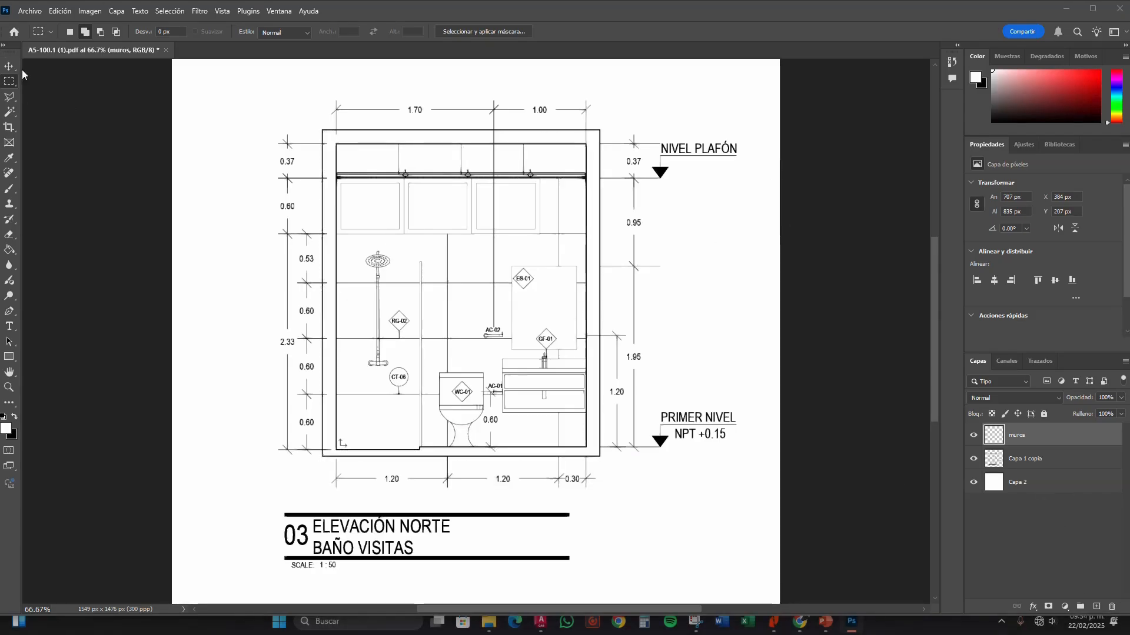
{"action": "key", "text": "ctrl+z"}
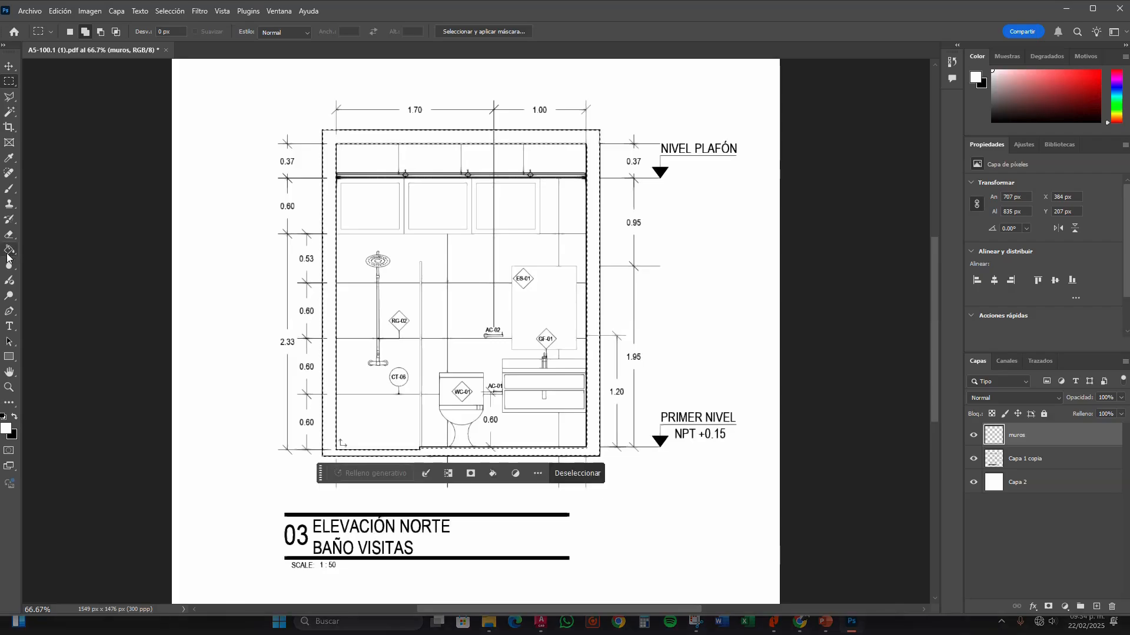
Set the foreground colour to dark grey 5a5a5a.
{"action": "left_click", "coordinate": [14, 417]}
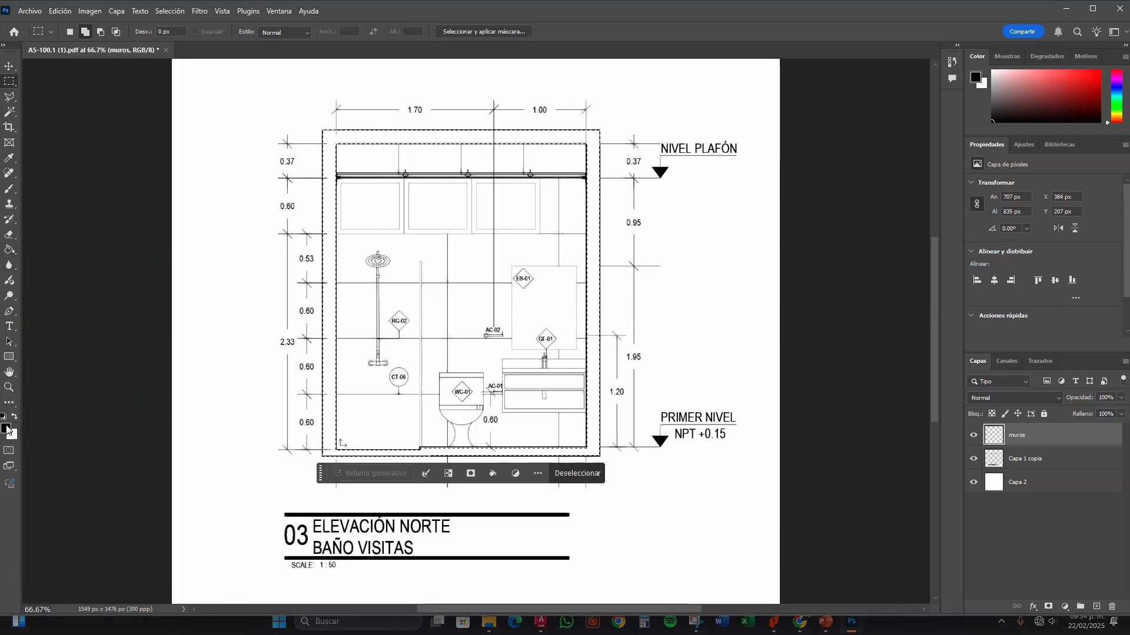
{"action": "left_click", "coordinate": [6, 429]}
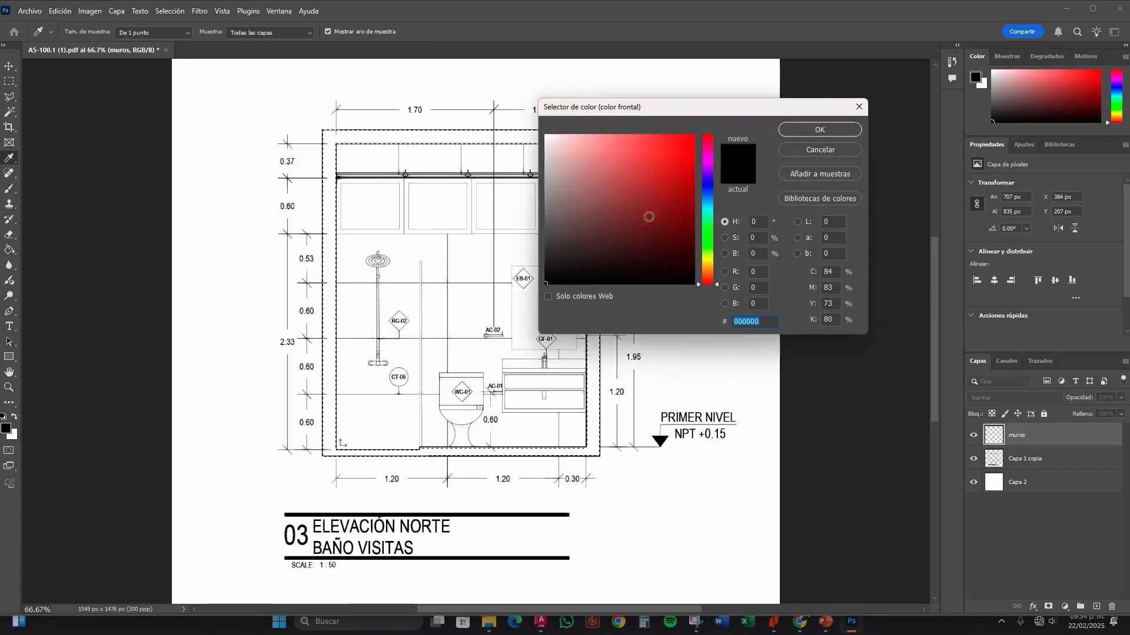
{"action": "left_click_drag", "start_coordinate": [548, 285], "coordinate": [544, 231]}
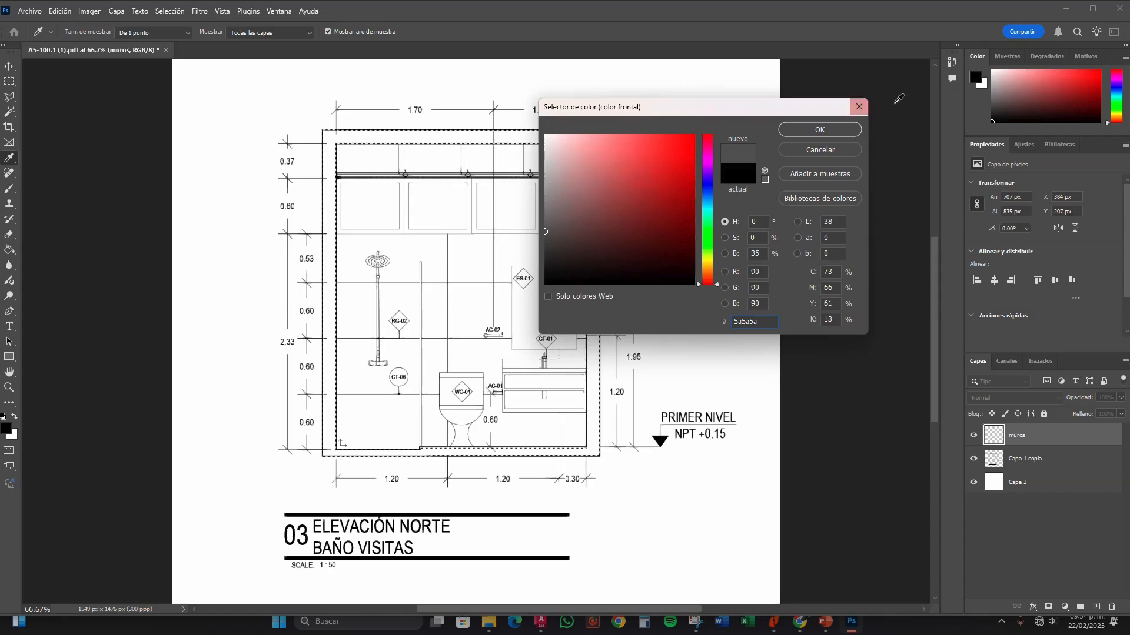
{"action": "left_click", "coordinate": [821, 129]}
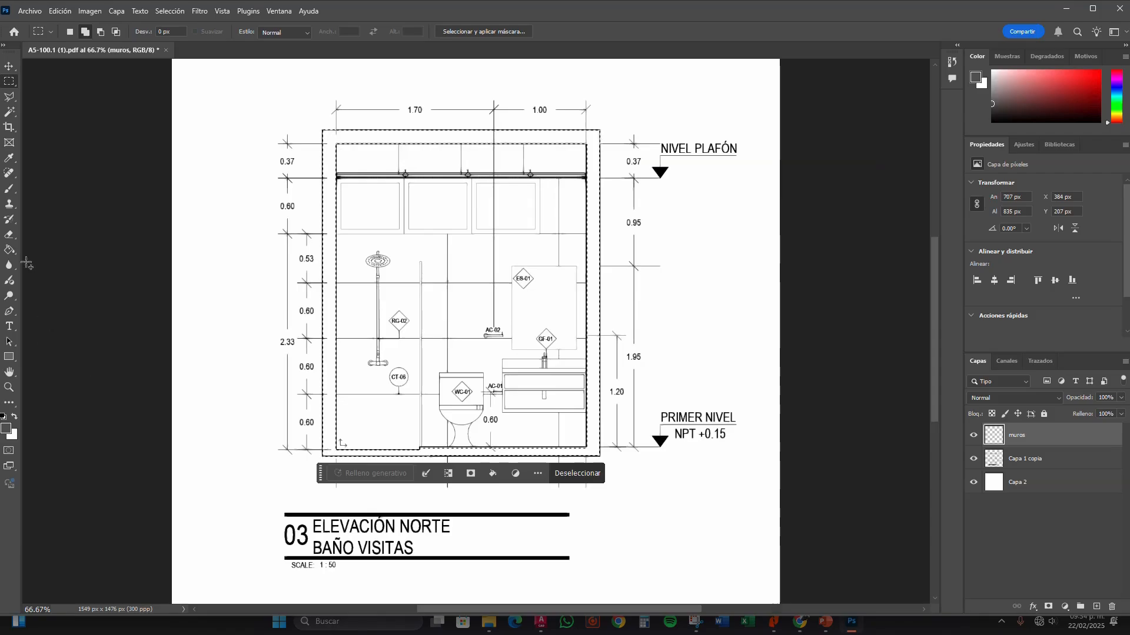
Fill the selected wall bands on muros with the foreground grey, deselect, and place muros below the drawing layer Capa 1 copia.
{"action": "left_click", "coordinate": [9, 250]}
{"action": "left_click", "coordinate": [594, 202]}
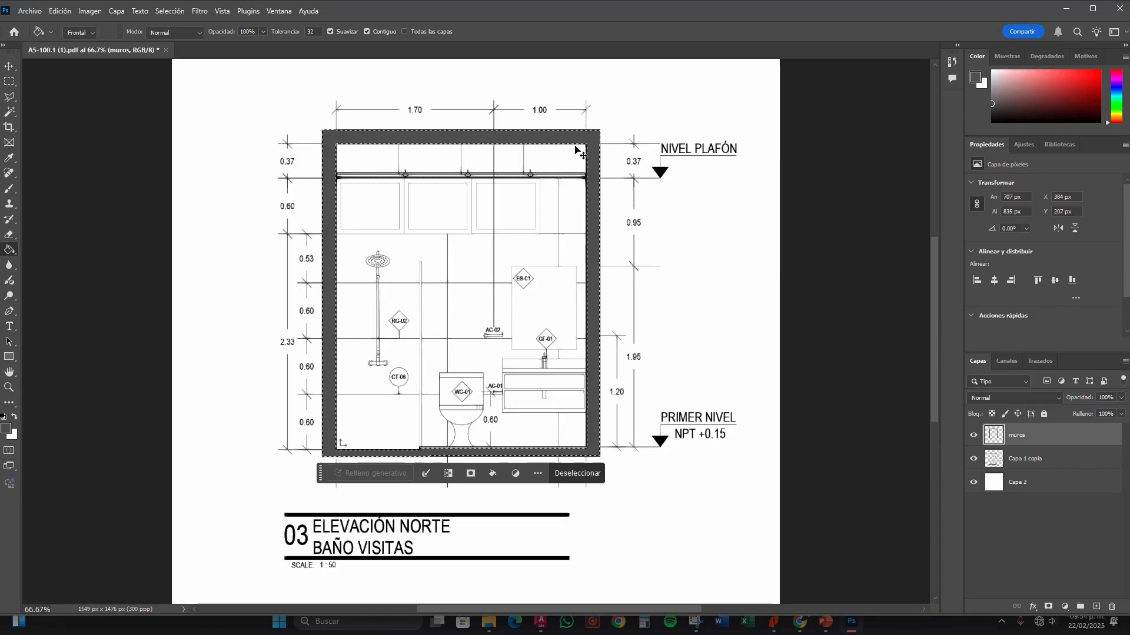
{"action": "key", "text": "ctrl+d"}
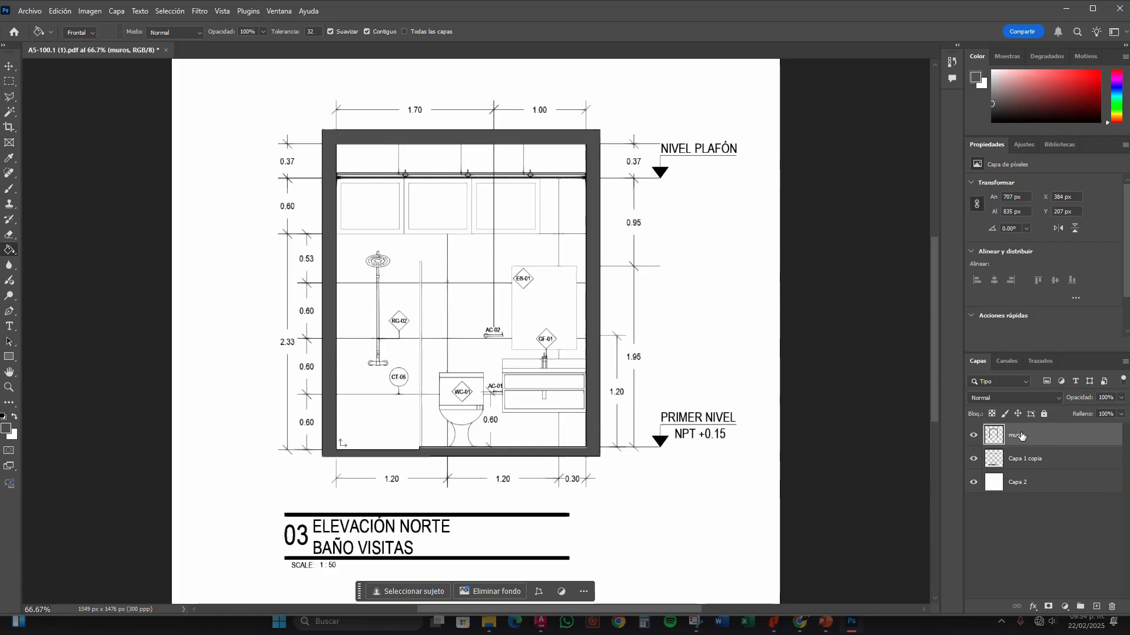
{"action": "left_click_drag", "start_coordinate": [1022, 436], "coordinate": [1018, 466]}
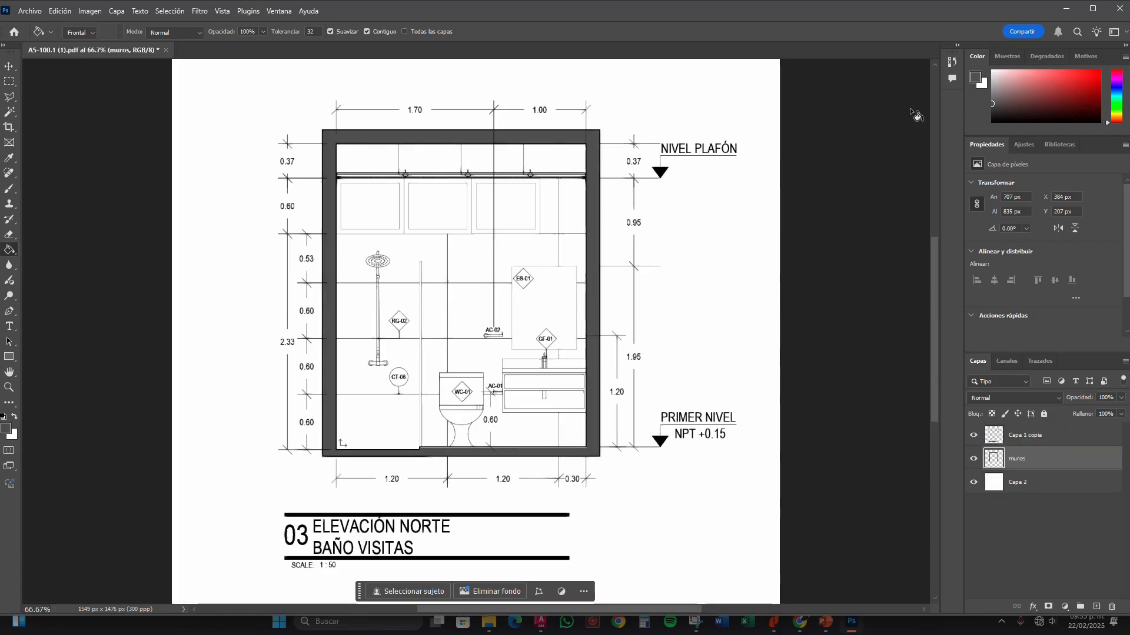
{"action": "key", "text": "v"}
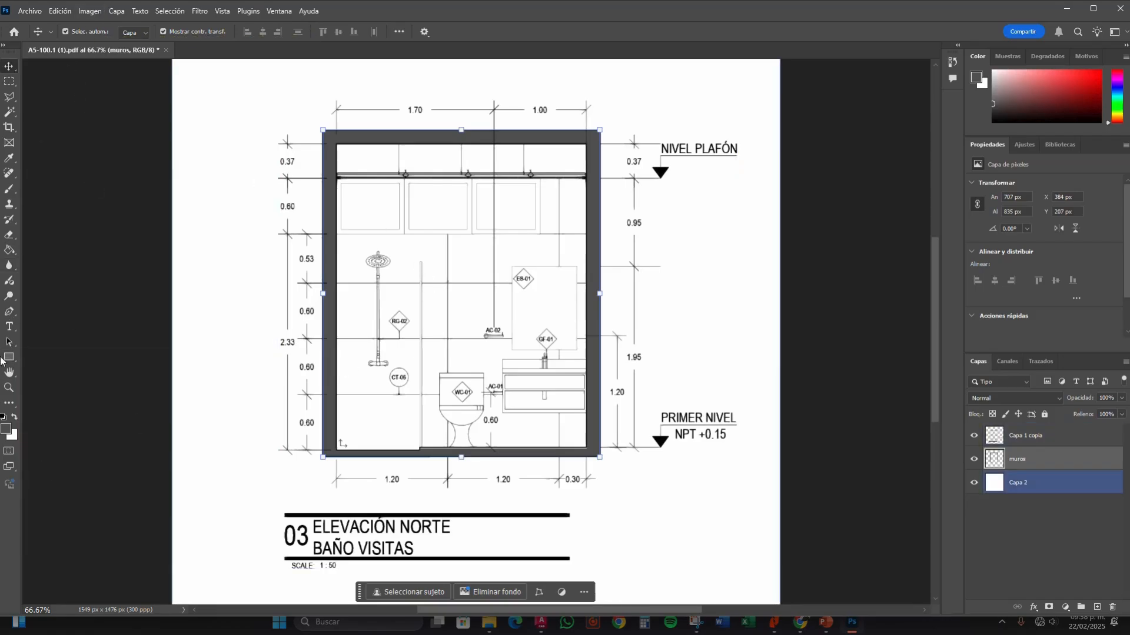
Draw a blue gradient-filled rectangle about 149 × 119 px over the left window pane and duplicate it onto the other two panes.
{"action": "left_click", "coordinate": [9, 357]}
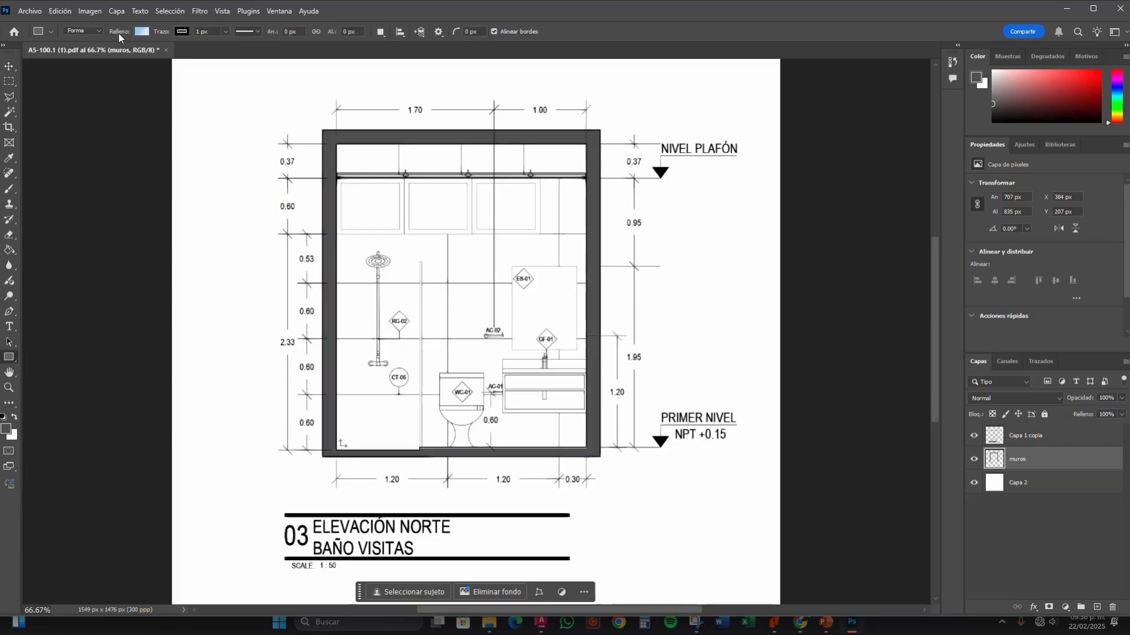
{"action": "left_click", "coordinate": [141, 31]}
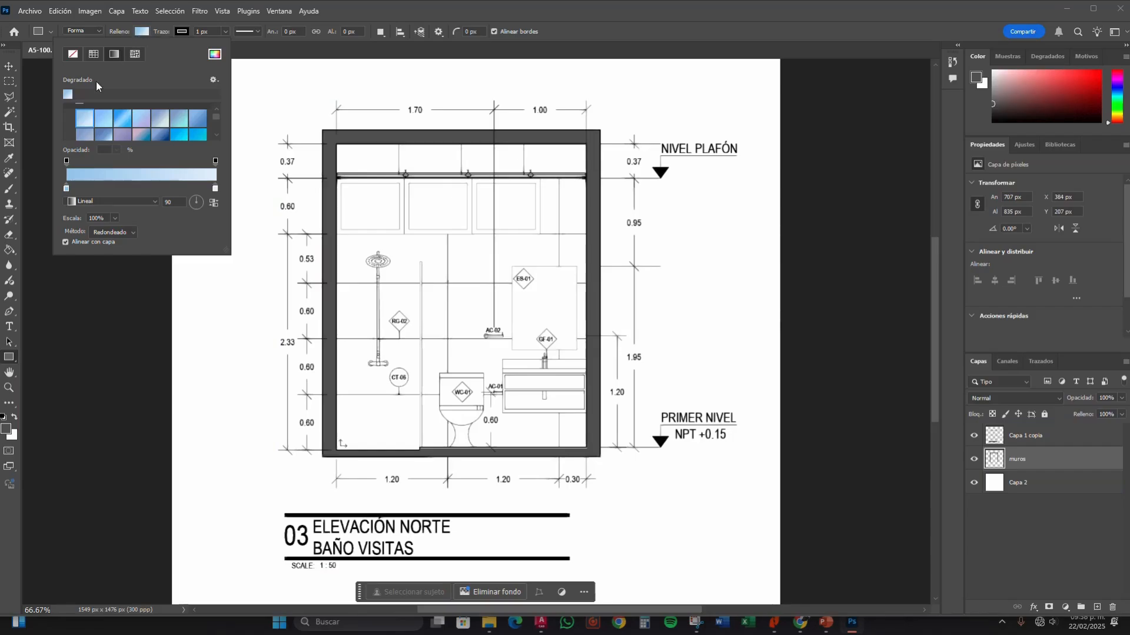
{"action": "left_click", "coordinate": [73, 55]}
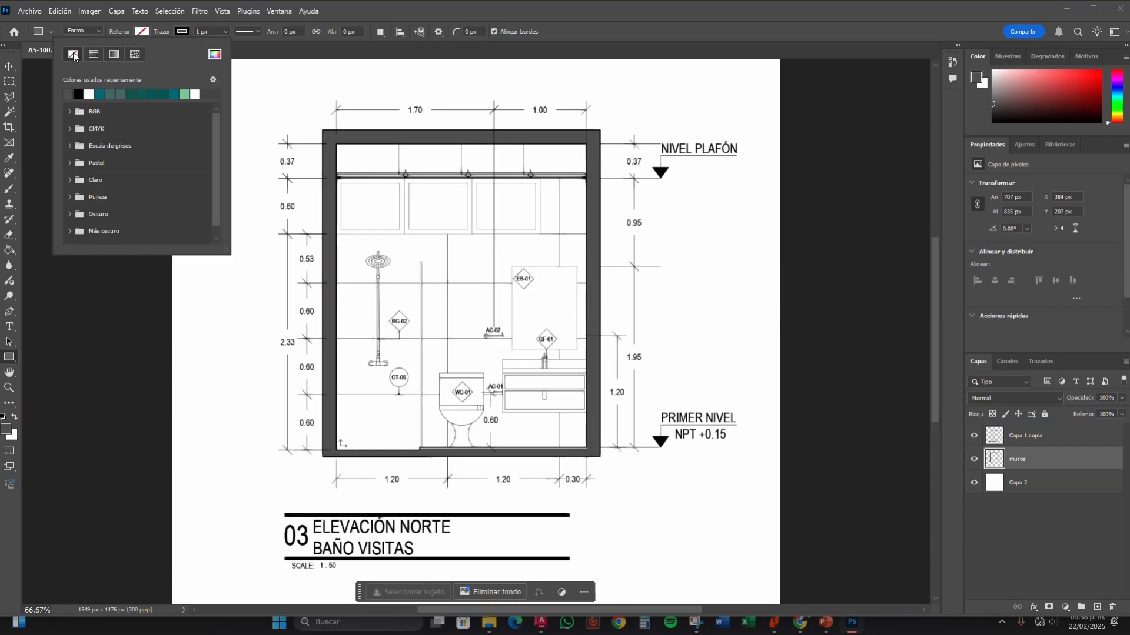
{"action": "left_click", "coordinate": [112, 55]}
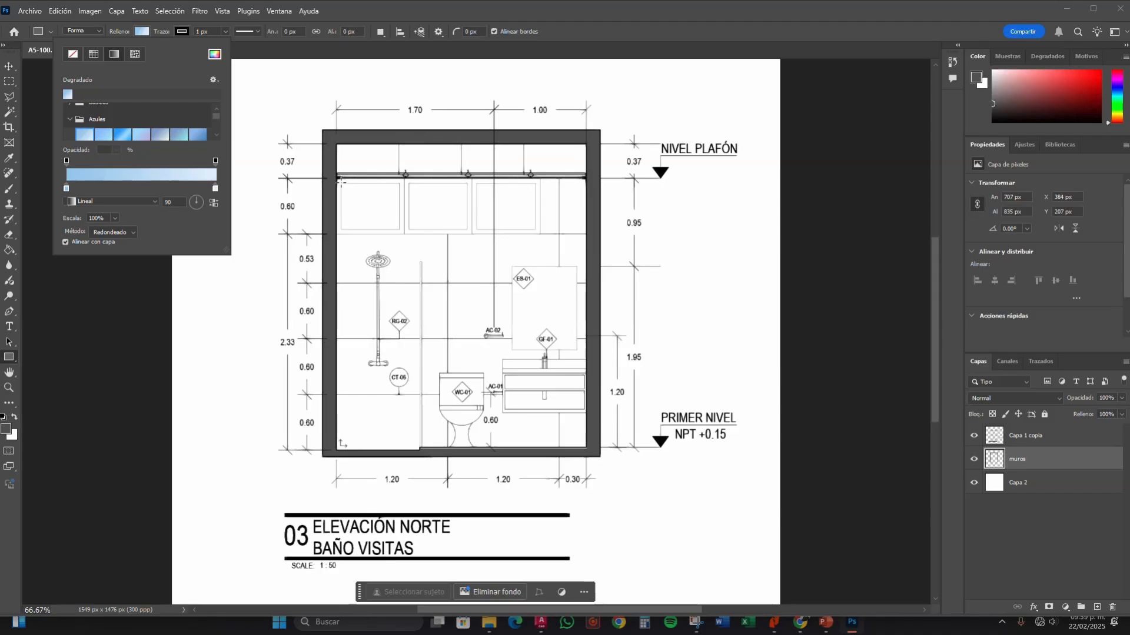
{"action": "left_click_drag", "start_coordinate": [340, 182], "coordinate": [400, 229]}
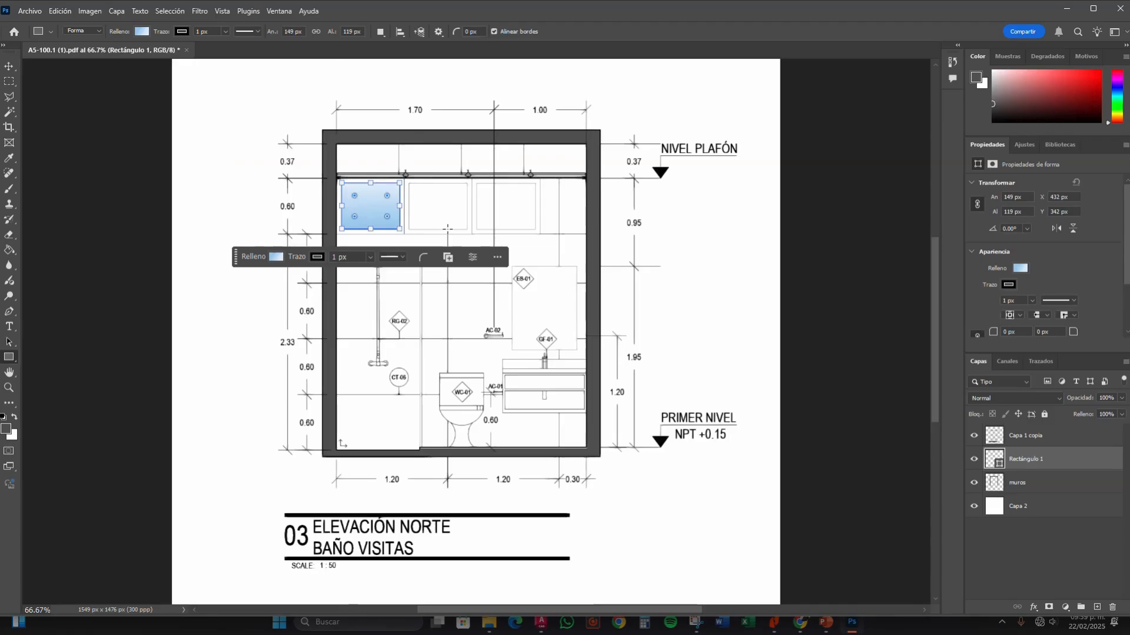
{"action": "left_click", "coordinate": [10, 67]}
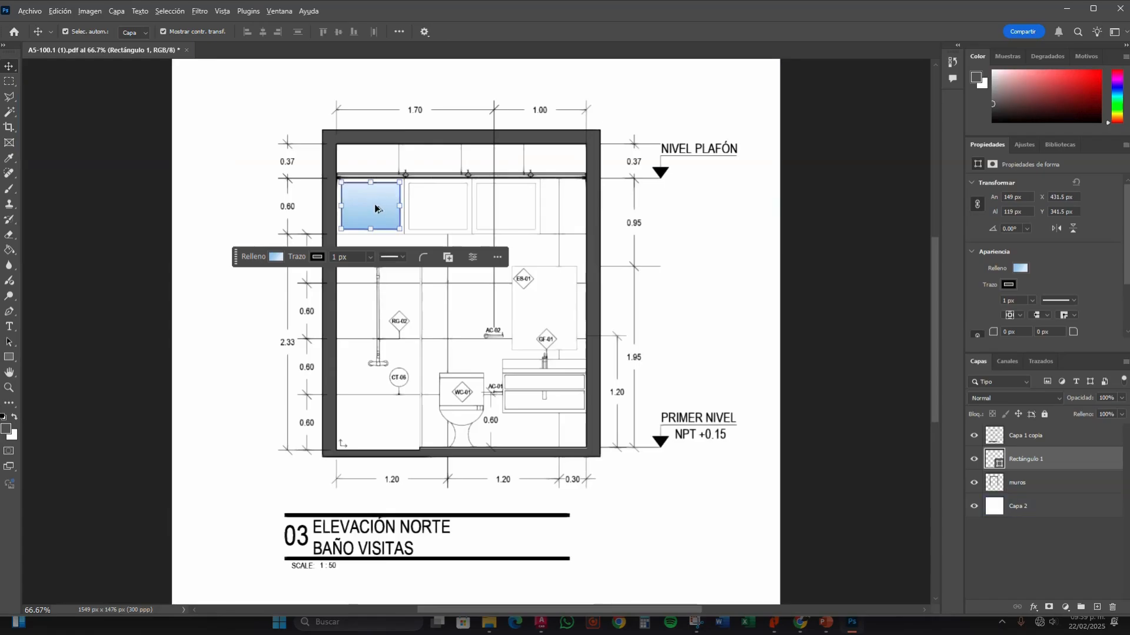
{"action": "left_click_drag", "start_coordinate": [375, 206], "coordinate": [510, 210]}
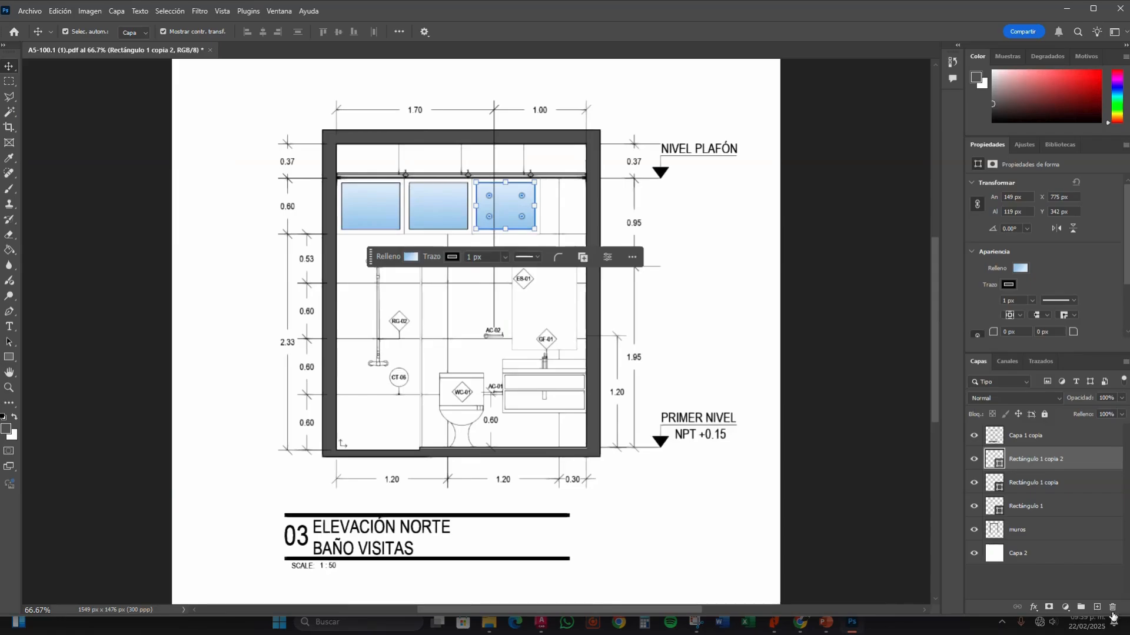
Try to copy the third window's gradient rectangle onto the mirror and scale it to the mirror outline.
{"action": "left_click", "coordinate": [512, 204]}
{"action": "left_click", "coordinate": [506, 204]}
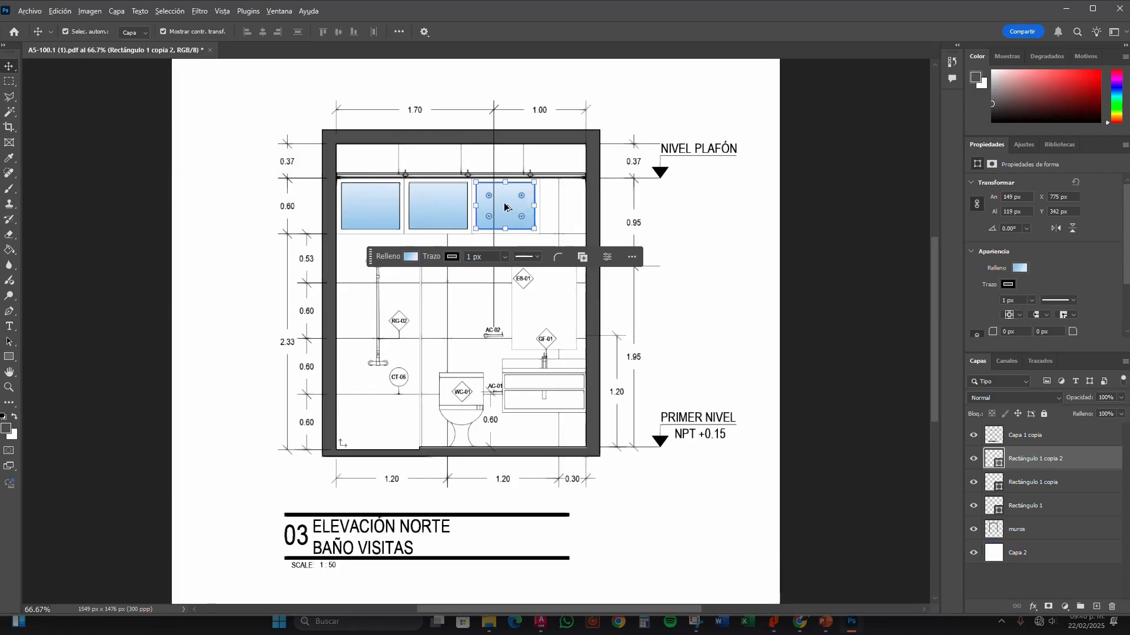
{"action": "left_click_drag", "start_coordinate": [505, 207], "coordinate": [542, 292]}
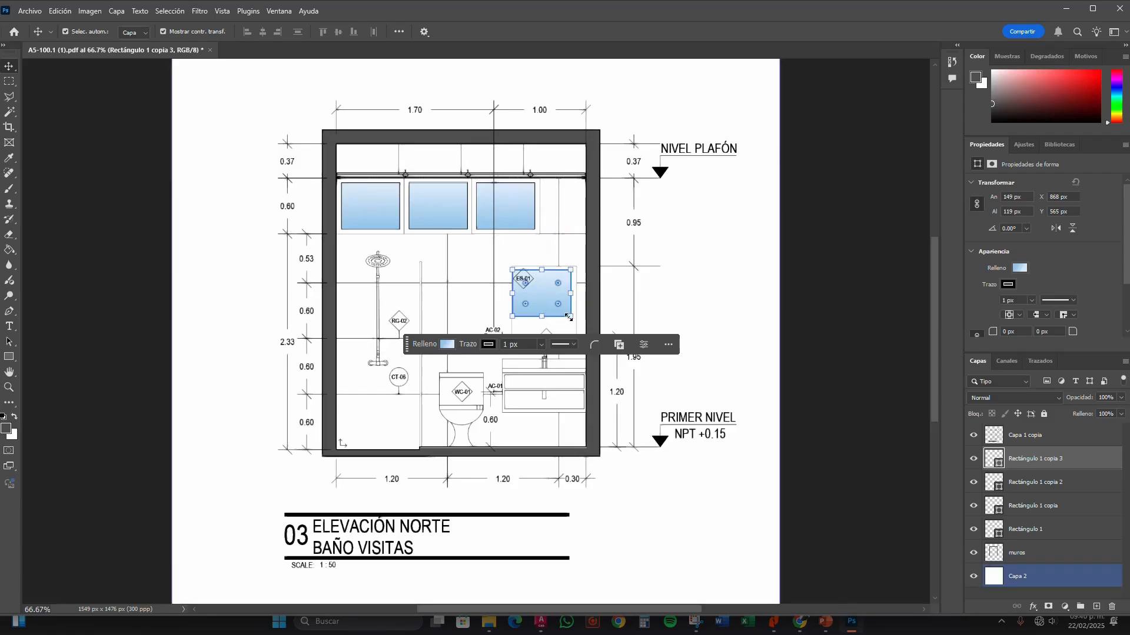
{"action": "key", "text": "ctrl+t"}
{"action": "left_click_drag", "start_coordinate": [542, 317], "coordinate": [548, 302]}
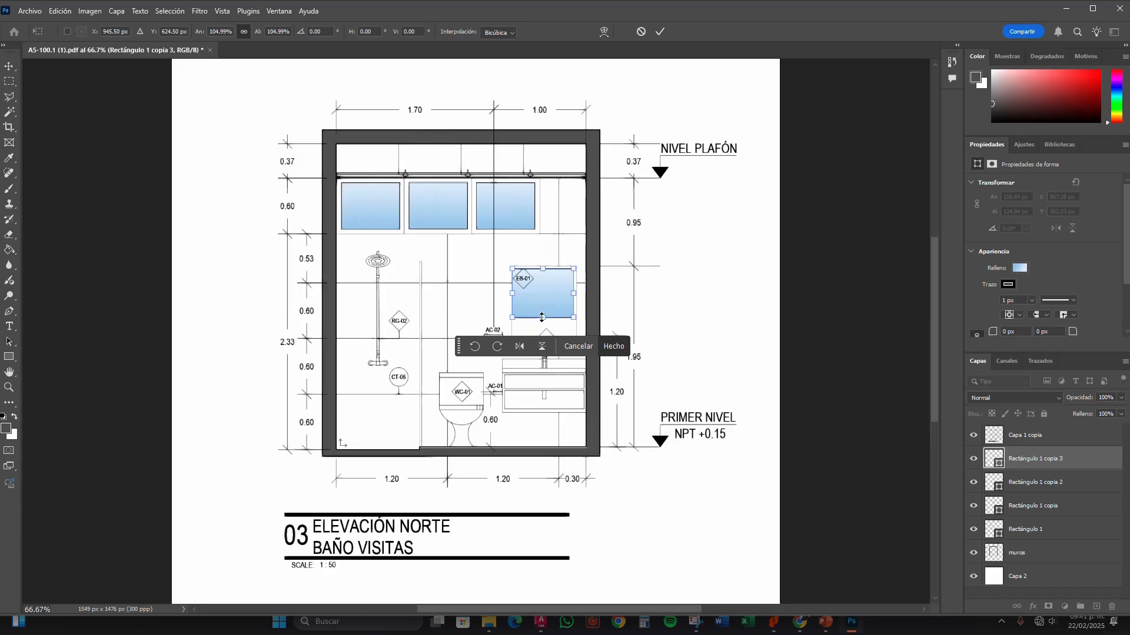
{"action": "left_click_drag", "start_coordinate": [545, 316], "coordinate": [576, 309]}
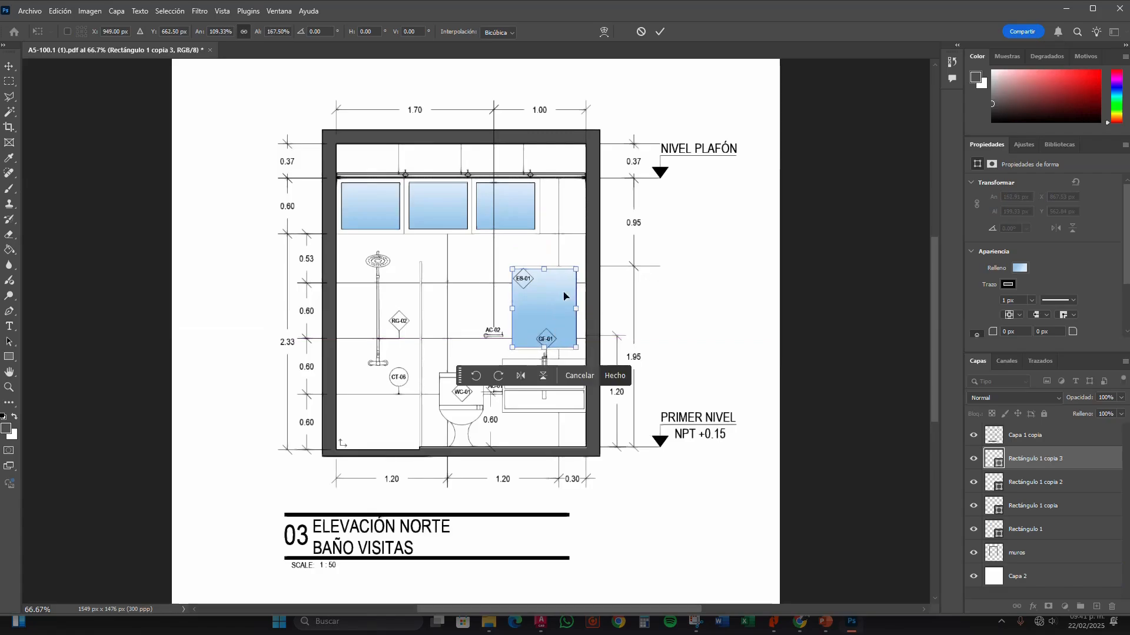
{"action": "left_click_drag", "start_coordinate": [538, 269], "coordinate": [542, 266]}
{"action": "key", "text": "Return"}
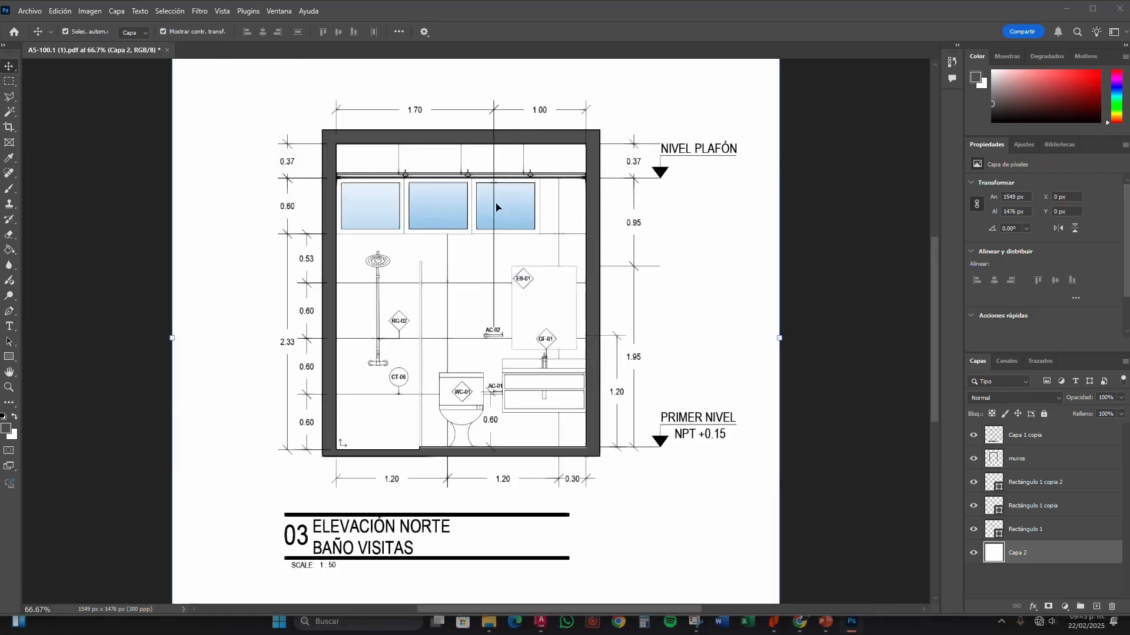
Duplicate the third window's gradient rectangle onto the mirror above the washbasin and stretch it to about 162 × 203 px.
{"action": "left_click", "coordinate": [509, 210]}
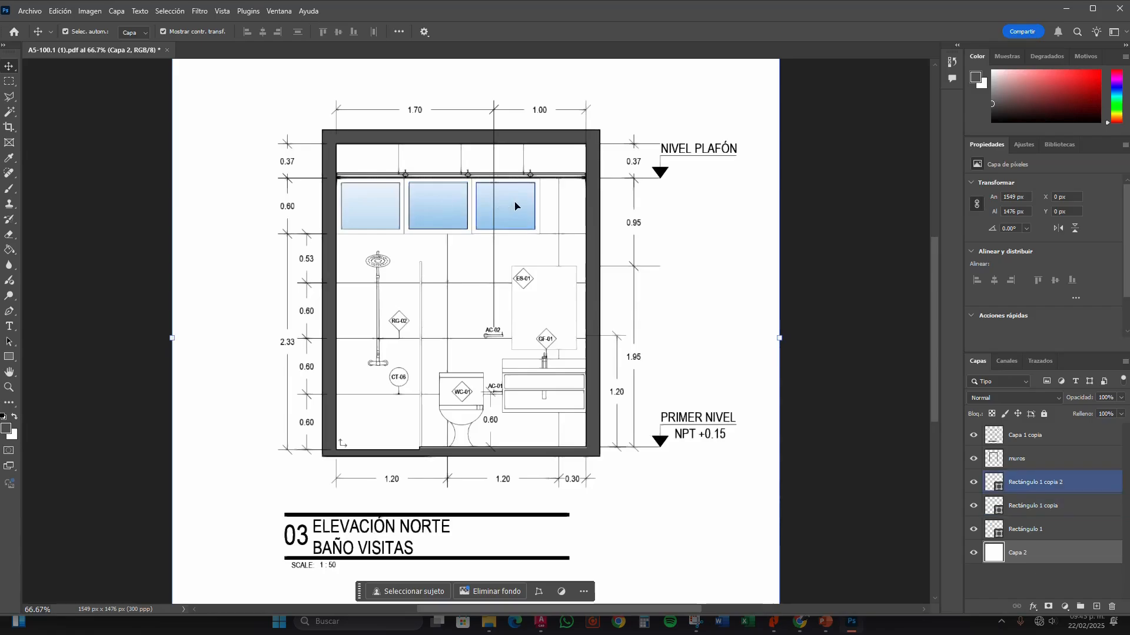
{"action": "left_click", "coordinate": [516, 206]}
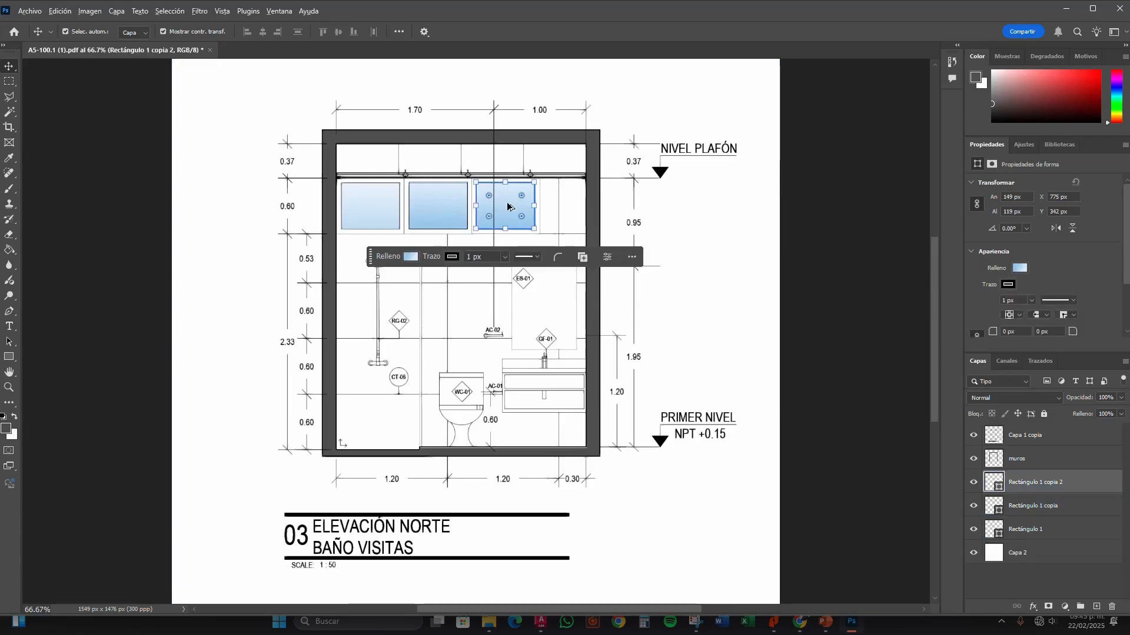
{"action": "left_click_drag", "start_coordinate": [510, 207], "coordinate": [543, 288]}
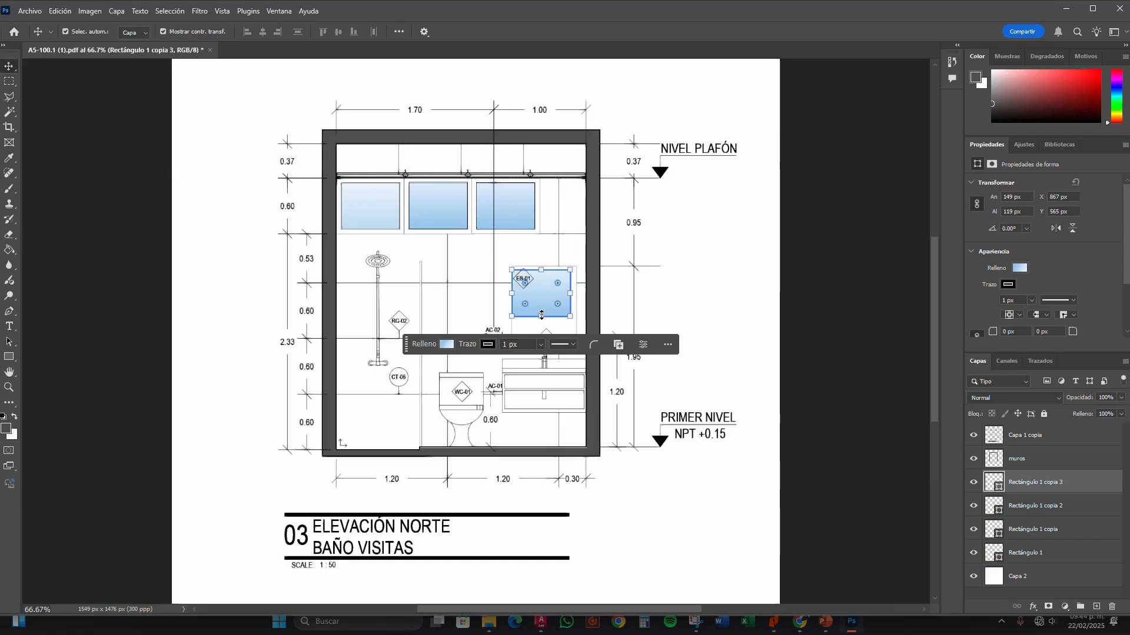
{"action": "left_click_drag", "start_coordinate": [542, 317], "coordinate": [542, 346]}
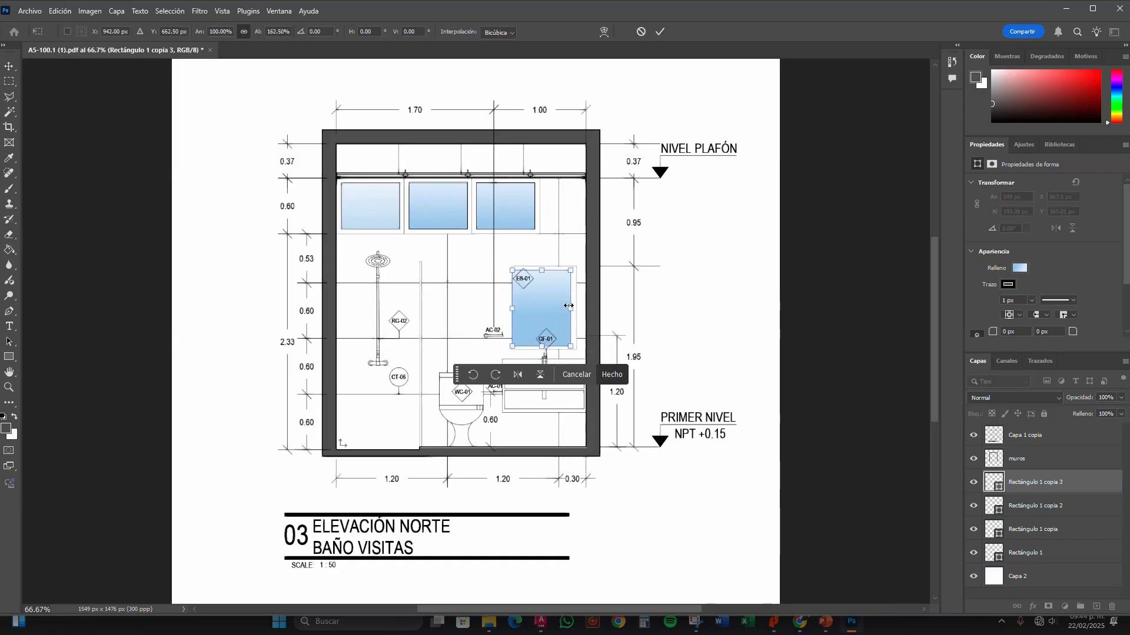
{"action": "left_click_drag", "start_coordinate": [571, 307], "coordinate": [546, 268]}
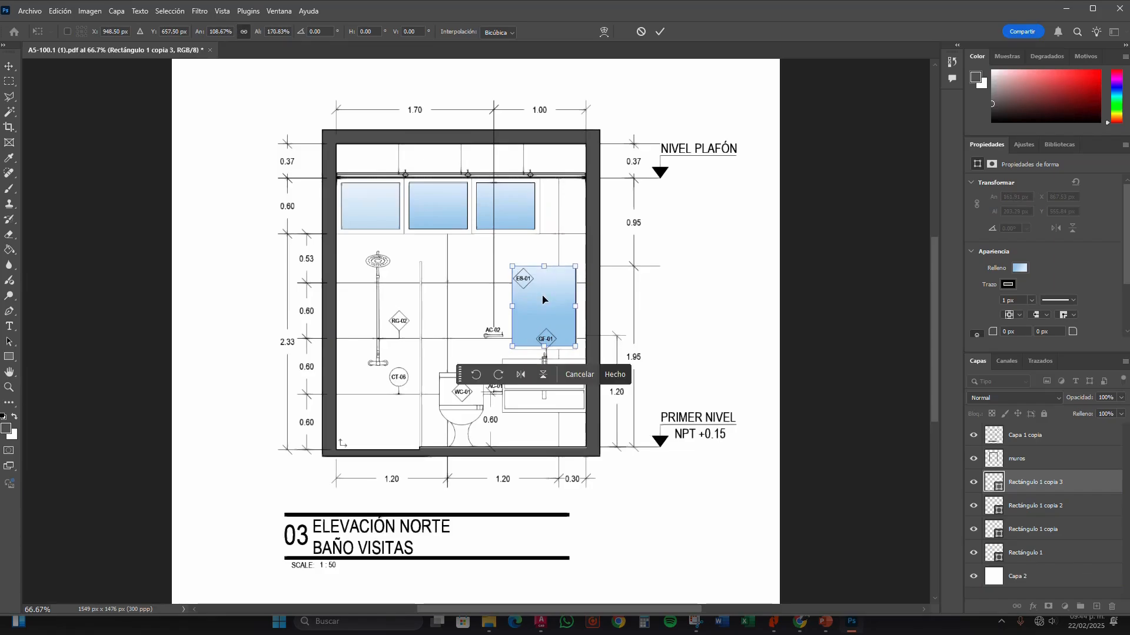
{"action": "key", "text": "Return"}
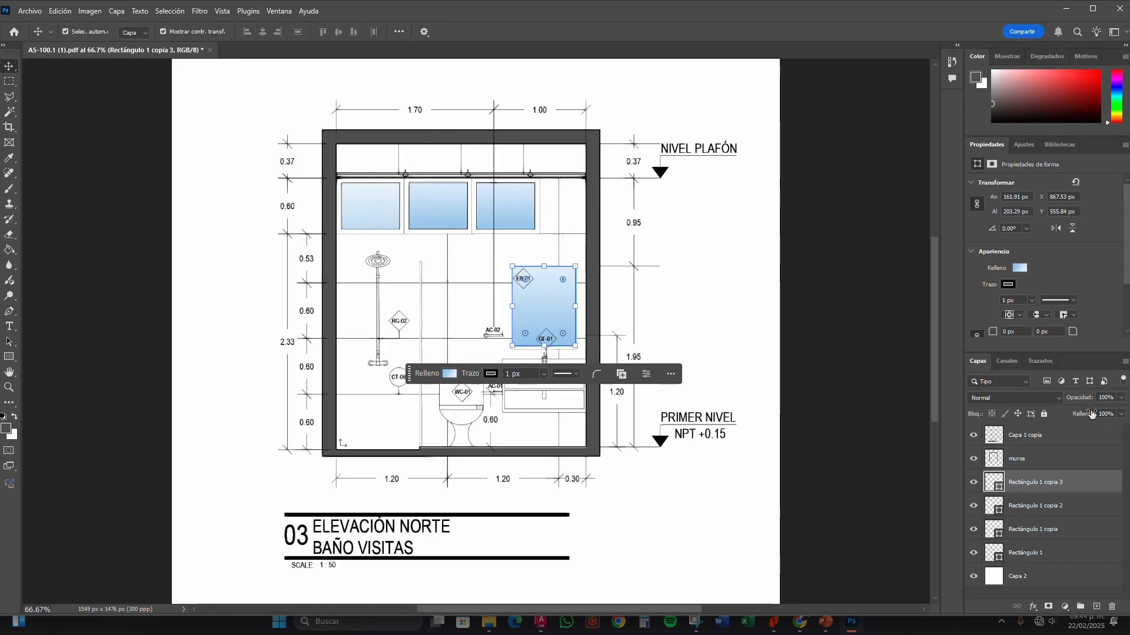
Lower the layer opacity of the mirror's gradient rectangle.
{"action": "left_click", "coordinate": [1122, 398]}
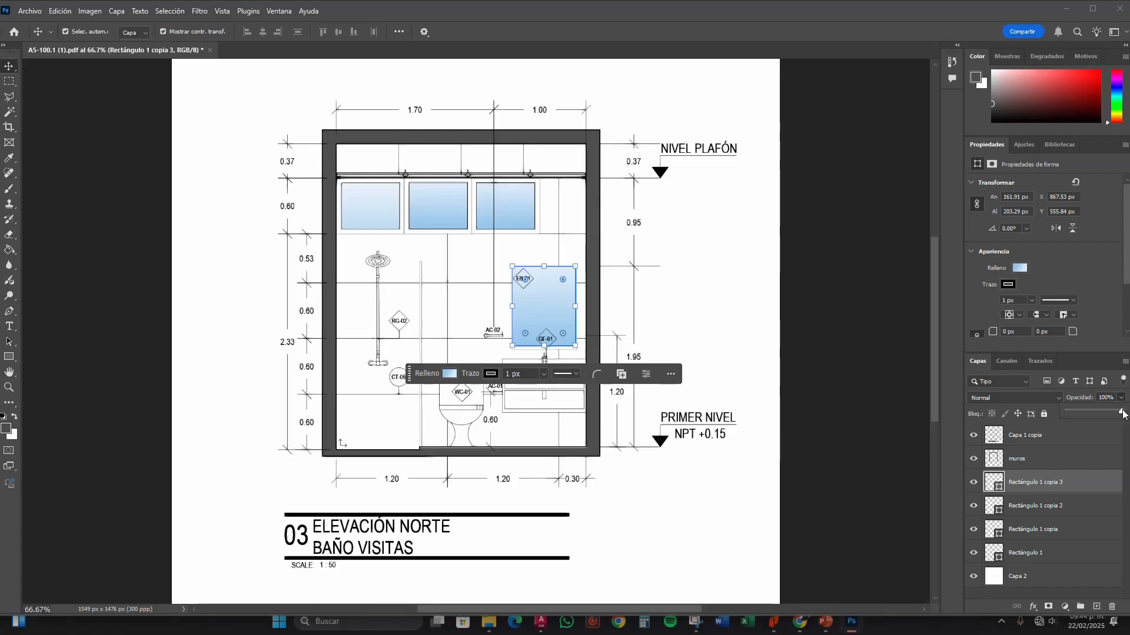
{"action": "left_click_drag", "start_coordinate": [1121, 411], "coordinate": [1092, 412]}
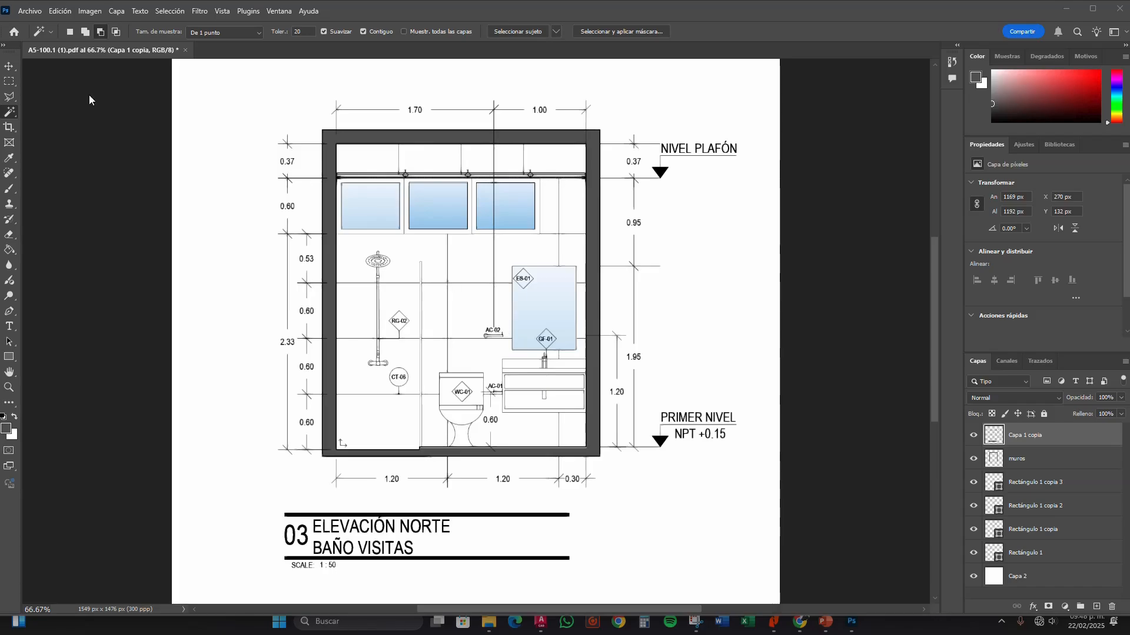
Select the bathroom interior inside the grey walls with a rectangular marquee and subtract the window band and the mirror from it.
{"action": "left_click", "coordinate": [9, 84]}
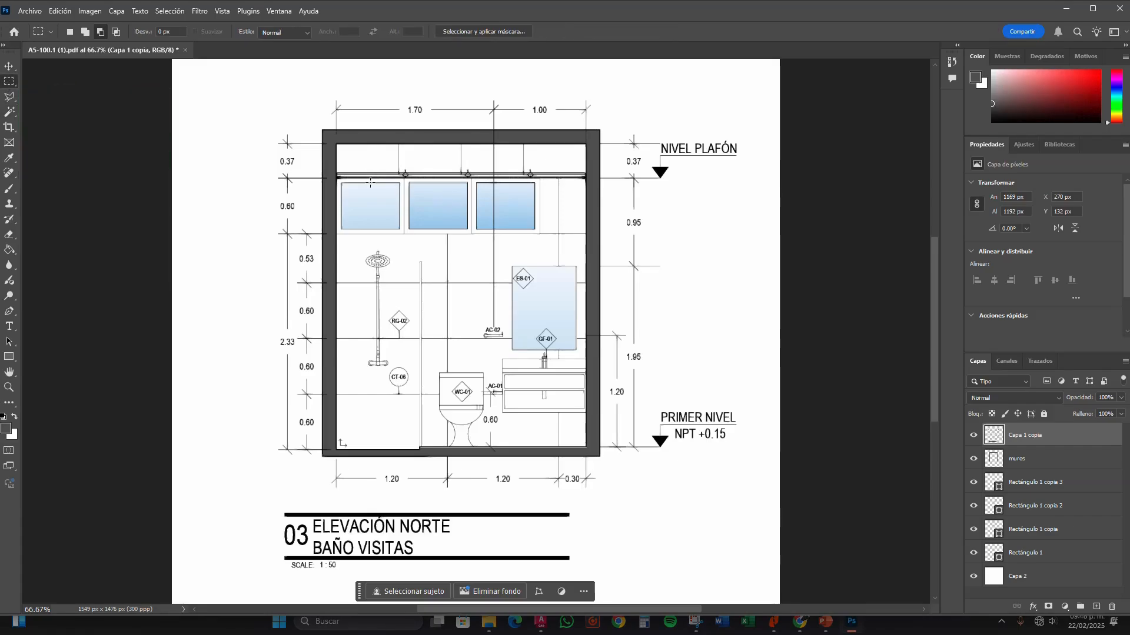
{"action": "left_click", "coordinate": [86, 35]}
{"action": "left_click_drag", "start_coordinate": [337, 144], "coordinate": [587, 447]}
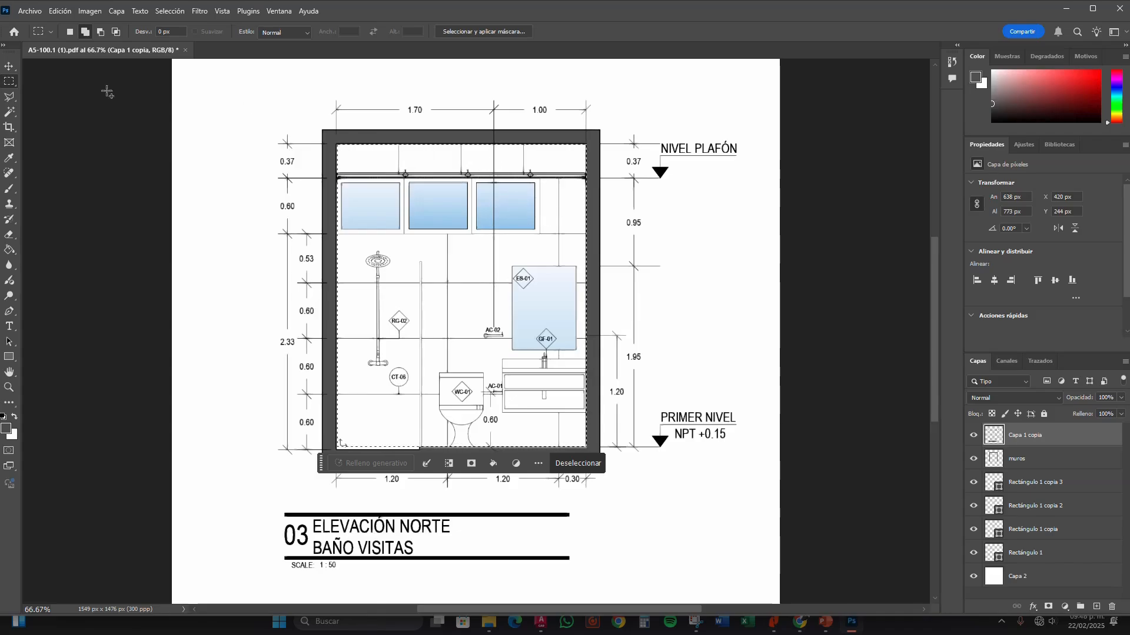
{"action": "left_click", "coordinate": [101, 33]}
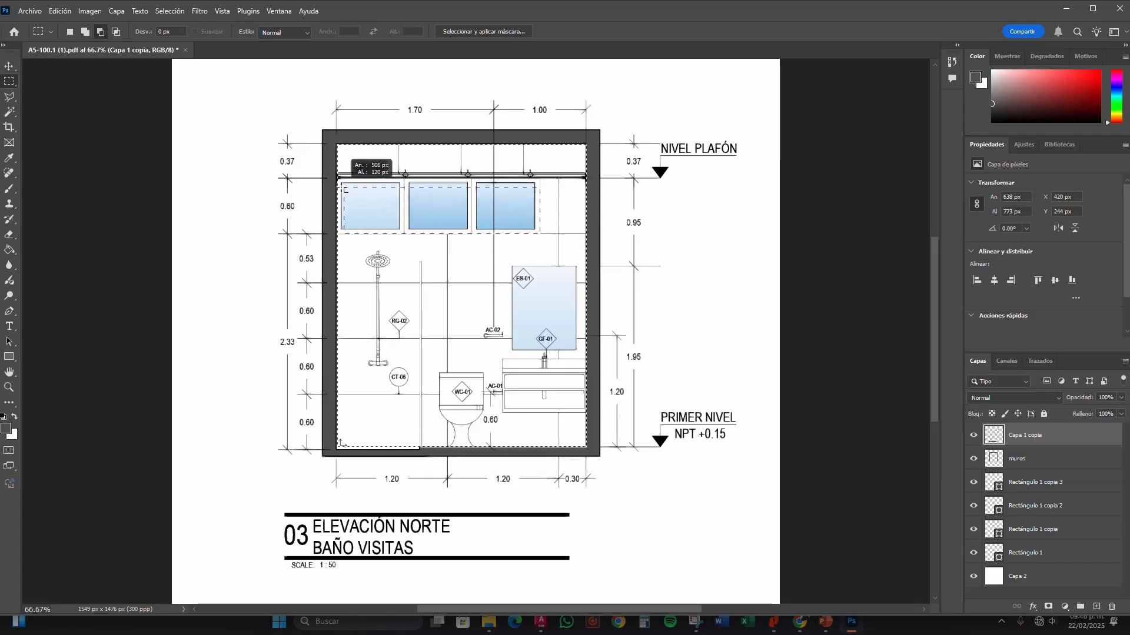
{"action": "left_click_drag", "start_coordinate": [330, 178], "coordinate": [330, 178]}
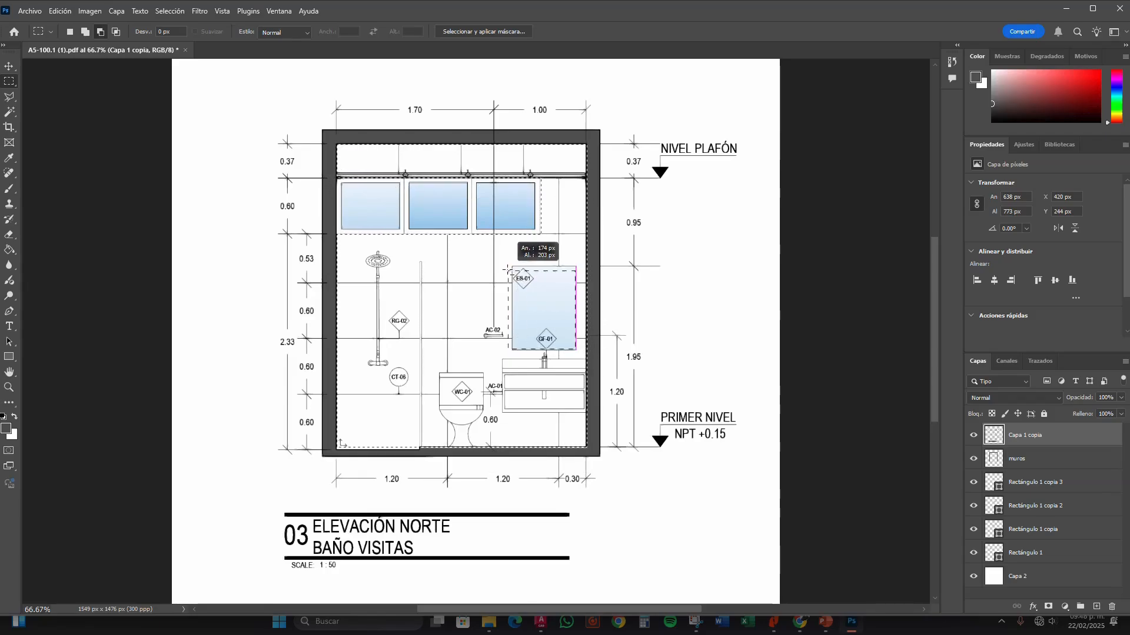
{"action": "left_click_drag", "start_coordinate": [507, 268], "coordinate": [509, 267]}
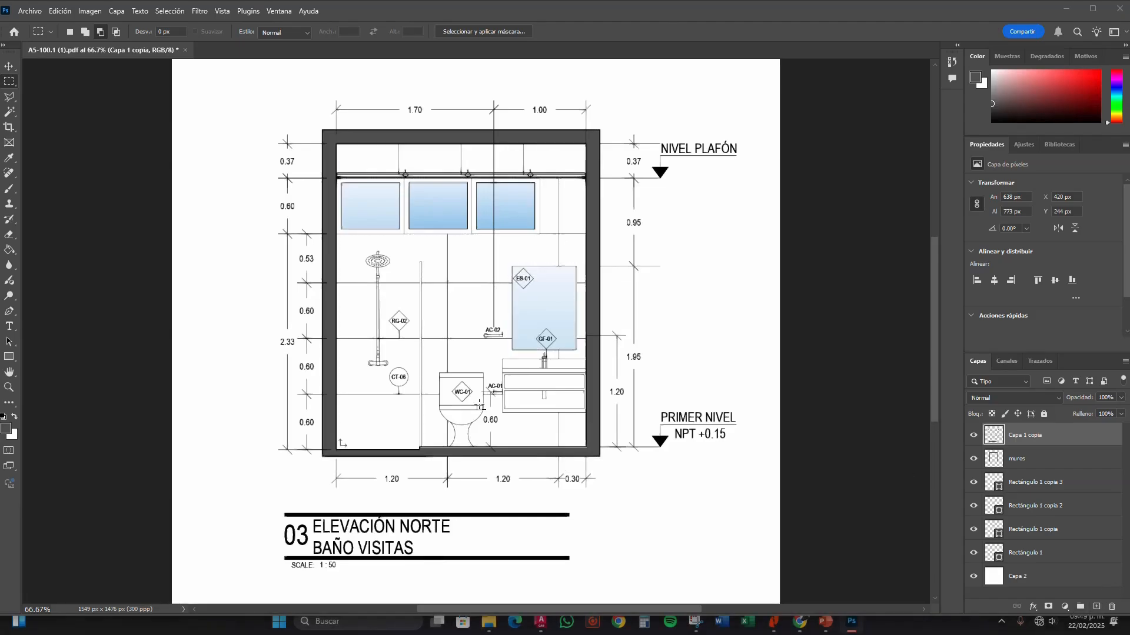
Undo the rectangular subtraction around the toilet tank, keeping the interior selection active.
{"action": "key", "text": "ctrl+d"}
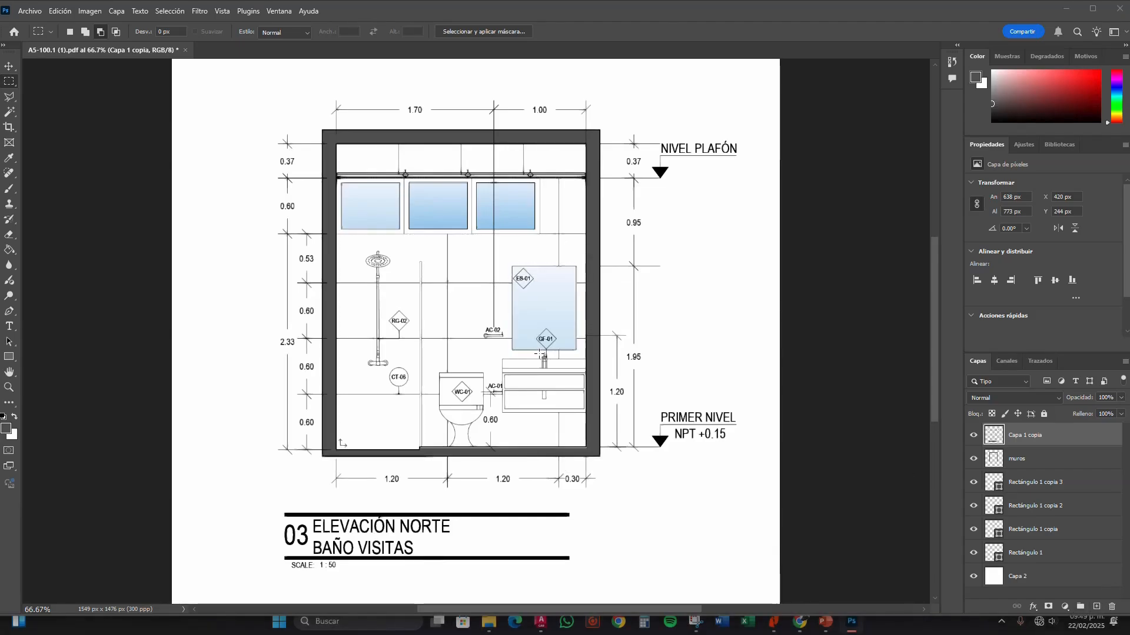
{"action": "key", "text": "ctrl+z"}
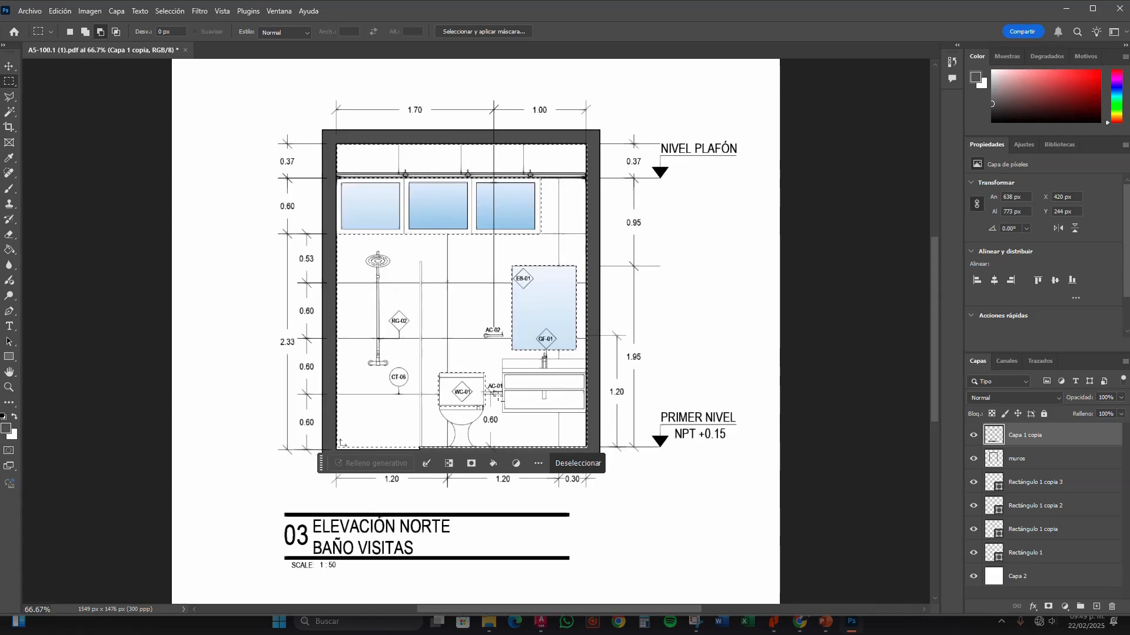
{"action": "key", "text": "ctrl+z"}
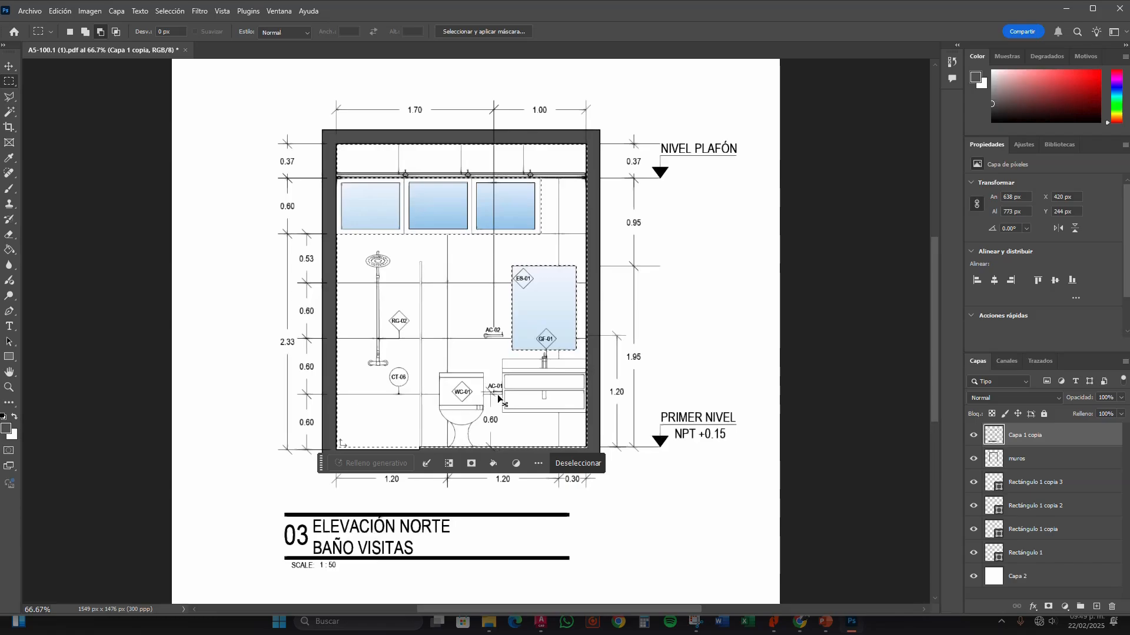
Subtract the toilet's tank, bowl and base from the interior selection with the Magic Wand at tolerance 20.
{"action": "left_click", "coordinate": [6, 116]}
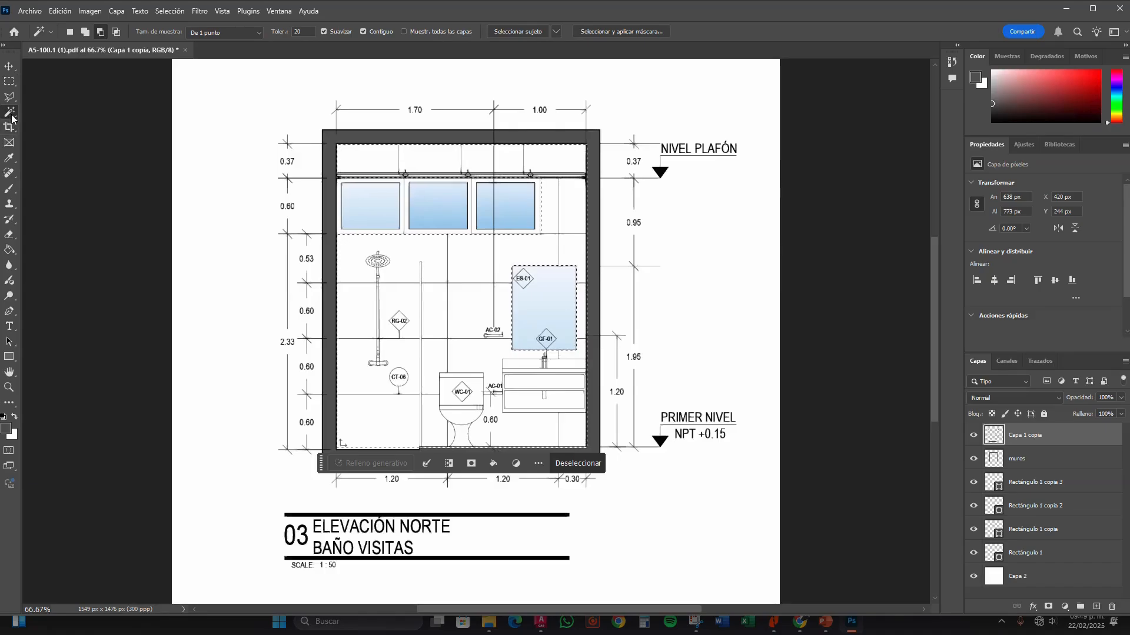
{"action": "right_click", "coordinate": [12, 118]}
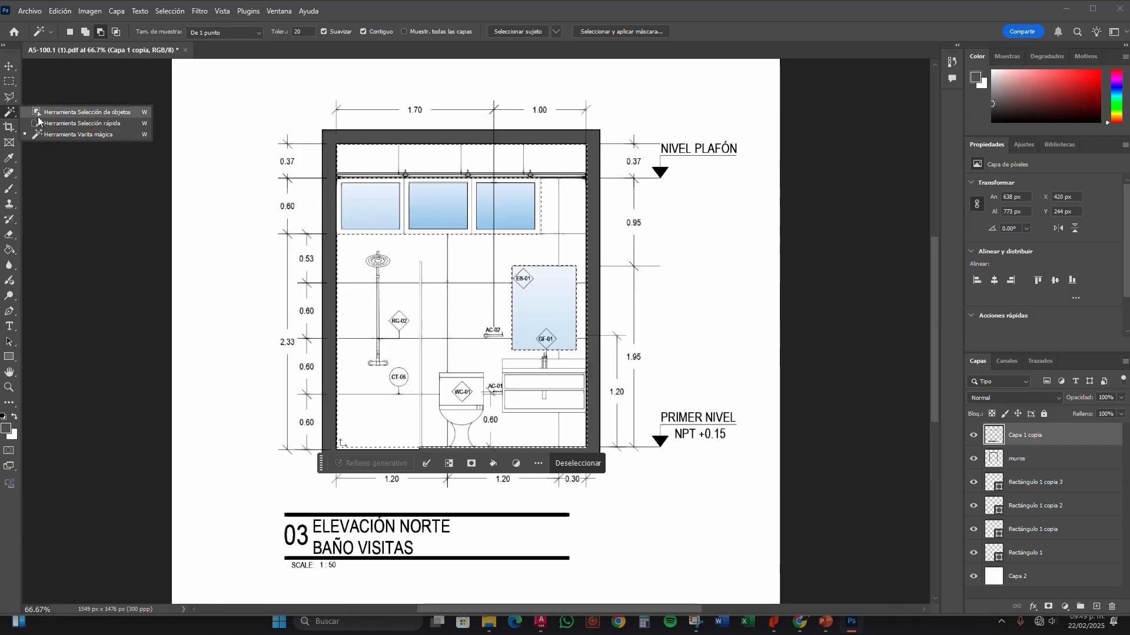
{"action": "left_click", "coordinate": [51, 135]}
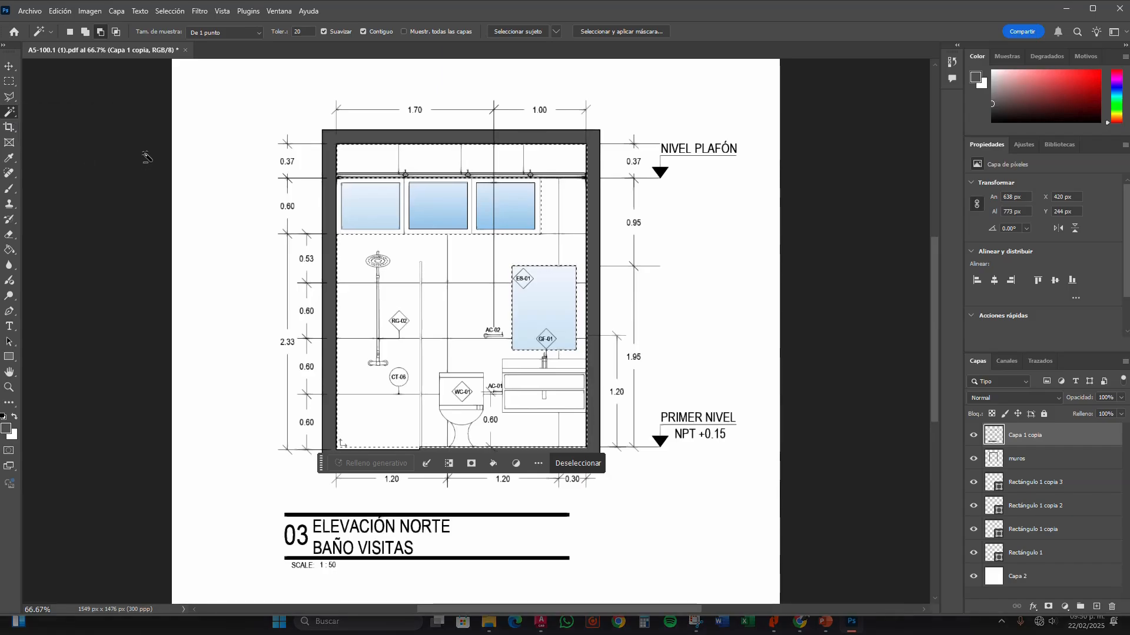
{"action": "left_click", "coordinate": [86, 32]}
{"action": "left_click", "coordinate": [101, 32]}
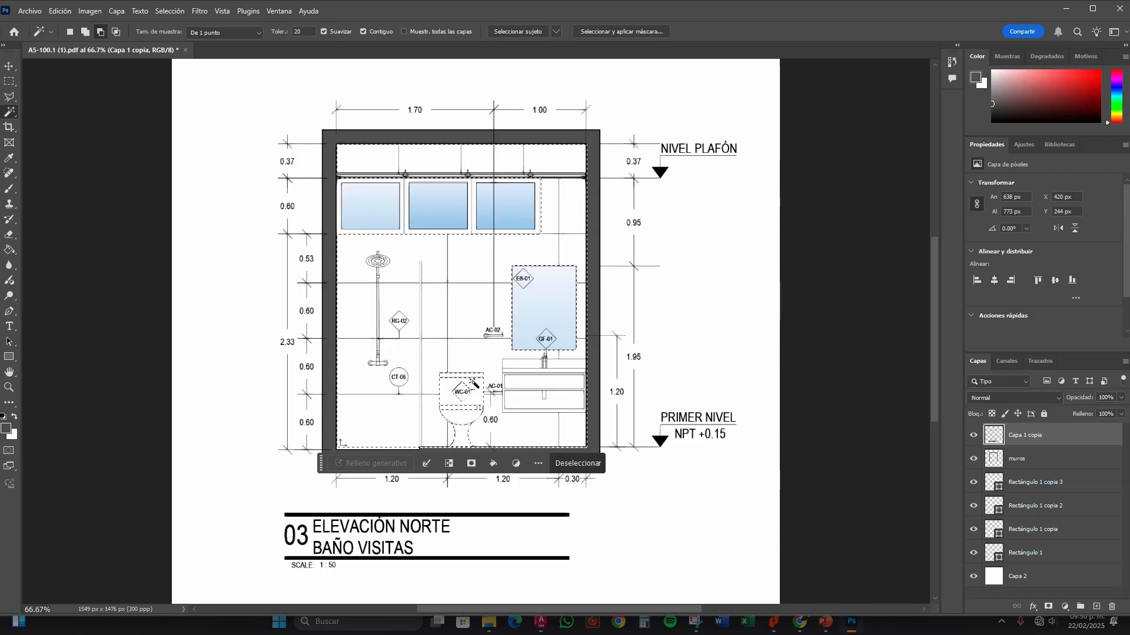
Add a small rectangle outside the elevation to the selection with the rectangular marquee and subtract it again.
{"action": "left_click", "coordinate": [9, 83]}
{"action": "left_click", "coordinate": [86, 31]}
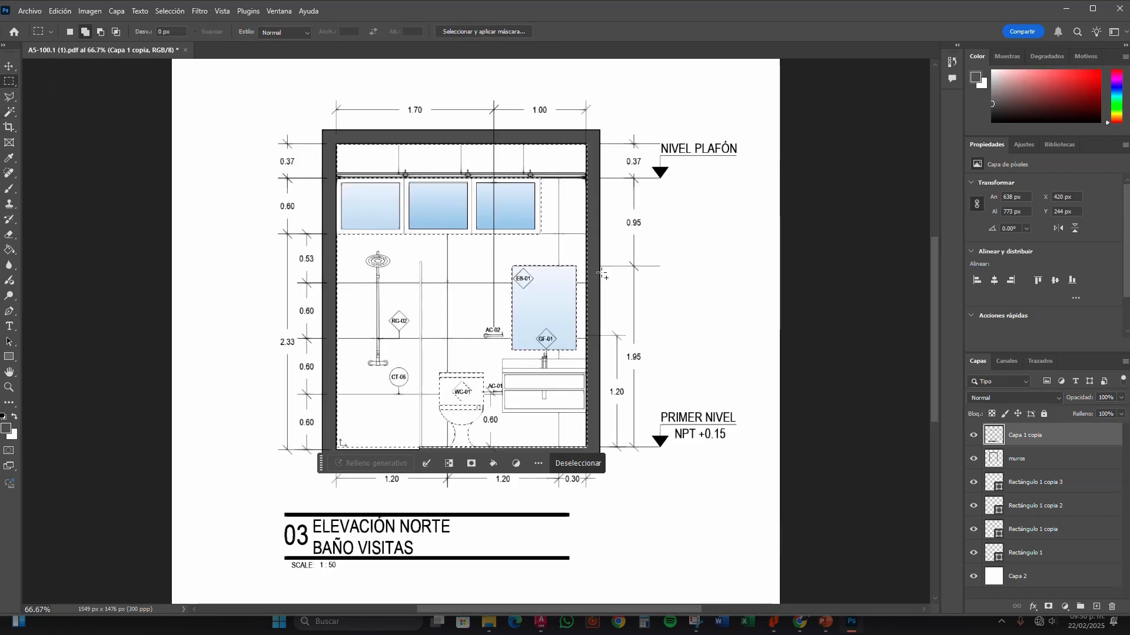
{"action": "left_click_drag", "start_coordinate": [615, 268], "coordinate": [670, 310]}
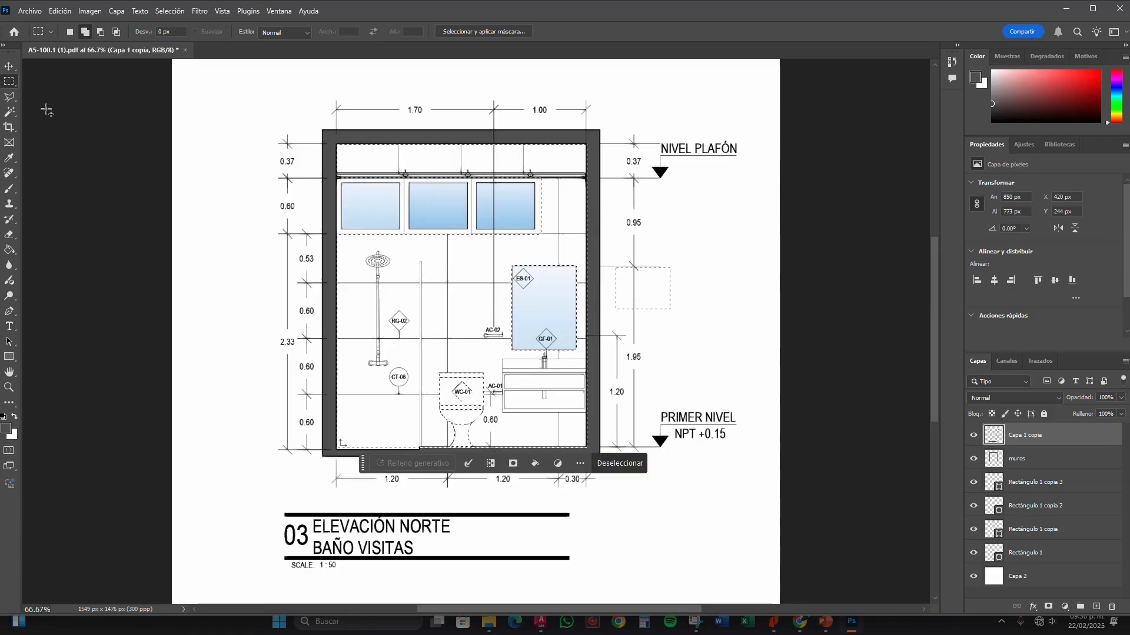
{"action": "left_click", "coordinate": [101, 33]}
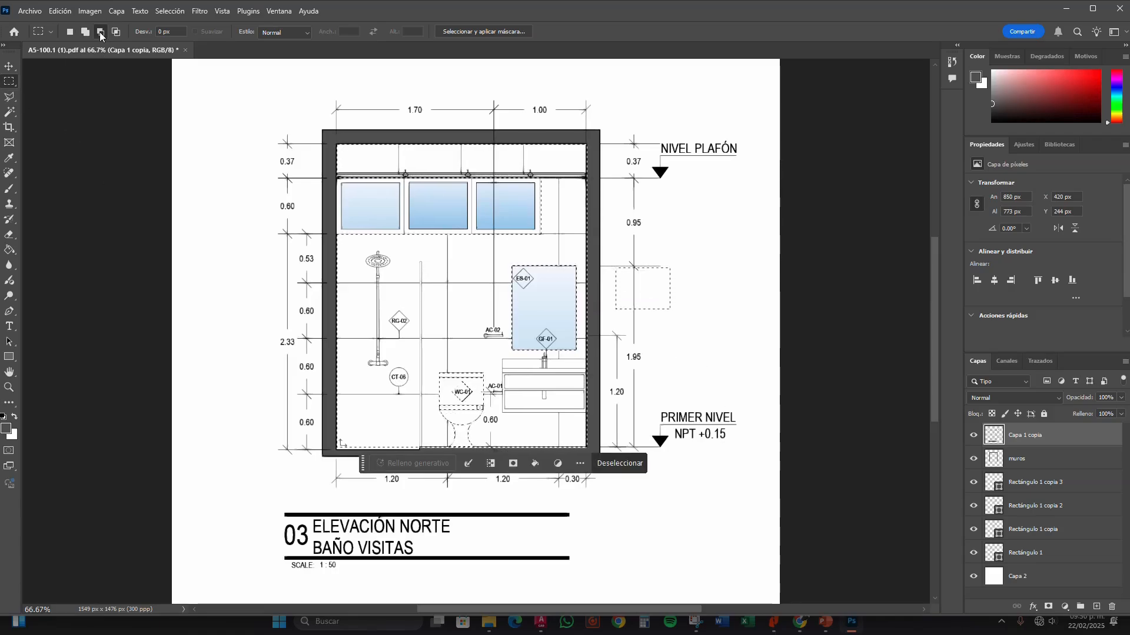
{"action": "left_click_drag", "start_coordinate": [612, 264], "coordinate": [678, 315]}
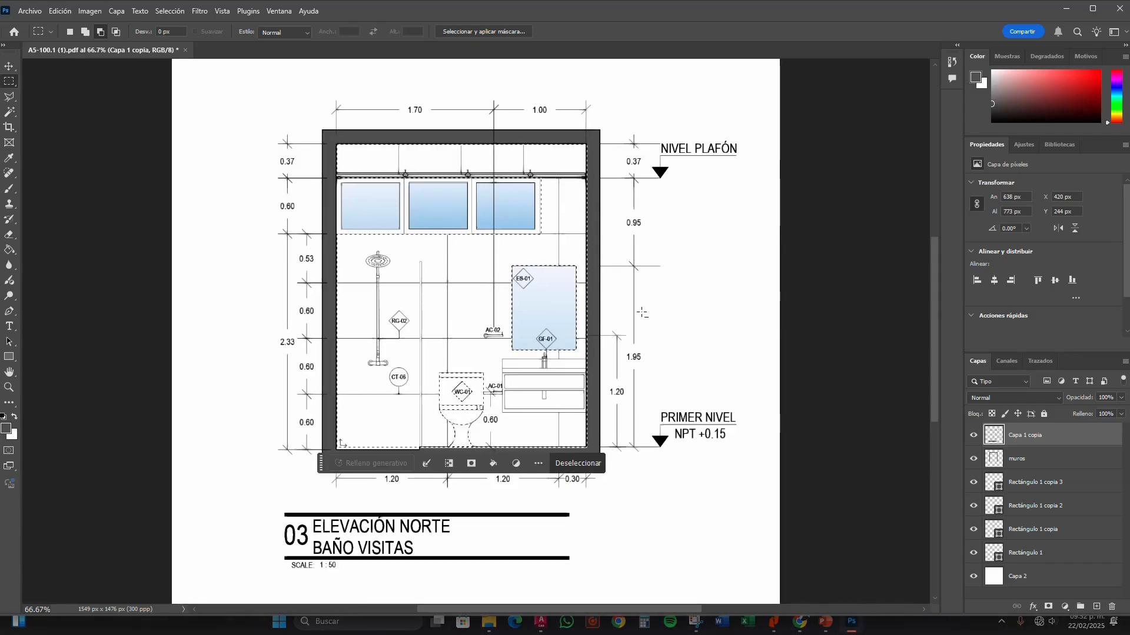
{"action": "left_click", "coordinate": [86, 31]}
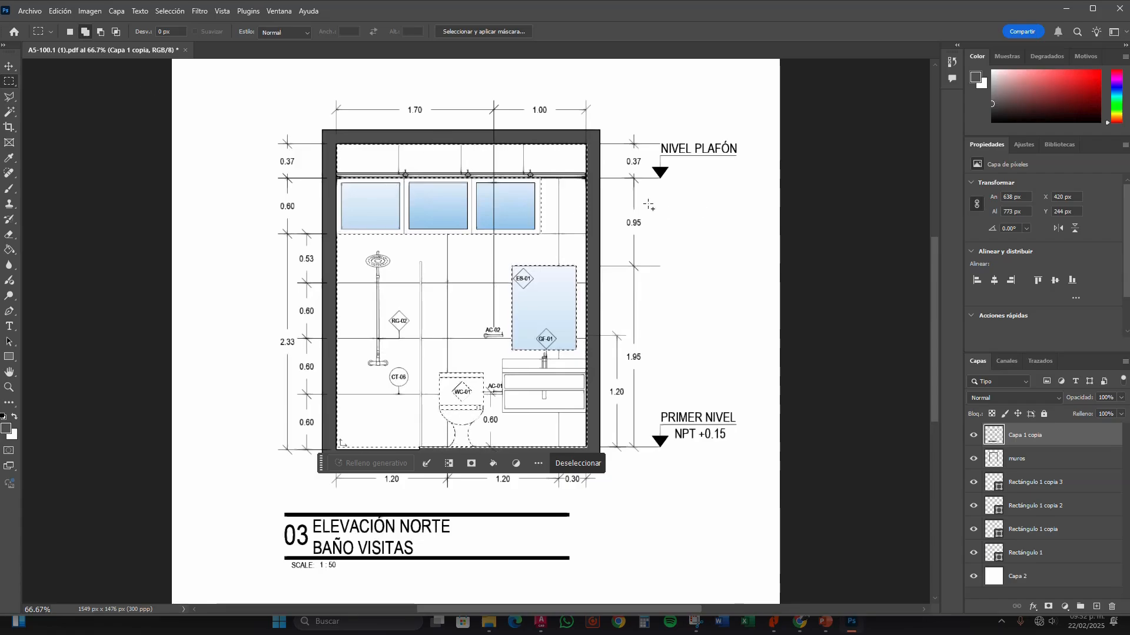
{"action": "left_click", "coordinate": [99, 32]}
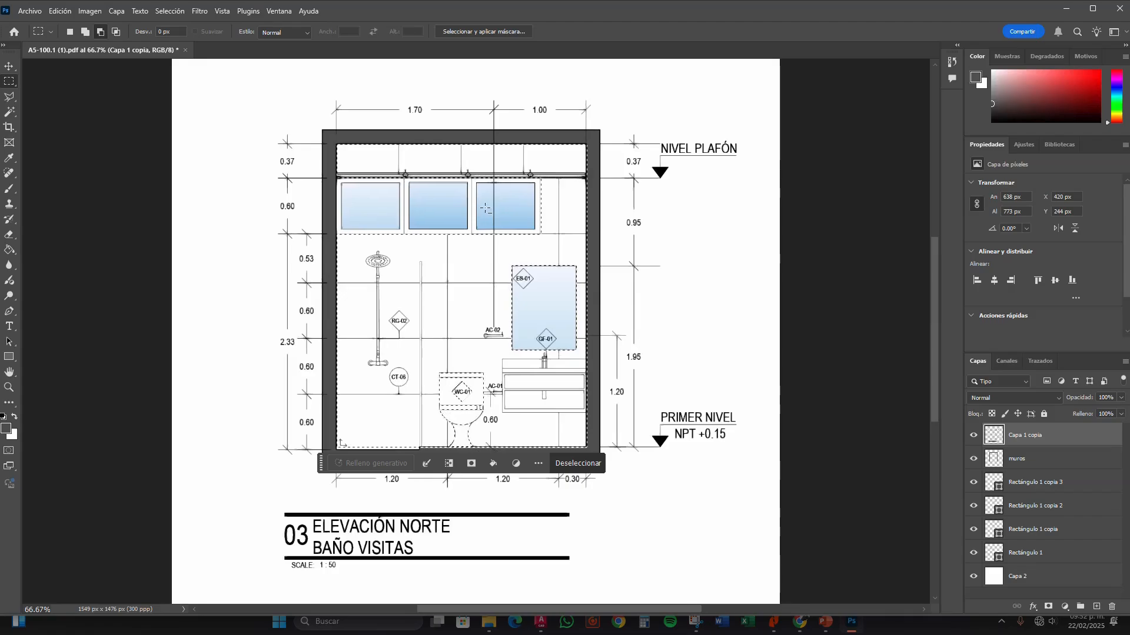
Open the marble texture "baño alzado" from the texturas folder inside Explicación on the desktop, without colour management.
{"action": "left_click", "coordinate": [29, 12]}
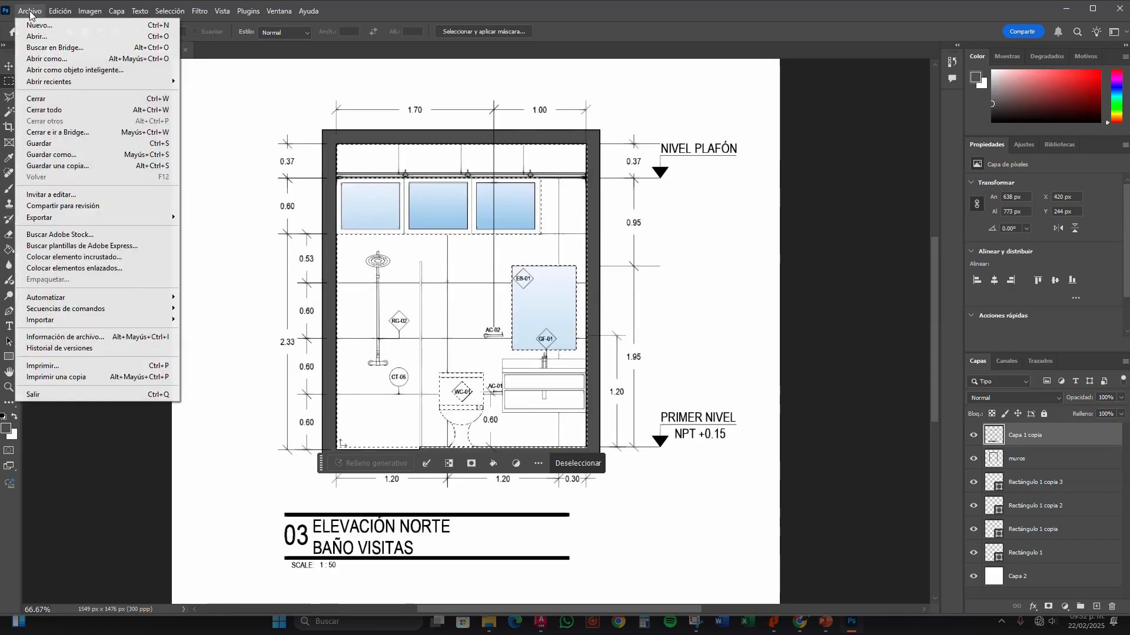
{"action": "left_click", "coordinate": [36, 36]}
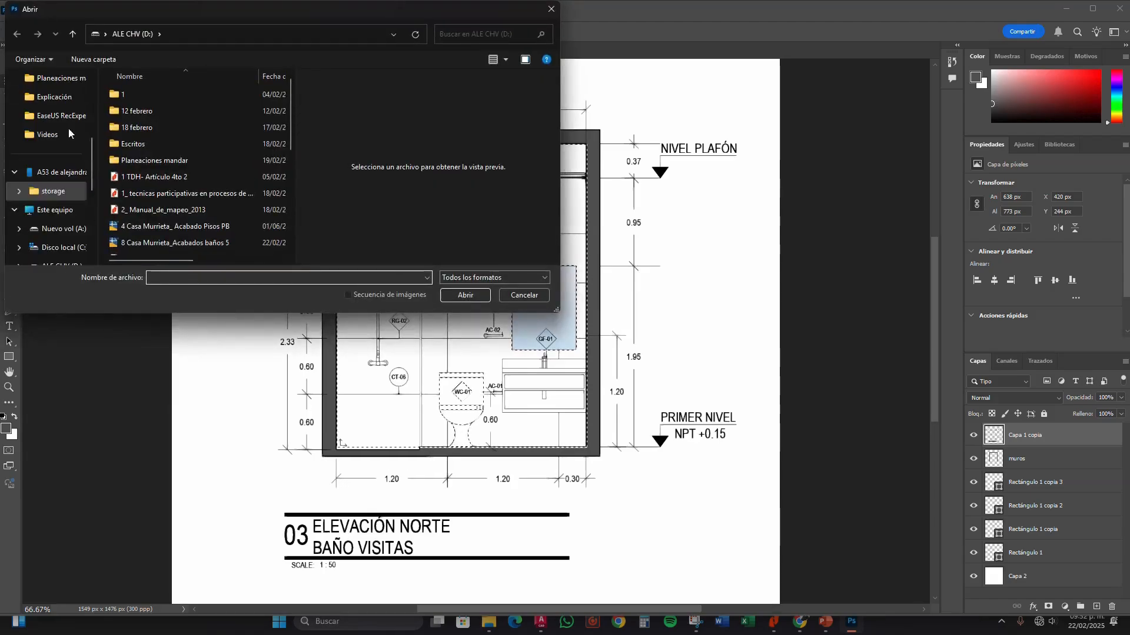
{"action": "scroll", "coordinate": [69, 133], "scroll_direction": "up", "scroll_amount": 5}
{"action": "left_click", "coordinate": [52, 156]}
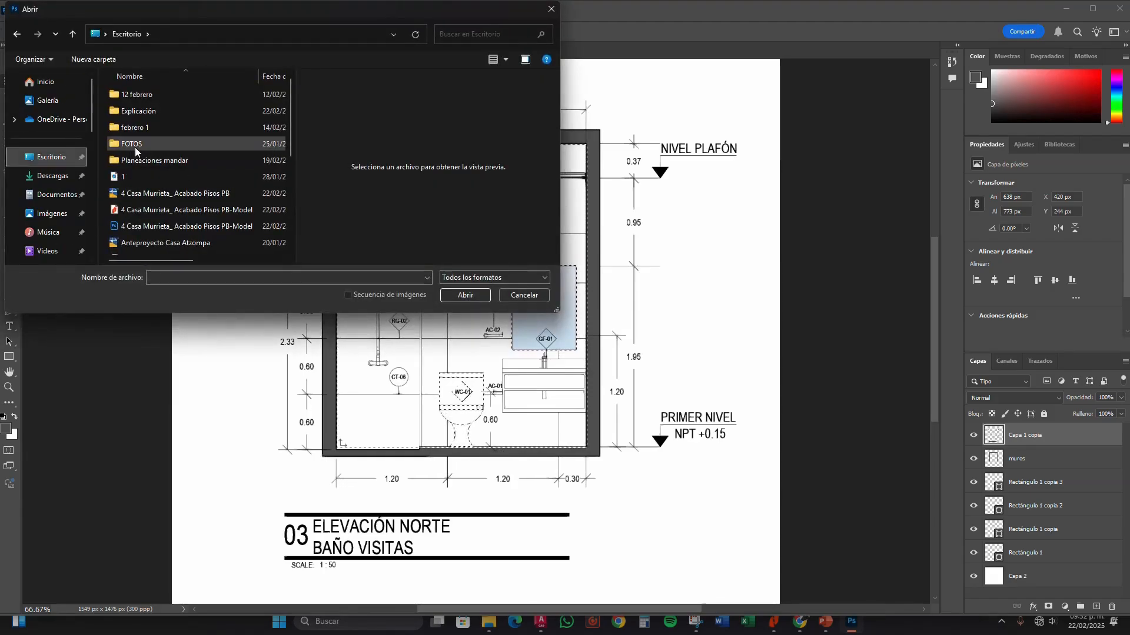
{"action": "double_click", "coordinate": [153, 109]}
{"action": "double_click", "coordinate": [139, 111]}
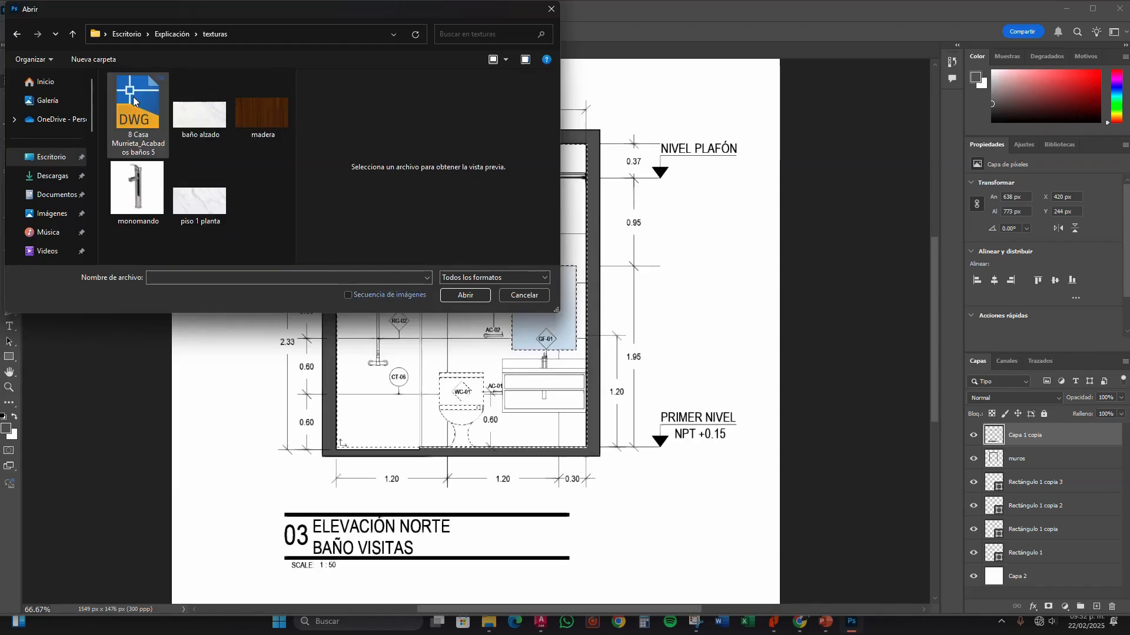
{"action": "left_click", "coordinate": [199, 115]}
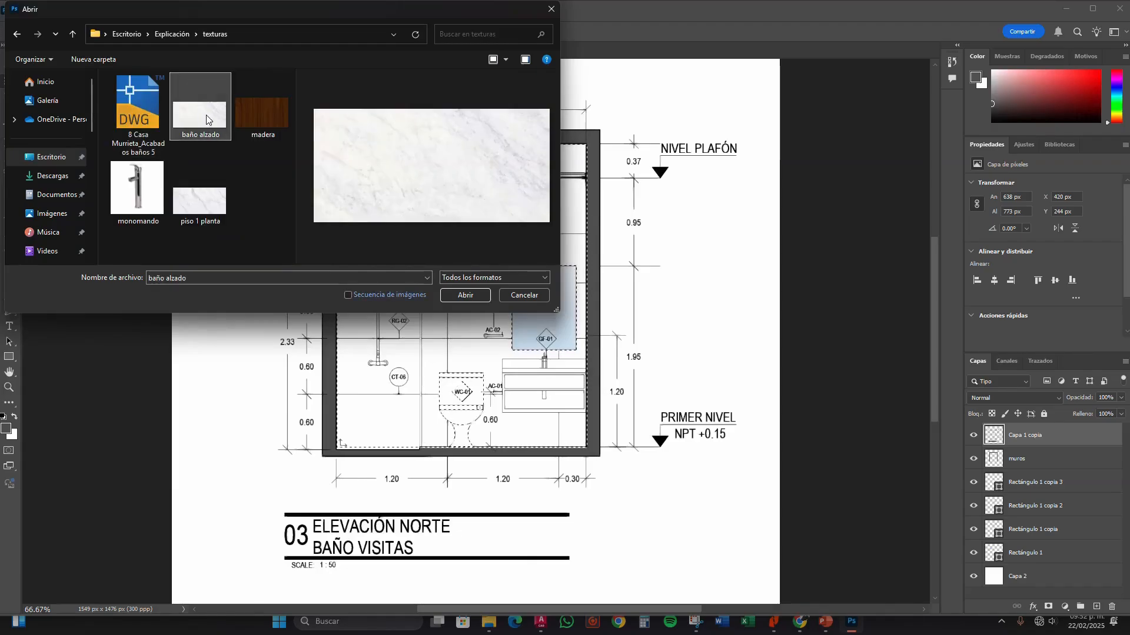
{"action": "left_click", "coordinate": [466, 295]}
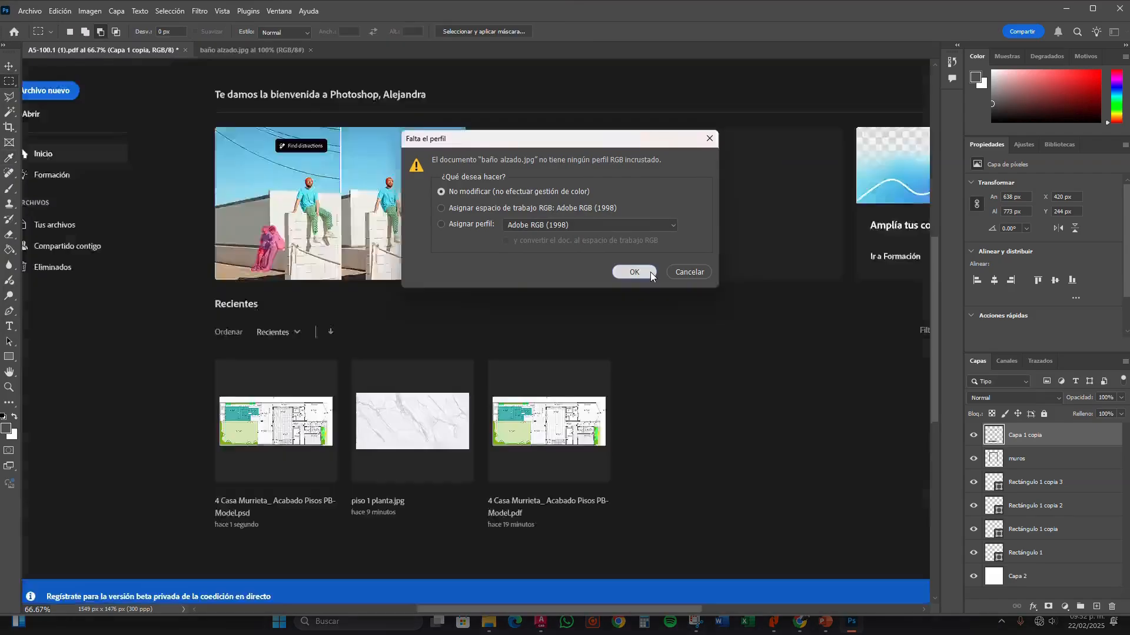
{"action": "left_click", "coordinate": [634, 272]}
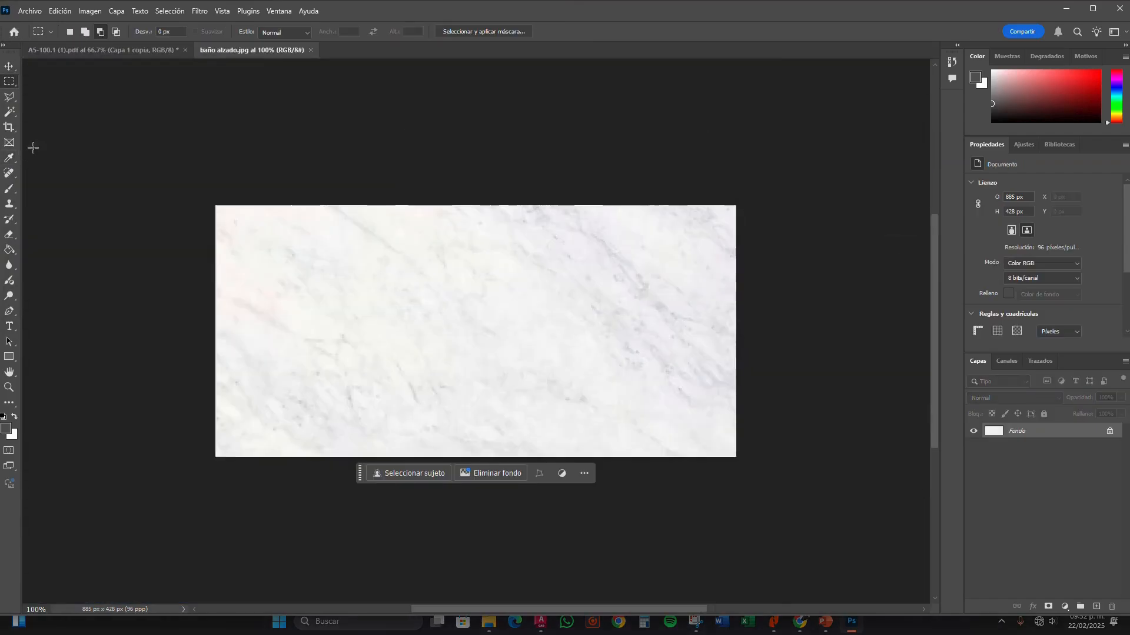
Select the whole marble texture and paste it inside the interior selection of the bathroom elevation.
{"action": "left_click", "coordinate": [85, 32]}
{"action": "left_click_drag", "start_coordinate": [184, 186], "coordinate": [765, 528]}
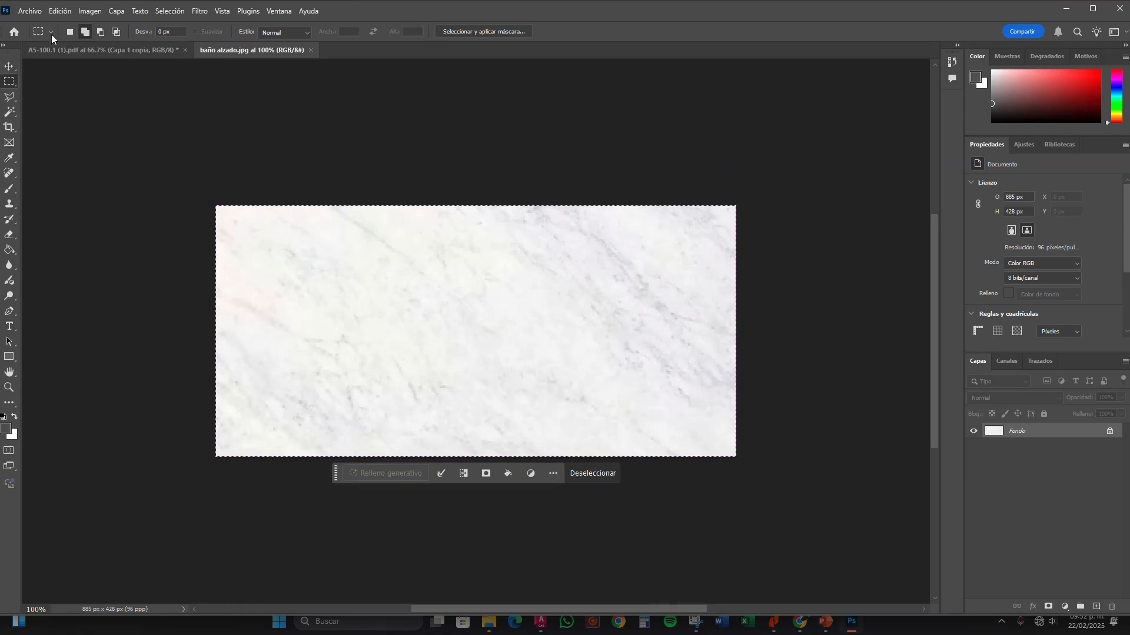
{"action": "left_click", "coordinate": [66, 49]}
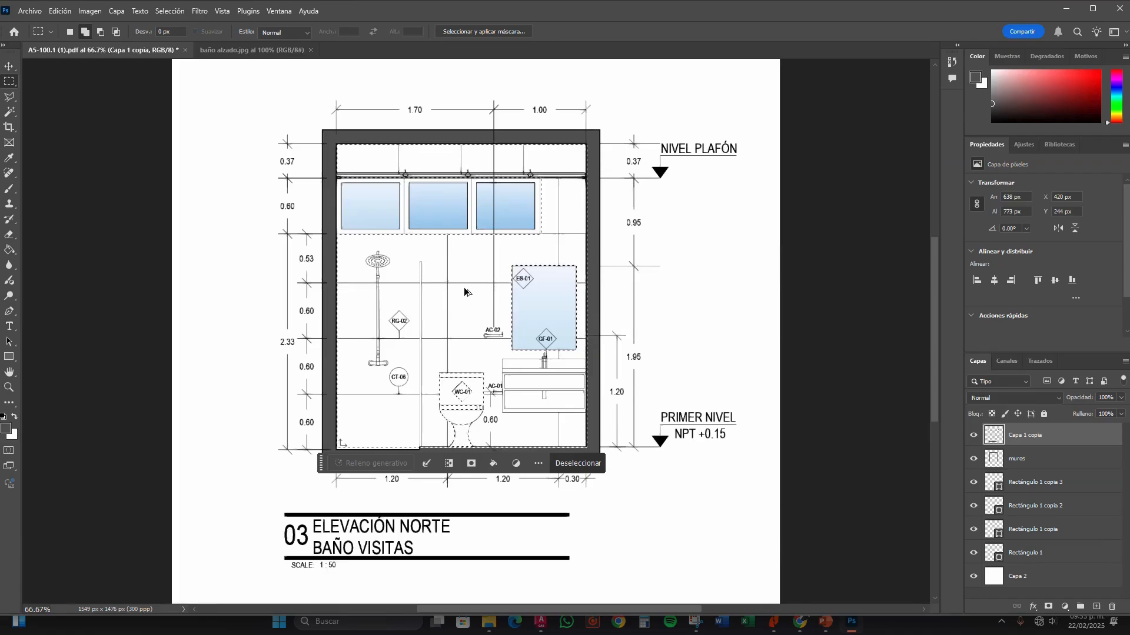
{"action": "key", "text": "ctrl+shift+alt+v"}
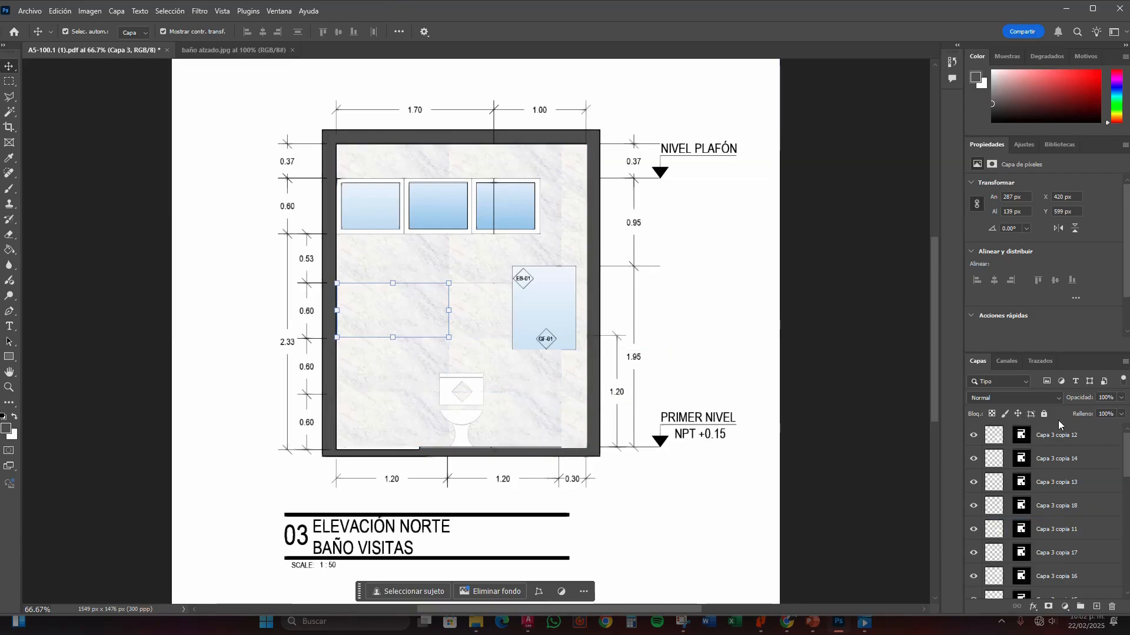
Select all the marble tile layers from Capa 3 copia 12 down to Capa 3 and merge them into one layer.
{"action": "left_click", "coordinate": [1085, 440]}
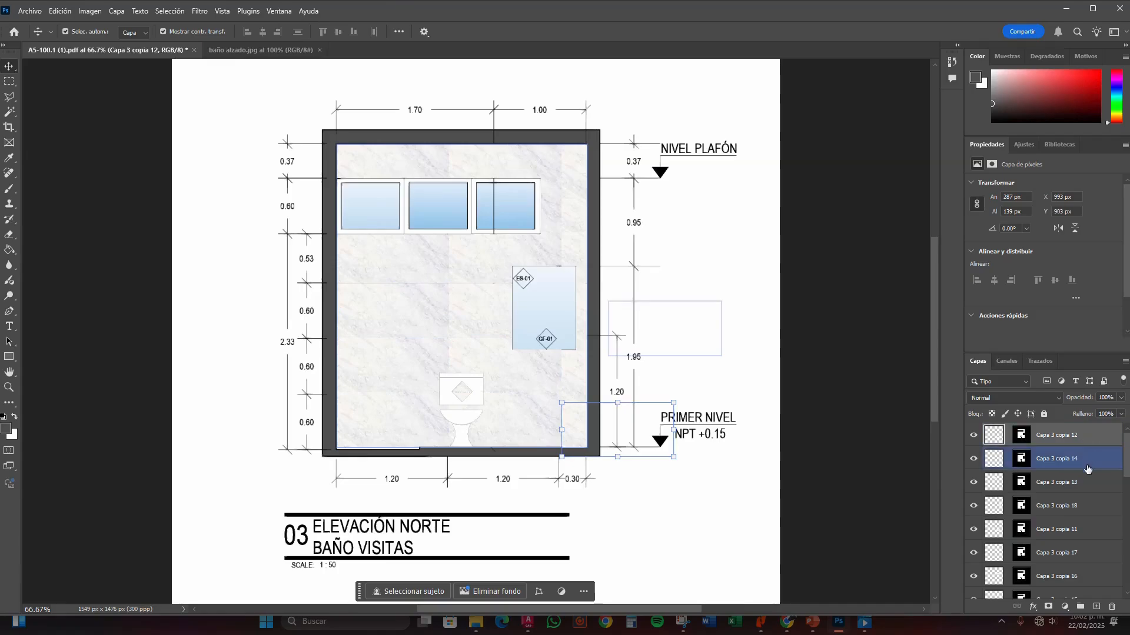
{"action": "scroll", "coordinate": [1092, 459], "scroll_direction": "down", "scroll_amount": 3}
{"action": "scroll", "coordinate": [1089, 470], "scroll_direction": "down", "scroll_amount": 5}
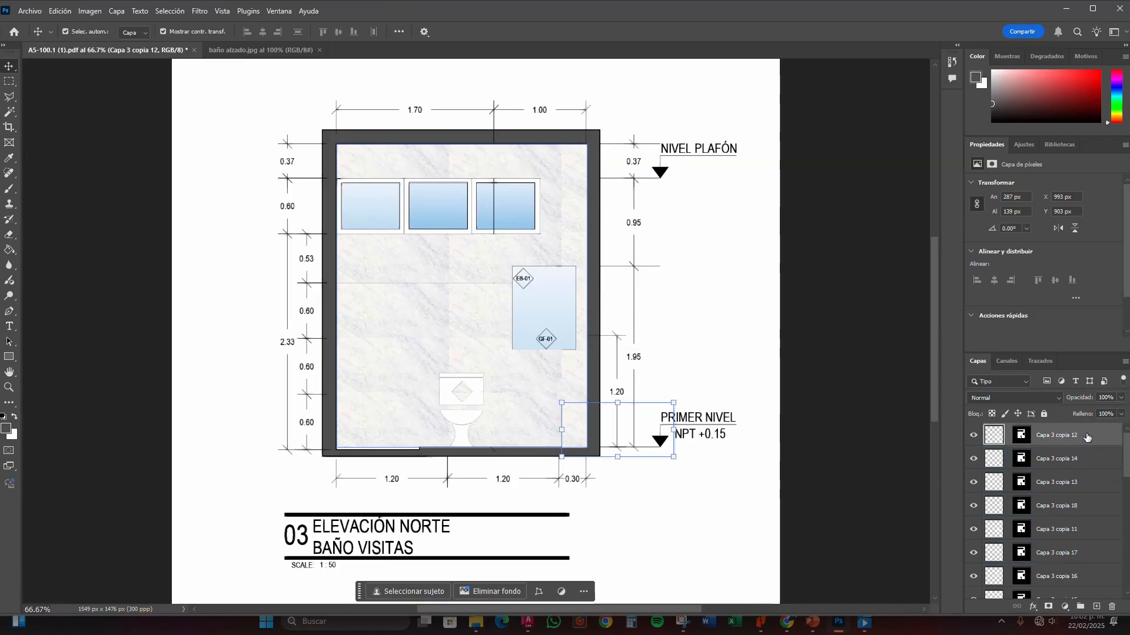
{"action": "scroll", "coordinate": [1075, 467], "scroll_direction": "down", "scroll_amount": 8}
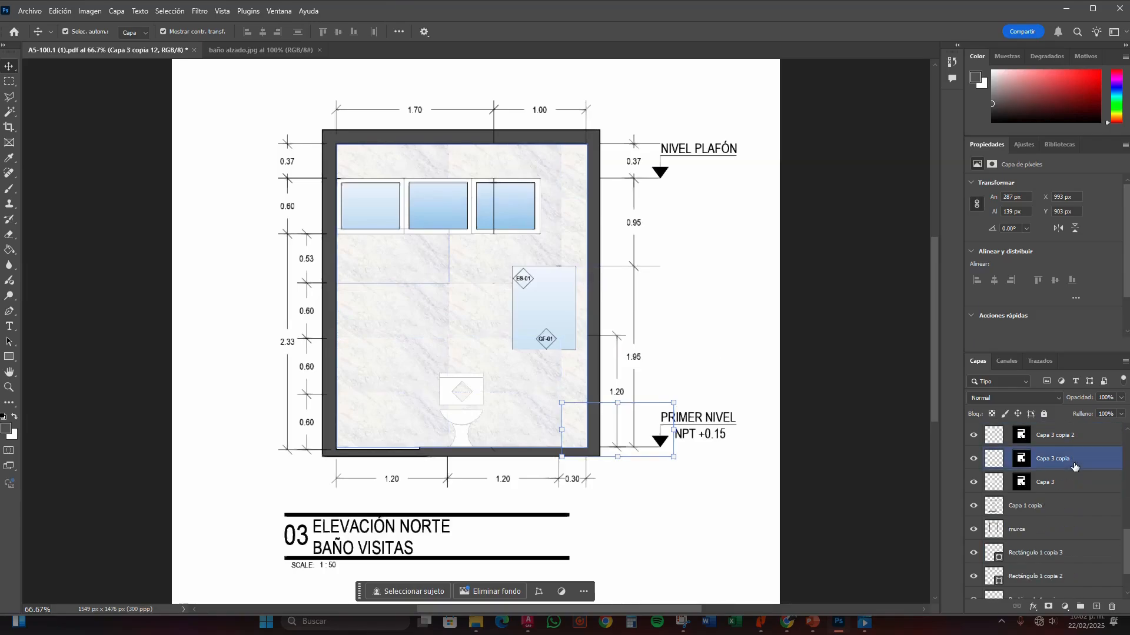
{"action": "left_click", "coordinate": [1070, 485]}
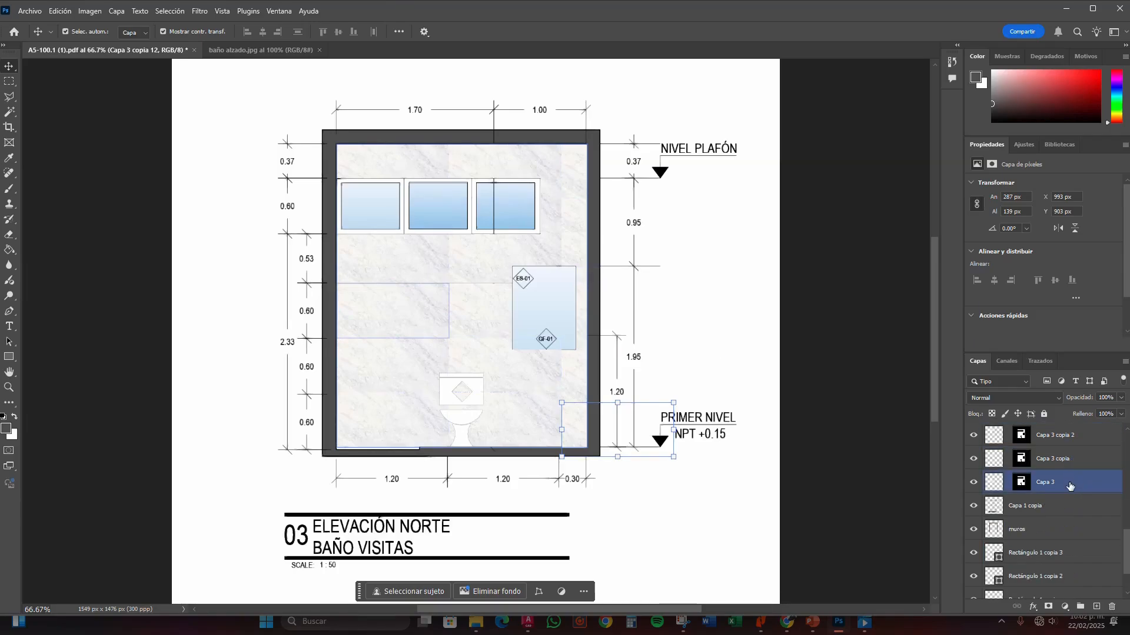
{"action": "left_click", "coordinate": [1070, 485], "text": "shift"}
{"action": "scroll", "coordinate": [1069, 485], "scroll_direction": "up", "scroll_amount": 13}
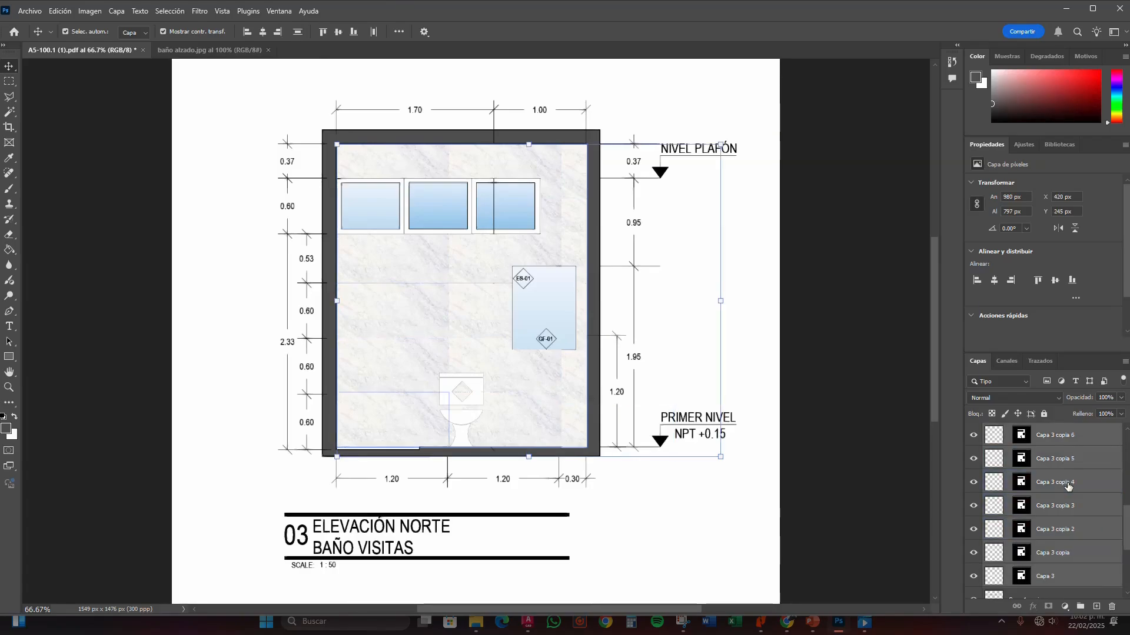
{"action": "scroll", "coordinate": [1068, 486], "scroll_direction": "up", "scroll_amount": 3}
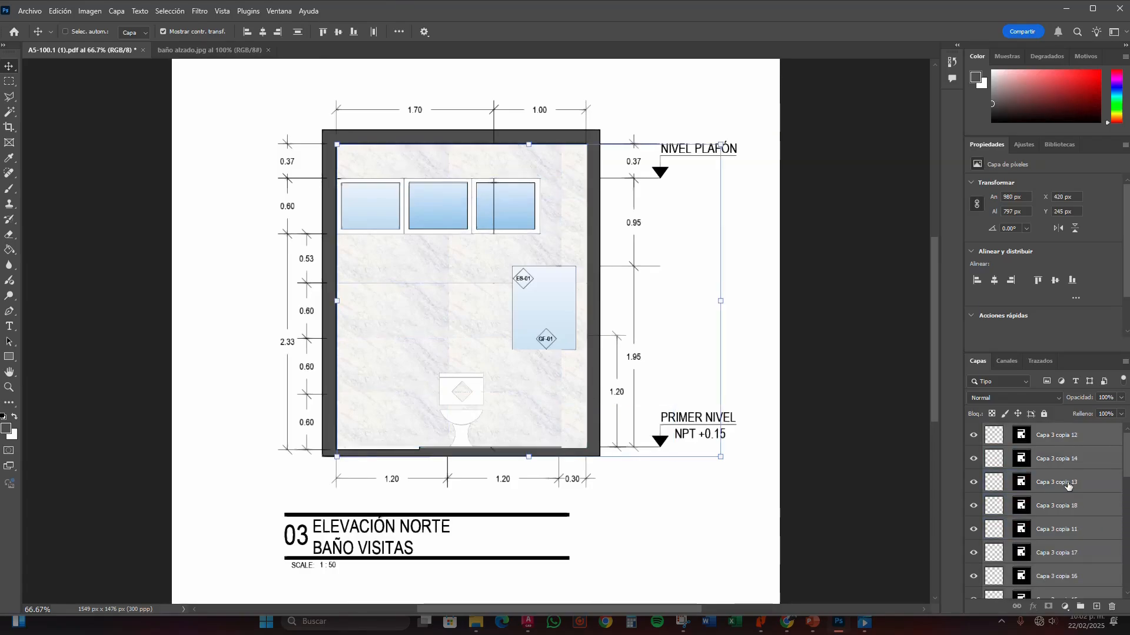
{"action": "key", "text": "ctrl+e"}
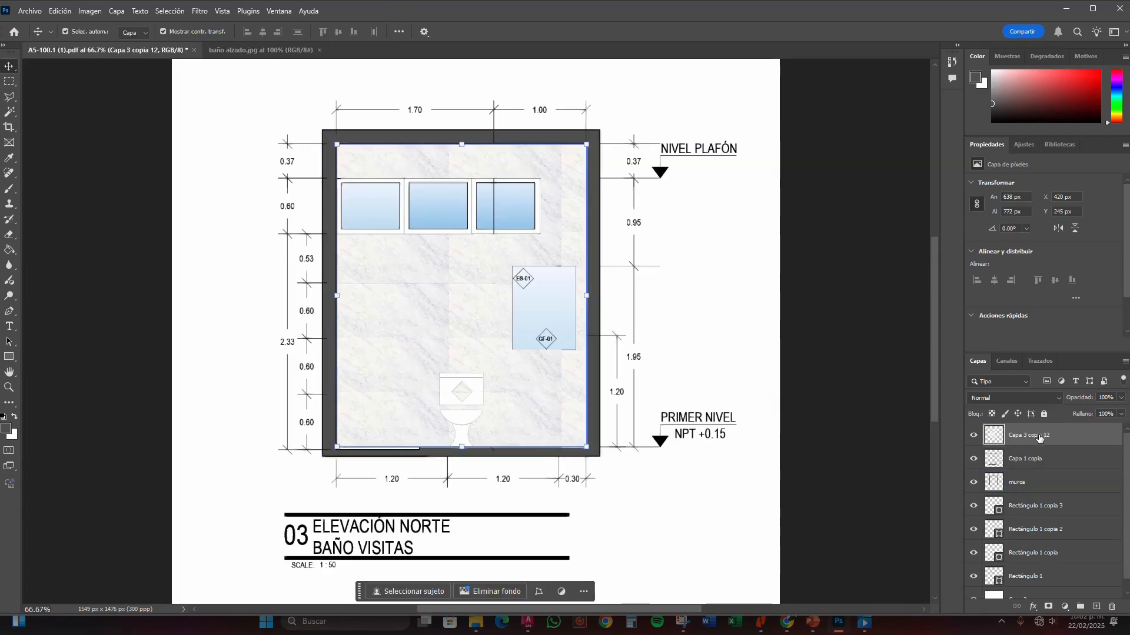
Toggle the merged marble layer's visibility to check it and move the layer below the linework layer Capa 1 copia.
{"action": "left_click", "coordinate": [974, 437]}
{"action": "left_click", "coordinate": [973, 438]}
{"action": "left_click", "coordinate": [973, 438]}
{"action": "left_click", "coordinate": [973, 439]}
{"action": "left_click_drag", "start_coordinate": [1042, 440], "coordinate": [1040, 471]}
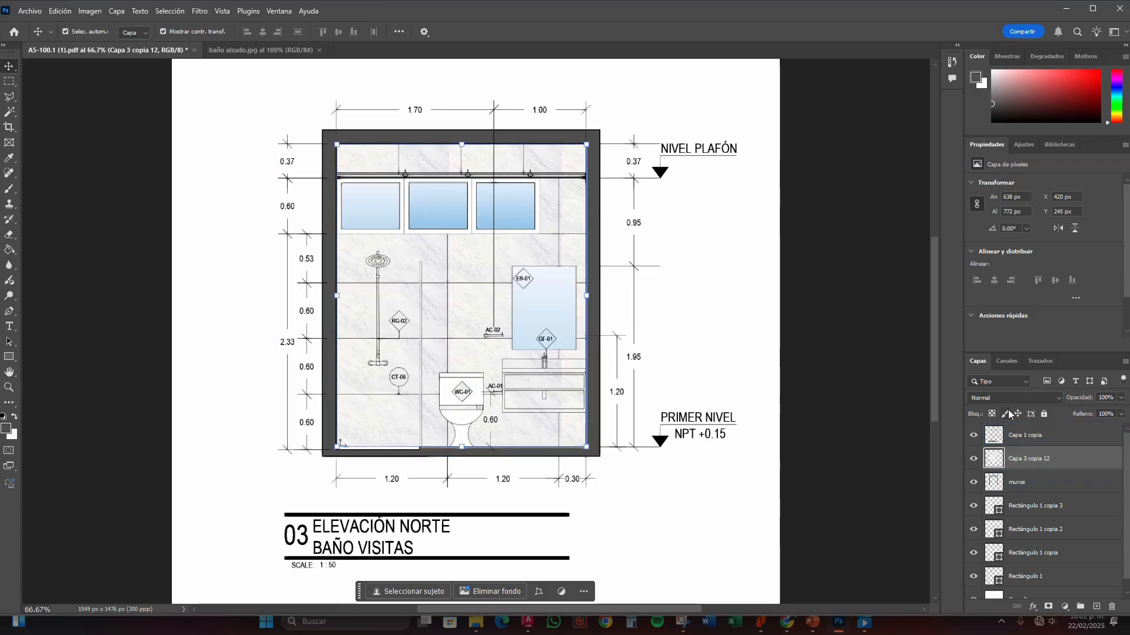
Select the washbasin cabinet with a rectangular marquee on the marble layer, clear the marble there and deselect.
{"action": "left_click", "coordinate": [10, 83]}
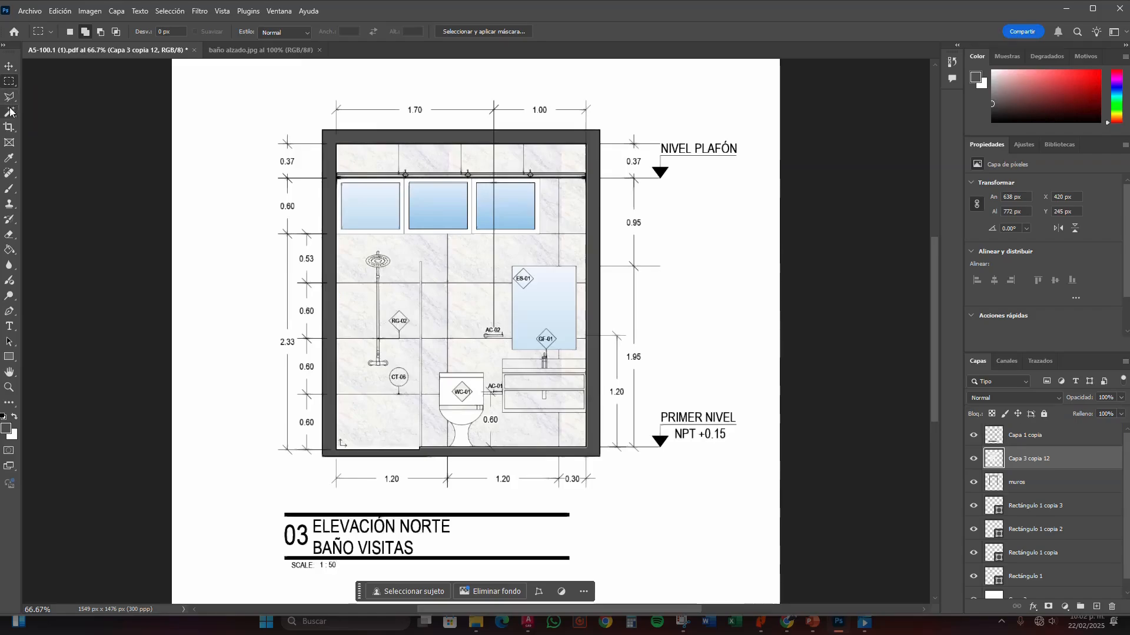
{"action": "left_click", "coordinate": [8, 100]}
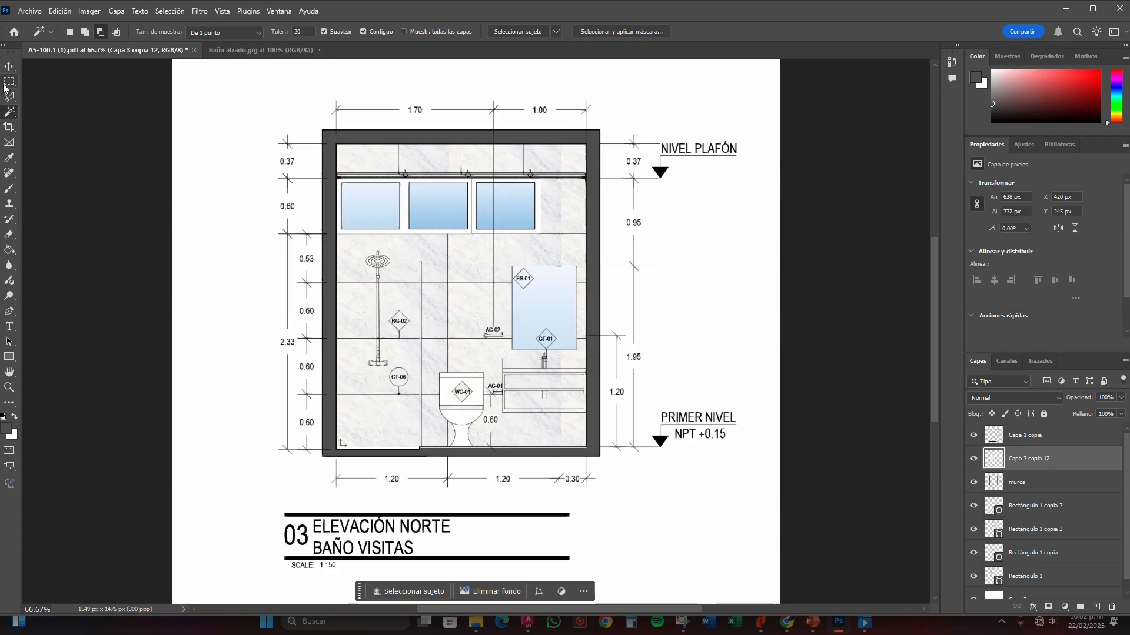
{"action": "left_click", "coordinate": [5, 85]}
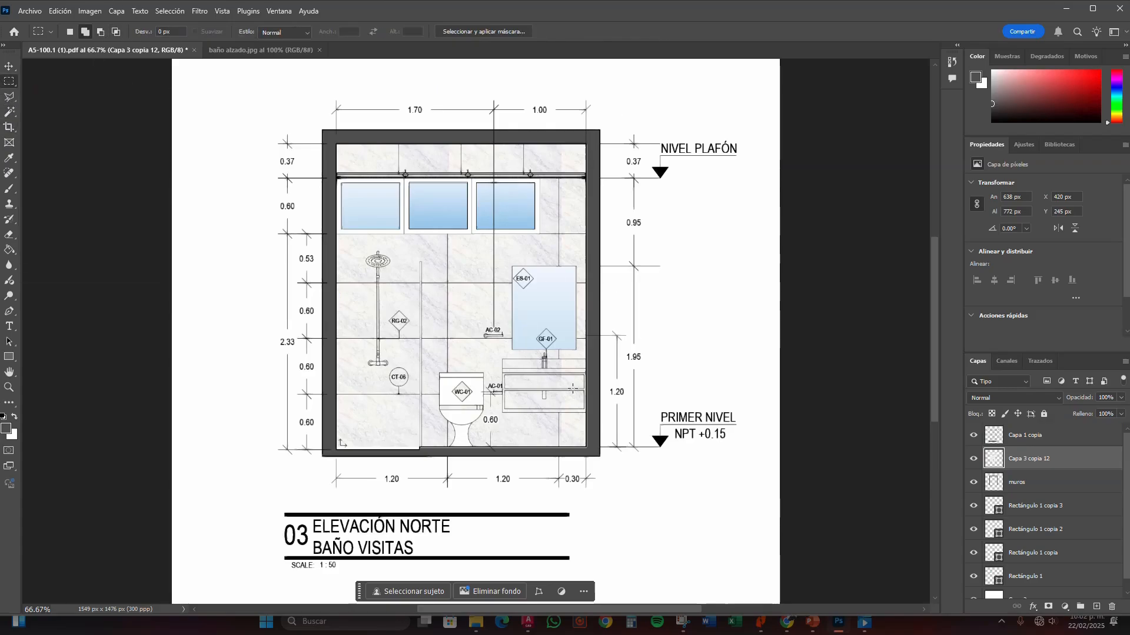
{"action": "left_click_drag", "start_coordinate": [584, 414], "coordinate": [502, 359]}
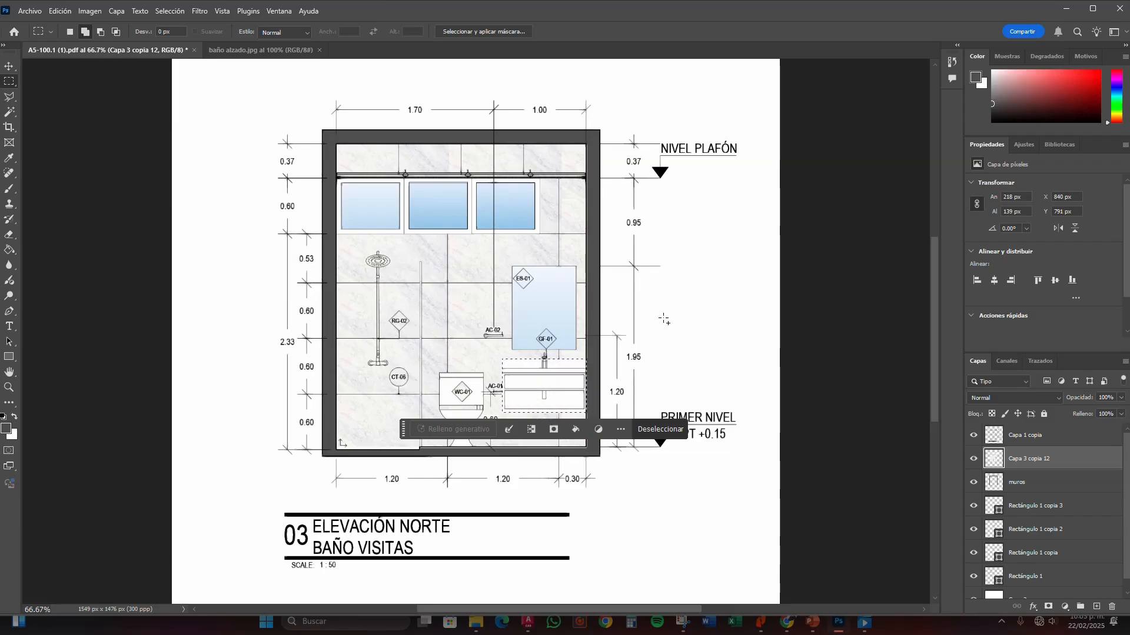
{"action": "key", "text": "ctrl+d"}
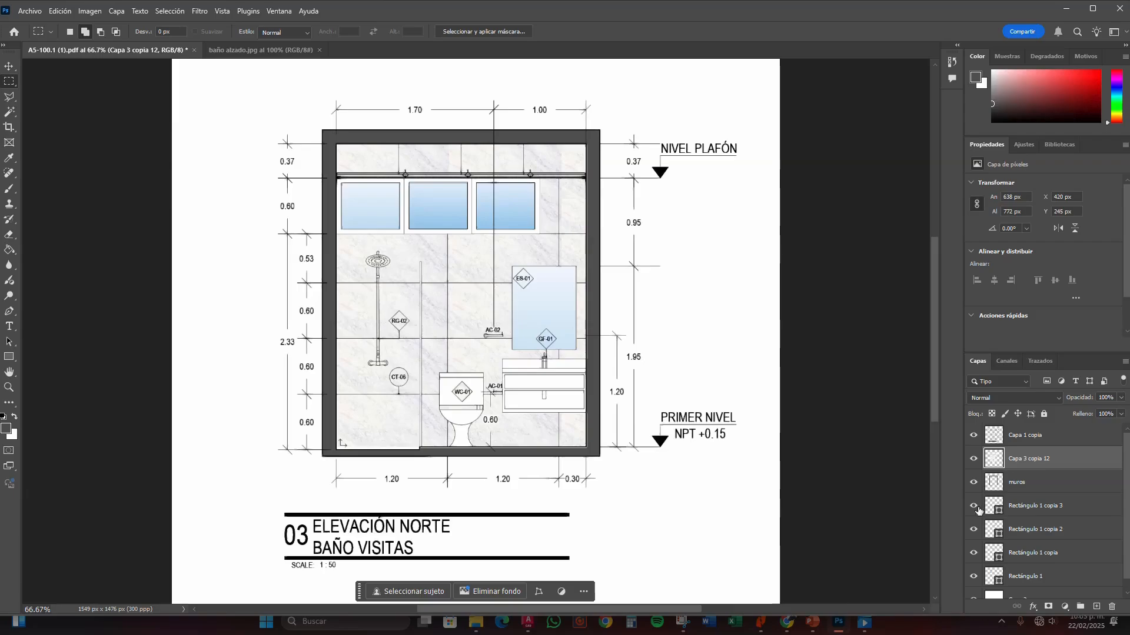
On layer Capa 1 copia, select the window band, about 521 by 143 px, and subtract the three glass panes to leave the frames.
{"action": "left_click", "coordinate": [669, 335], "text": "ctrl"}
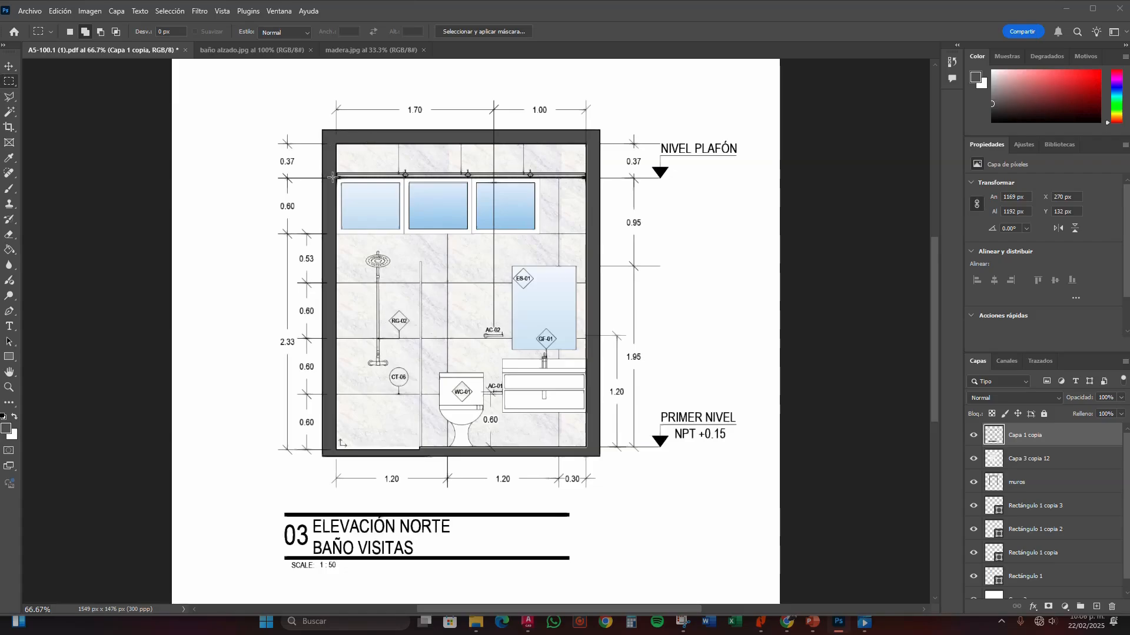
{"action": "left_click", "coordinate": [6, 85]}
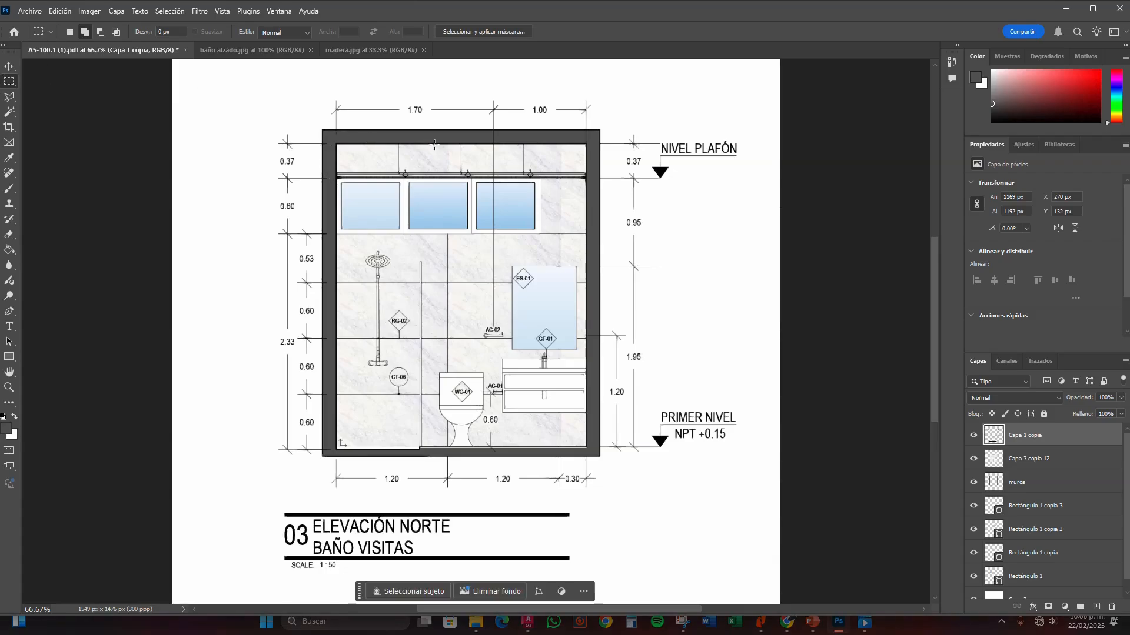
{"action": "left_click_drag", "start_coordinate": [336, 178], "coordinate": [392, 218]}
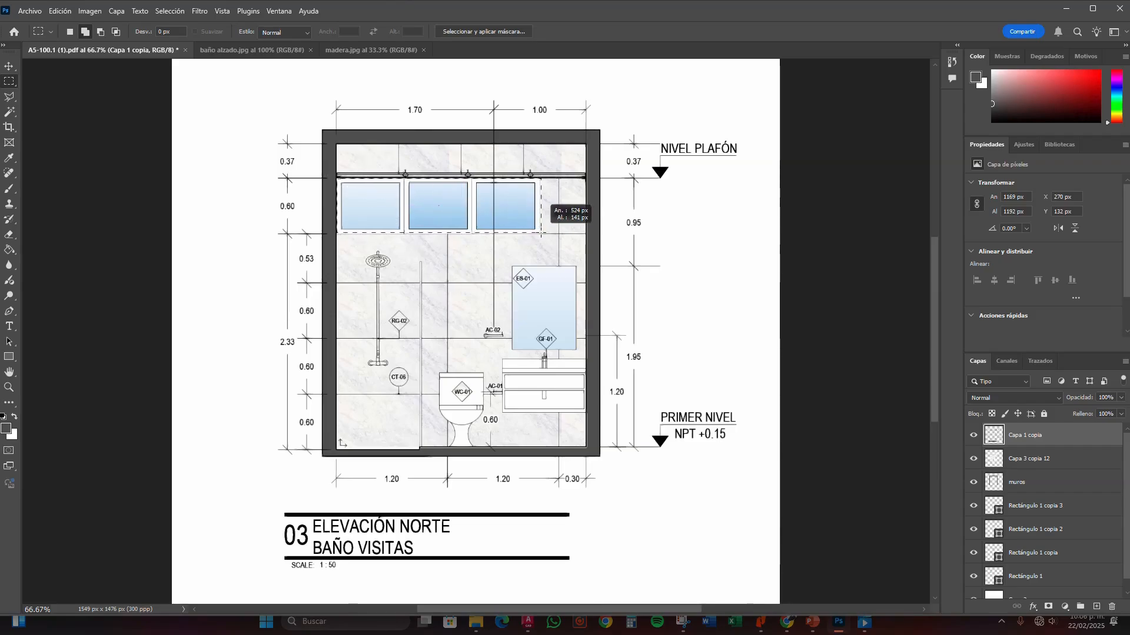
{"action": "left_click_drag", "start_coordinate": [540, 234], "coordinate": [541, 234]}
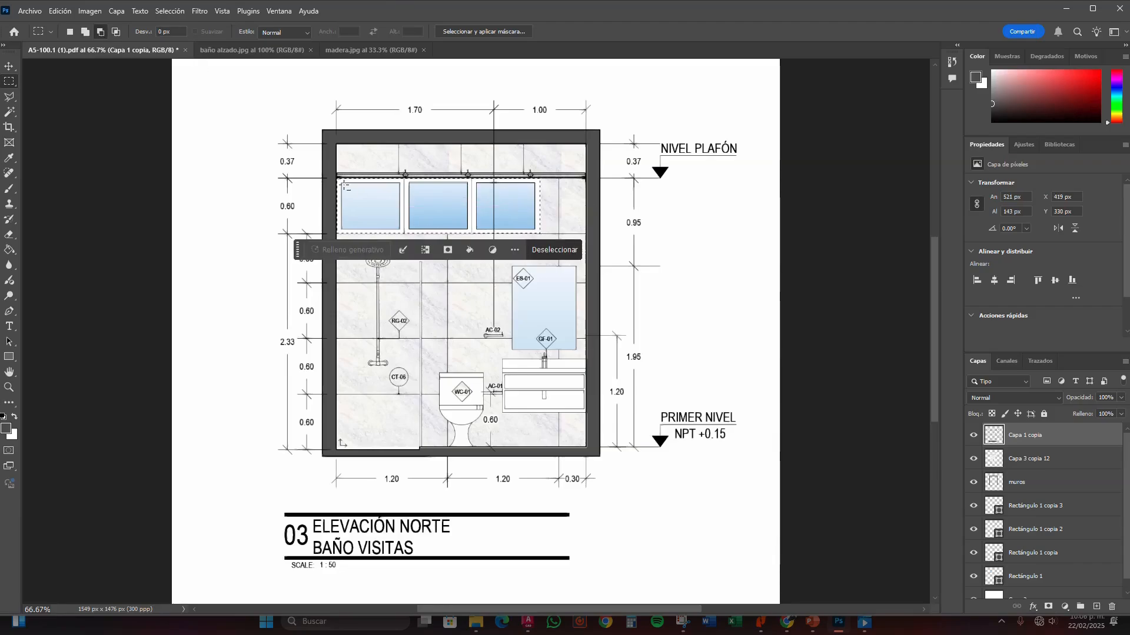
{"action": "left_click_drag", "start_coordinate": [402, 229], "coordinate": [402, 229]}
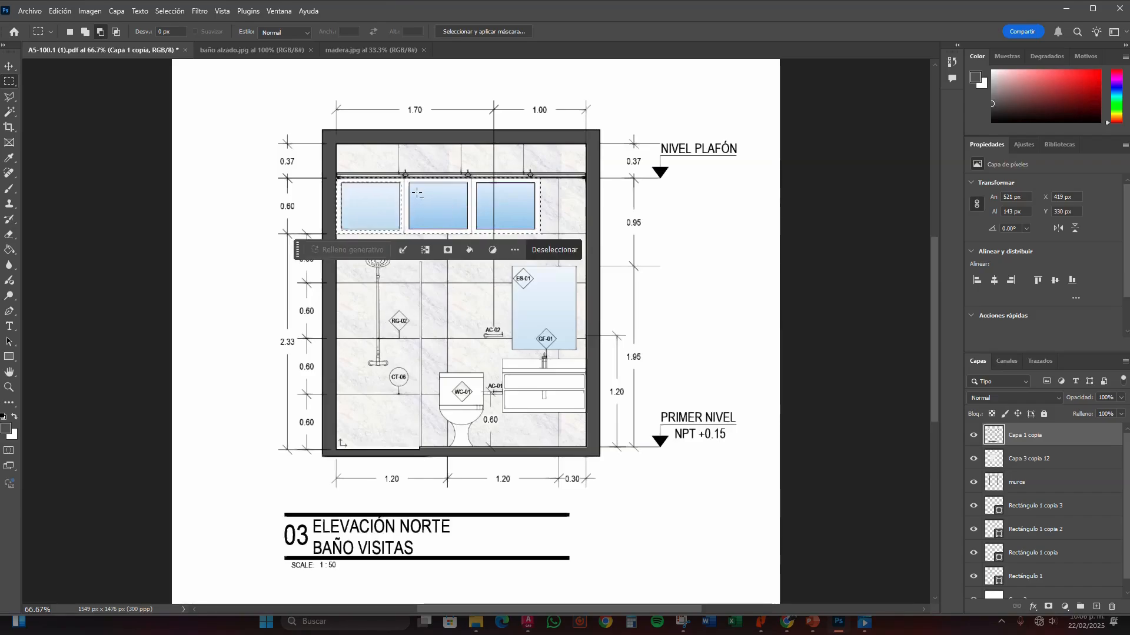
{"action": "left_click_drag", "start_coordinate": [412, 186], "coordinate": [538, 232]}
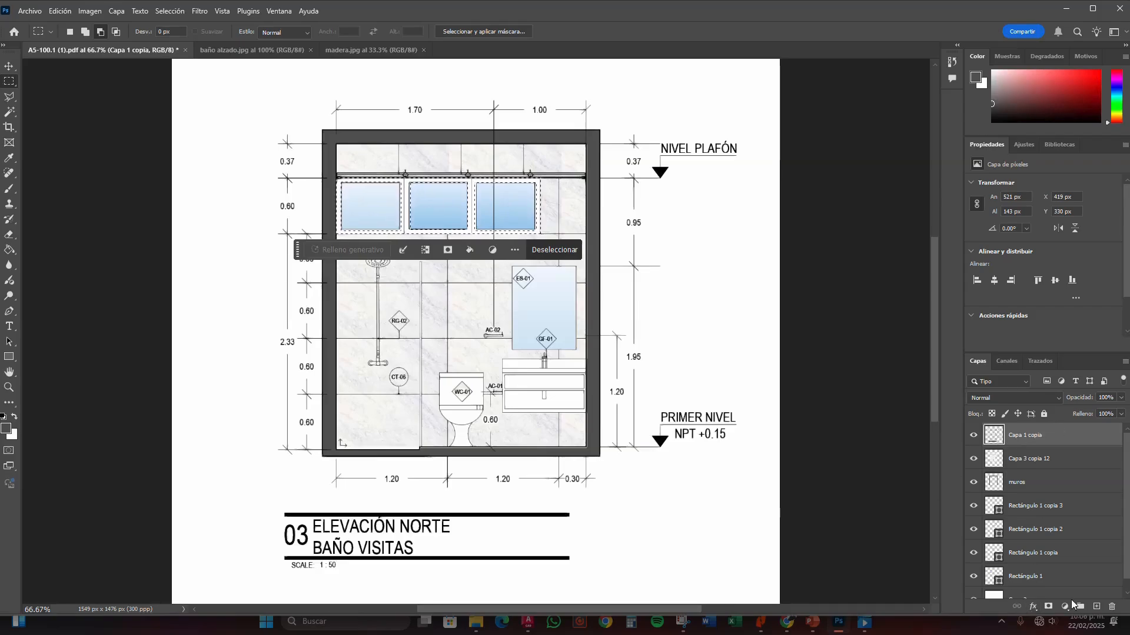
Fill the window frame selection with black on a new layer, lower that layer's opacity to 50% and deselect.
{"action": "left_click", "coordinate": [1096, 608]}
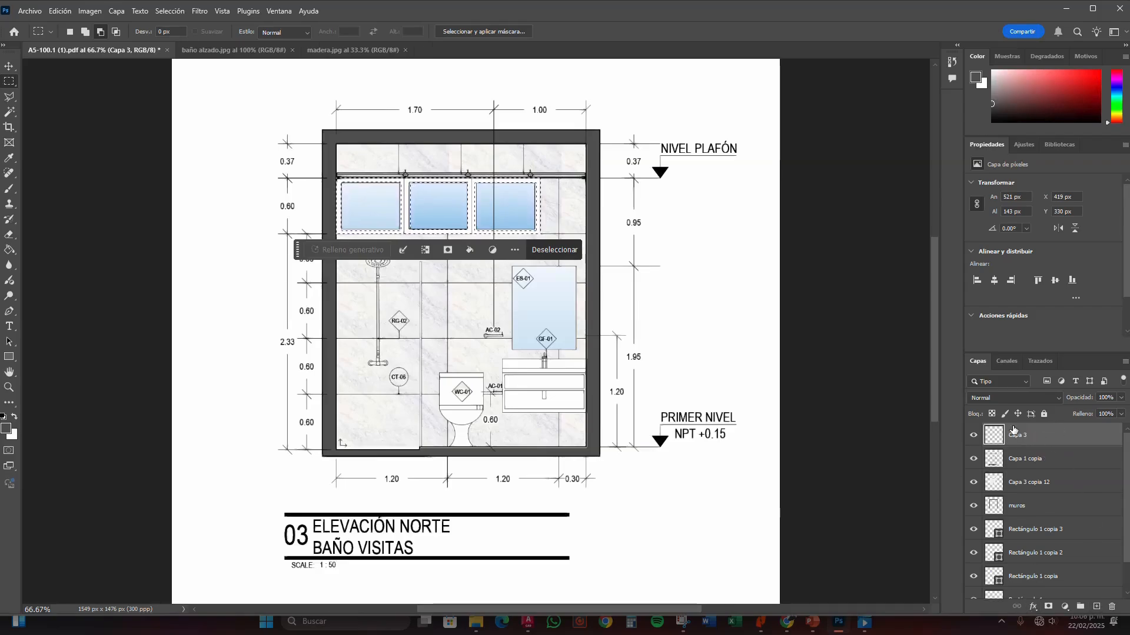
{"action": "left_click", "coordinate": [4, 416]}
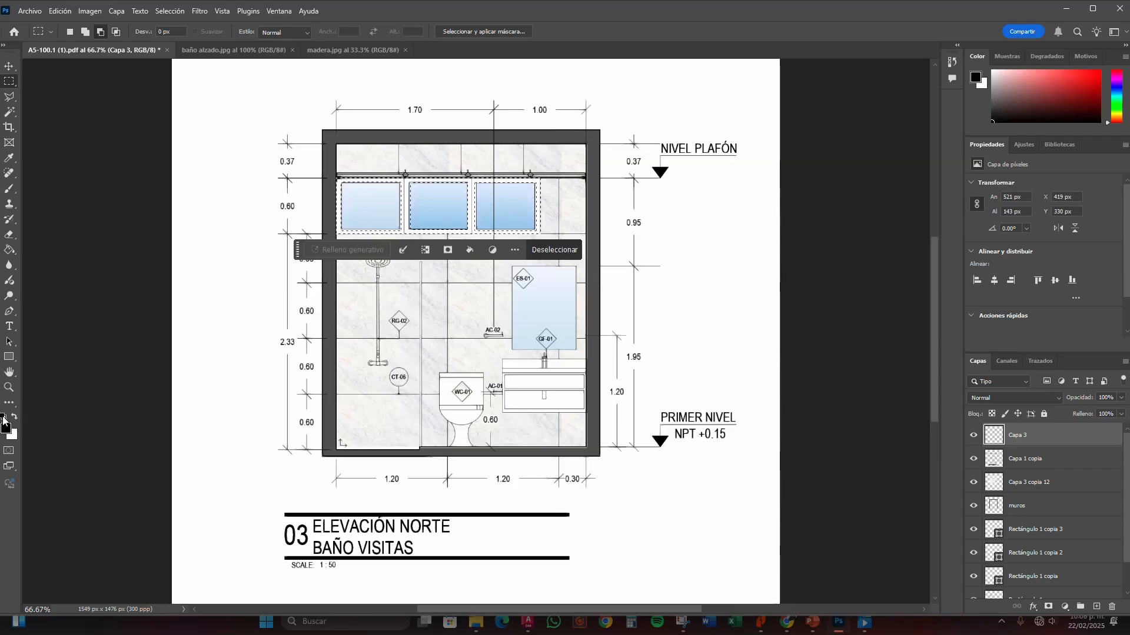
{"action": "left_click", "coordinate": [9, 249]}
{"action": "left_click", "coordinate": [415, 234]}
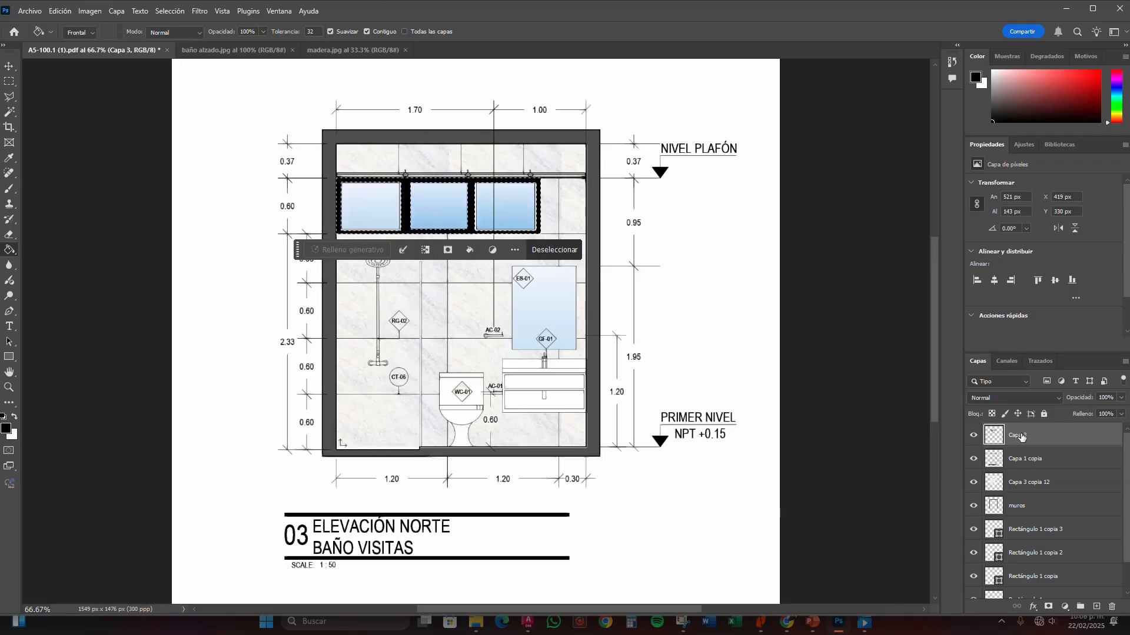
{"action": "left_click", "coordinate": [1121, 414]}
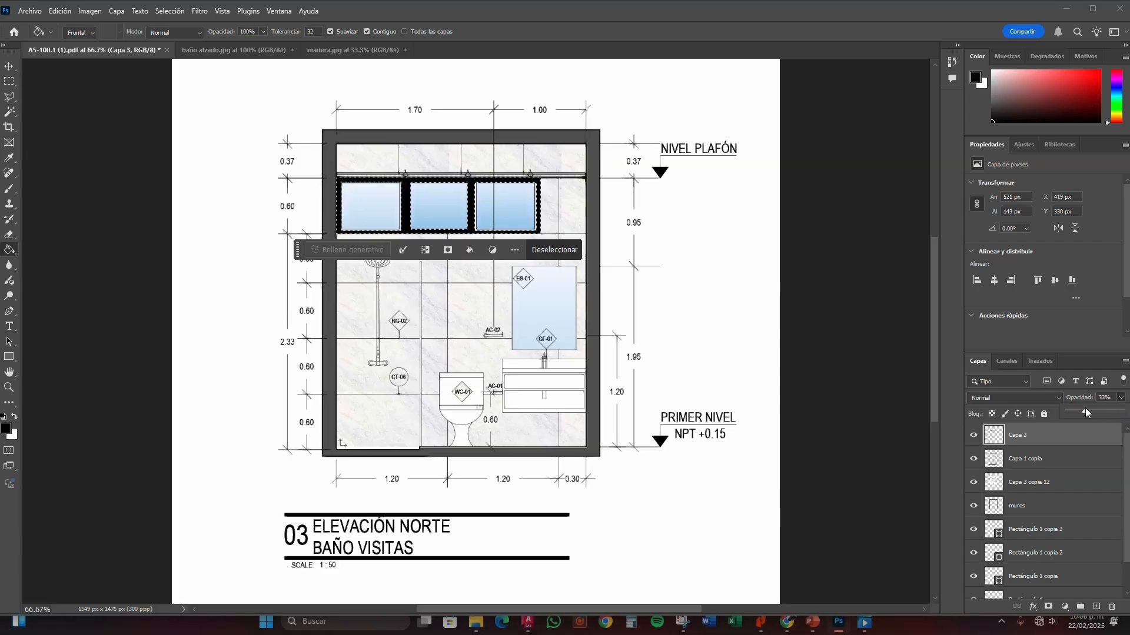
{"action": "left_click_drag", "start_coordinate": [1085, 408], "coordinate": [1101, 406]}
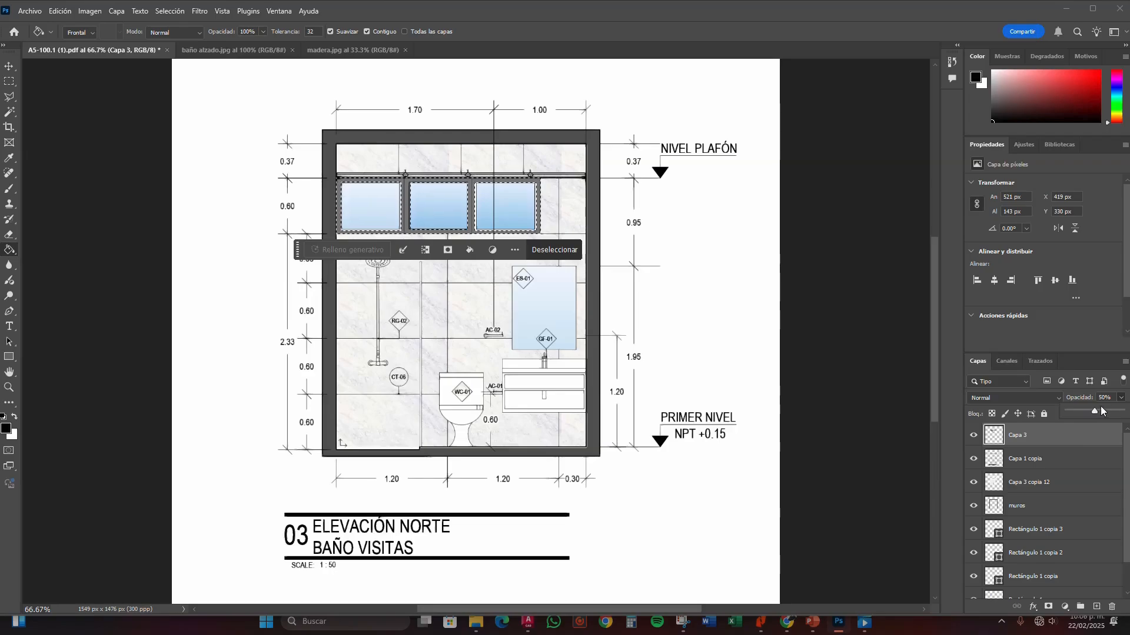
{"action": "key", "text": "ctrl+d"}
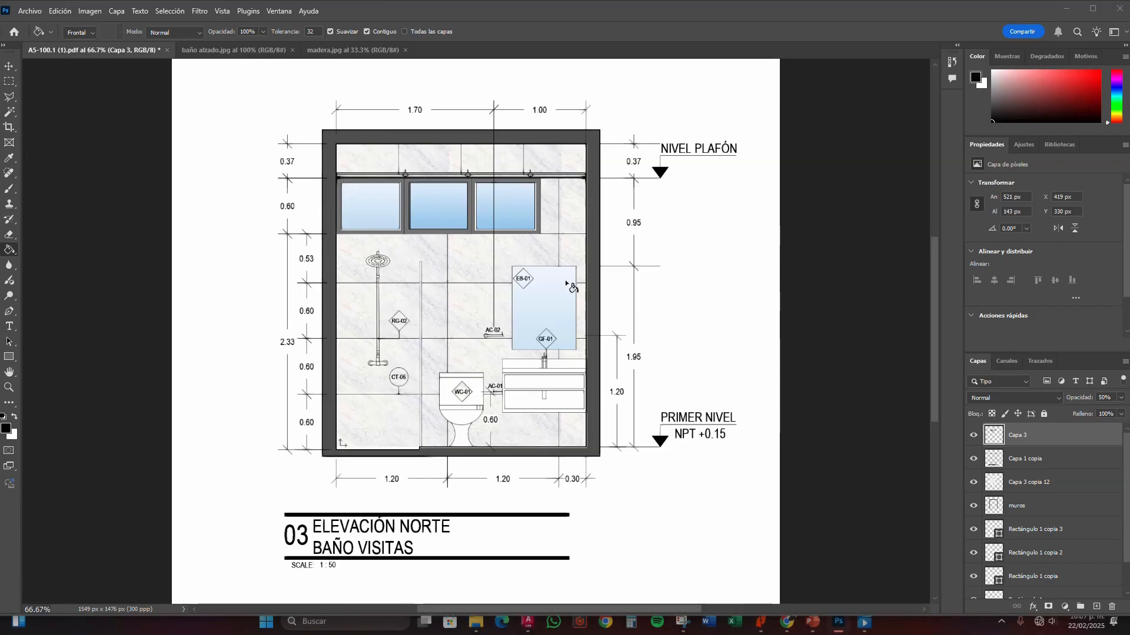
Select the shower screen with a rectangular marquee, about 10 by 476 px, and add a new layer for it.
{"action": "left_click", "coordinate": [10, 85]}
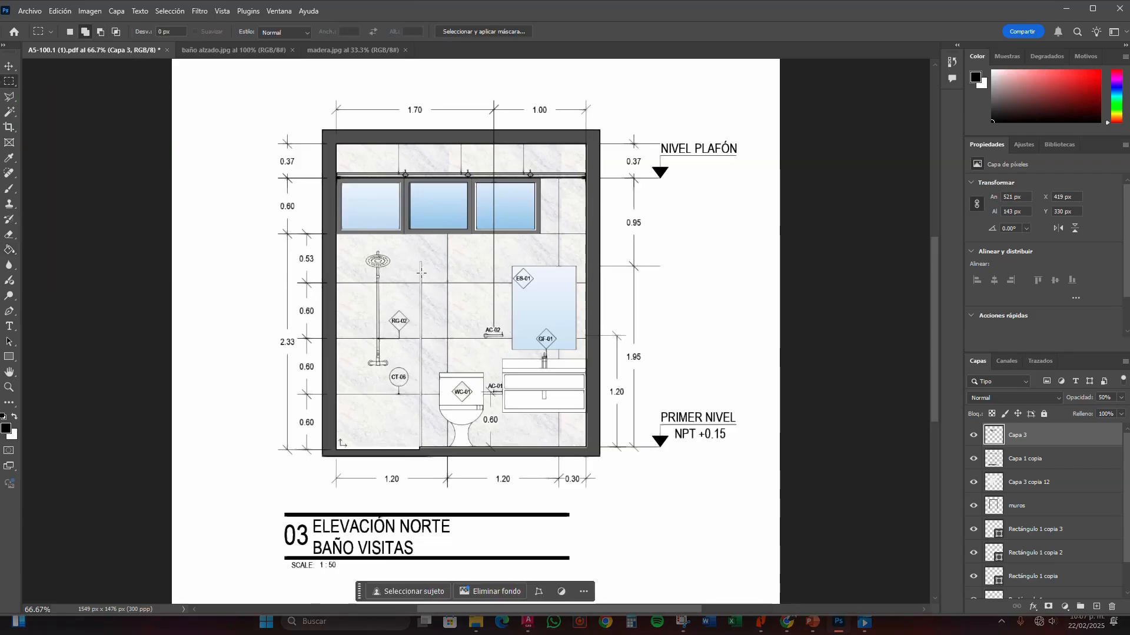
{"action": "left_click_drag", "start_coordinate": [420, 263], "coordinate": [422, 449]}
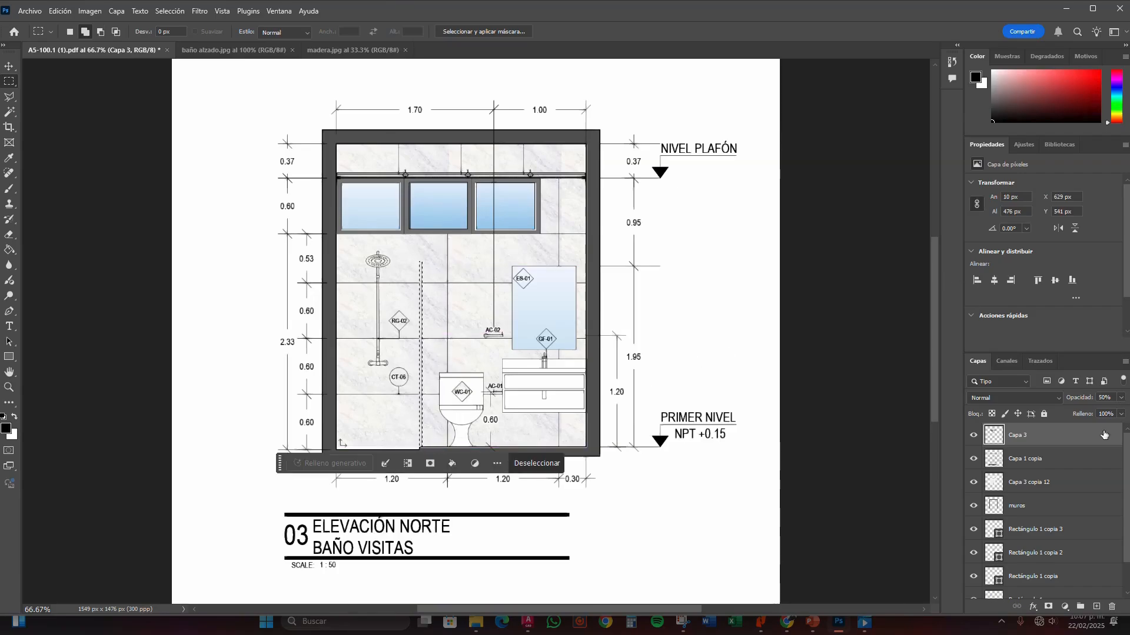
{"action": "left_click", "coordinate": [1096, 606]}
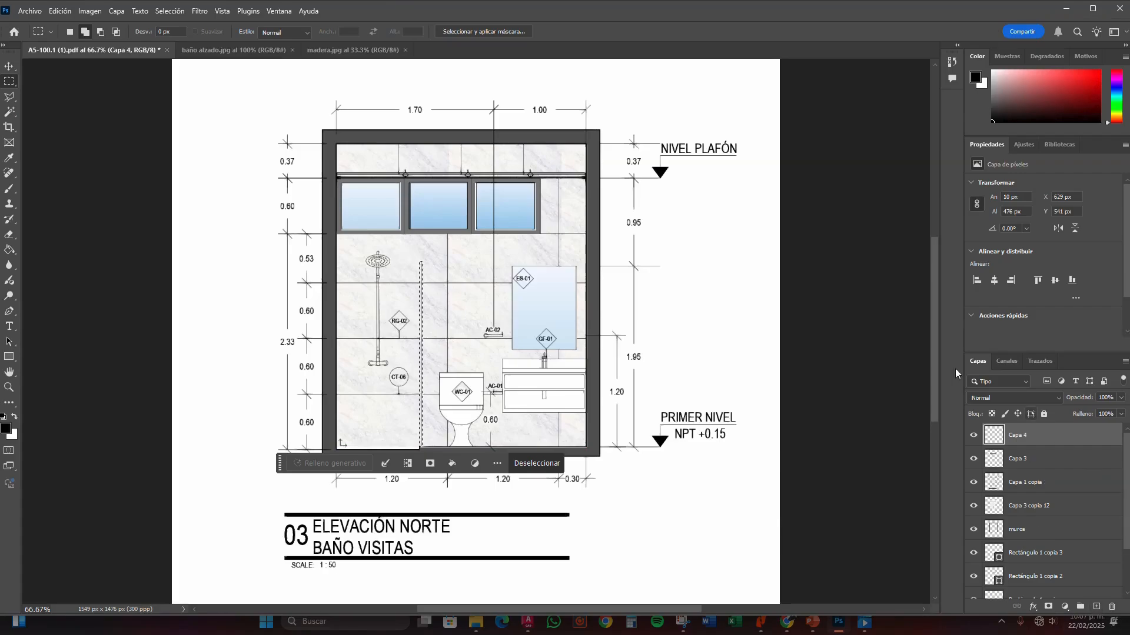
Set the foreground colour to cyan #6fd4e6, fill the shower screen selection with it and deselect.
{"action": "left_click", "coordinate": [6, 429]}
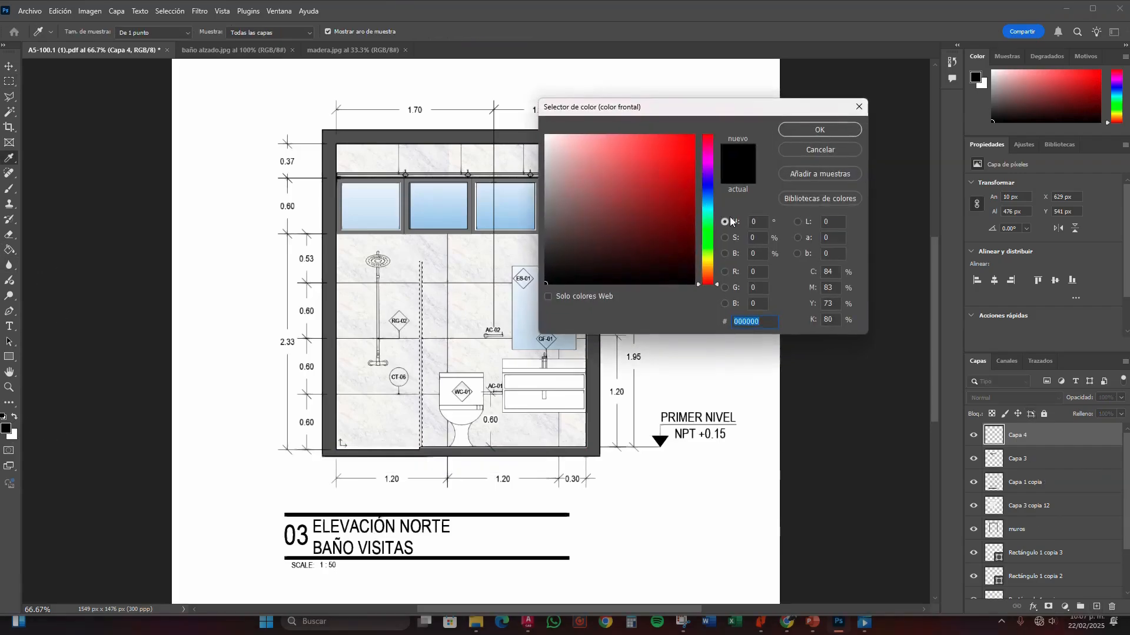
{"action": "left_click", "coordinate": [704, 206]}
{"action": "left_click", "coordinate": [622, 149]}
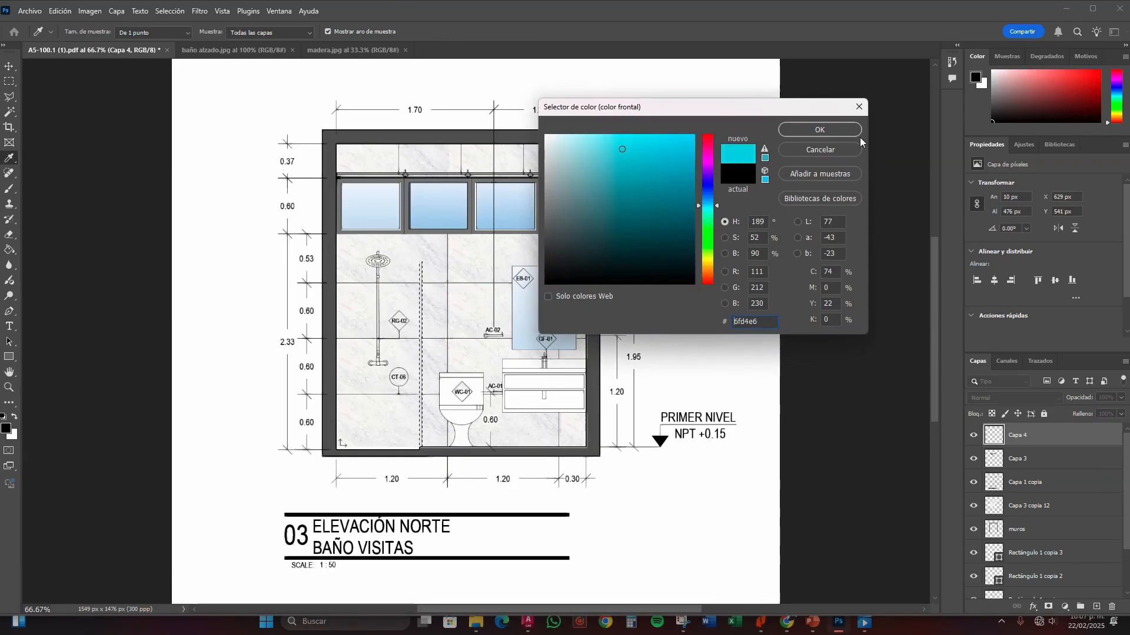
{"action": "left_click", "coordinate": [825, 129]}
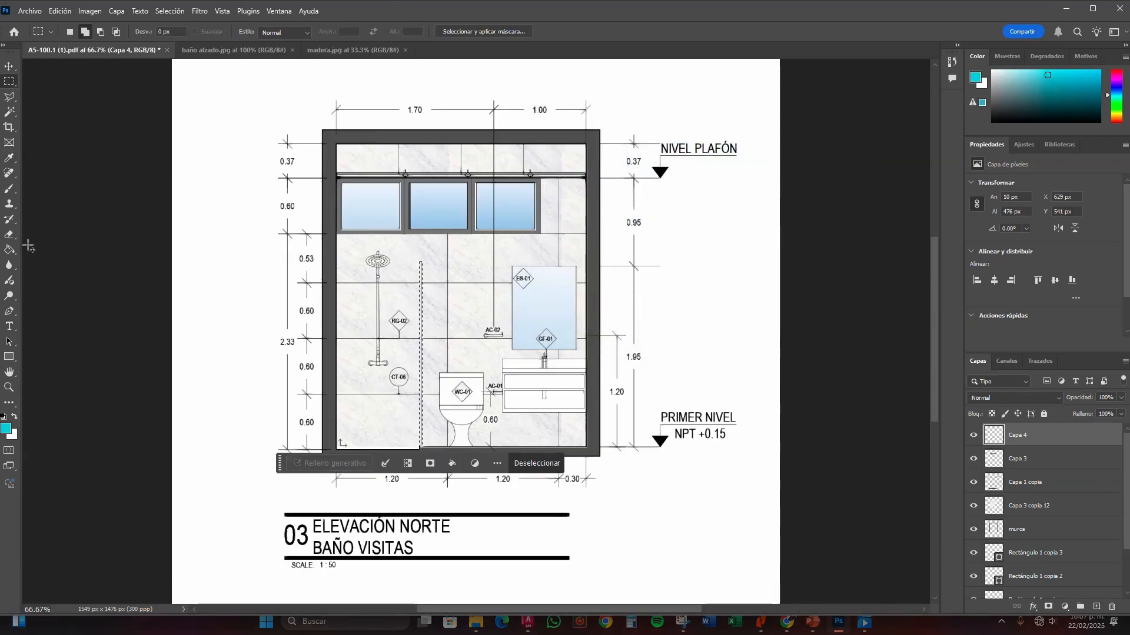
{"action": "left_click", "coordinate": [9, 250]}
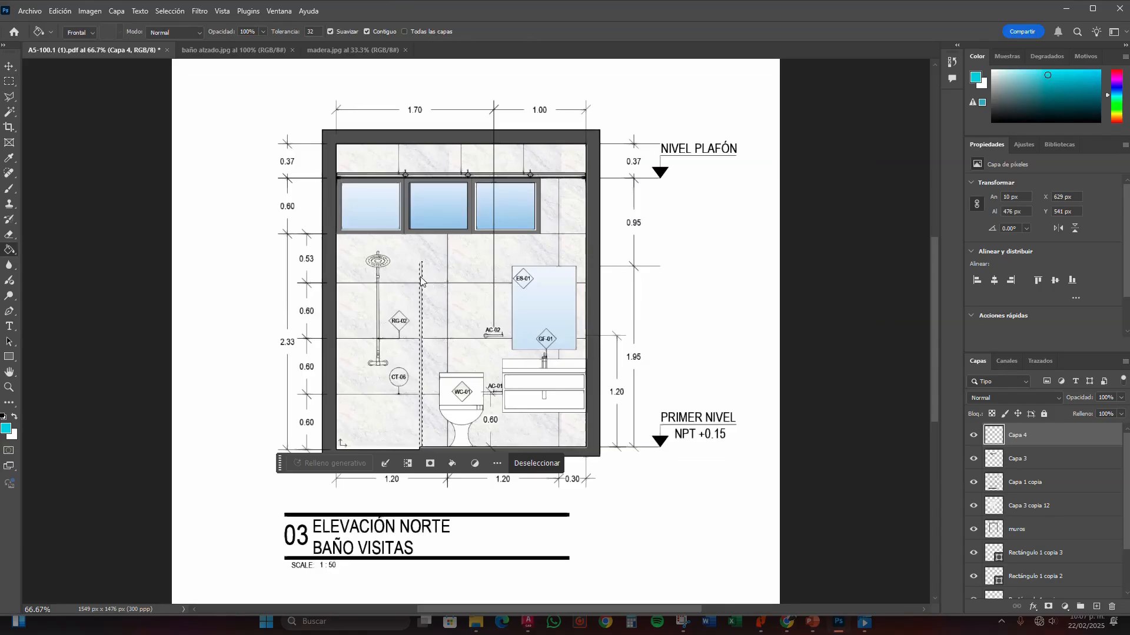
{"action": "left_click", "coordinate": [421, 279]}
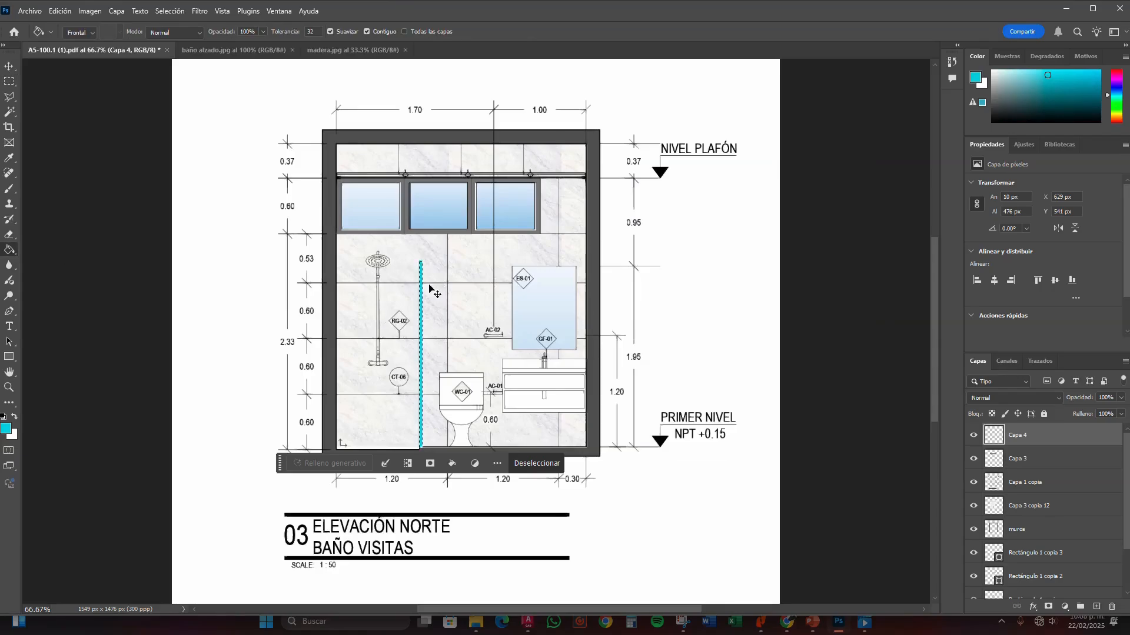
{"action": "key", "text": "ctrl+d"}
Lower the opacity of the cyan shower screen layer Capa 4 to 49% and deselect the layer.
{"action": "left_click", "coordinate": [1121, 399]}
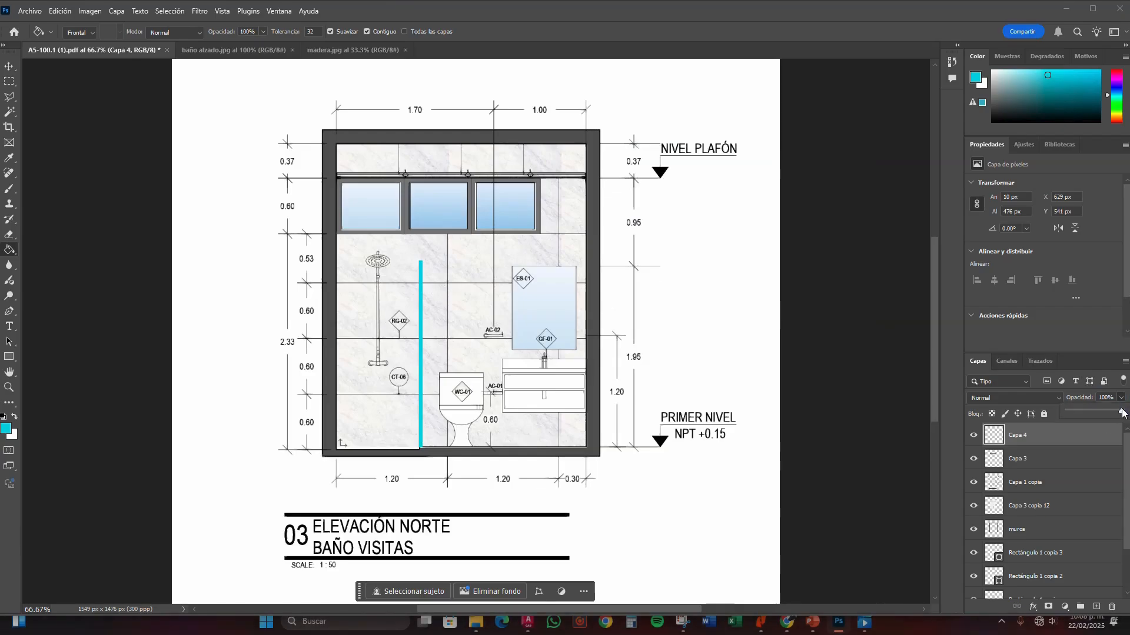
{"action": "left_click_drag", "start_coordinate": [1118, 403], "coordinate": [1097, 411]}
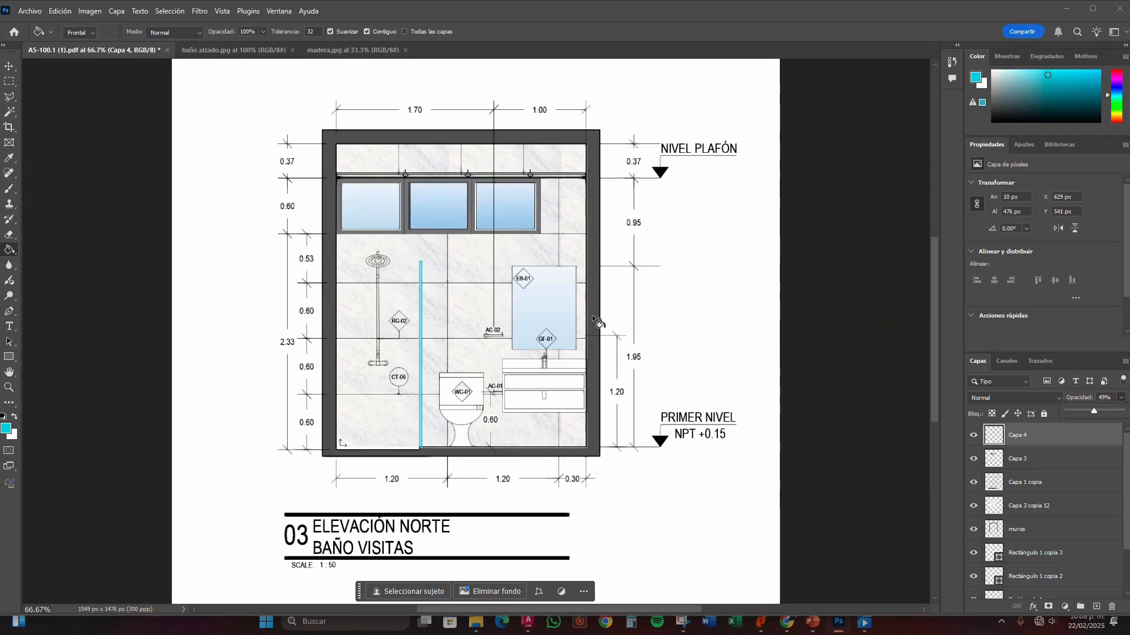
{"action": "key", "text": "v"}
{"action": "left_click", "coordinate": [154, 281]}
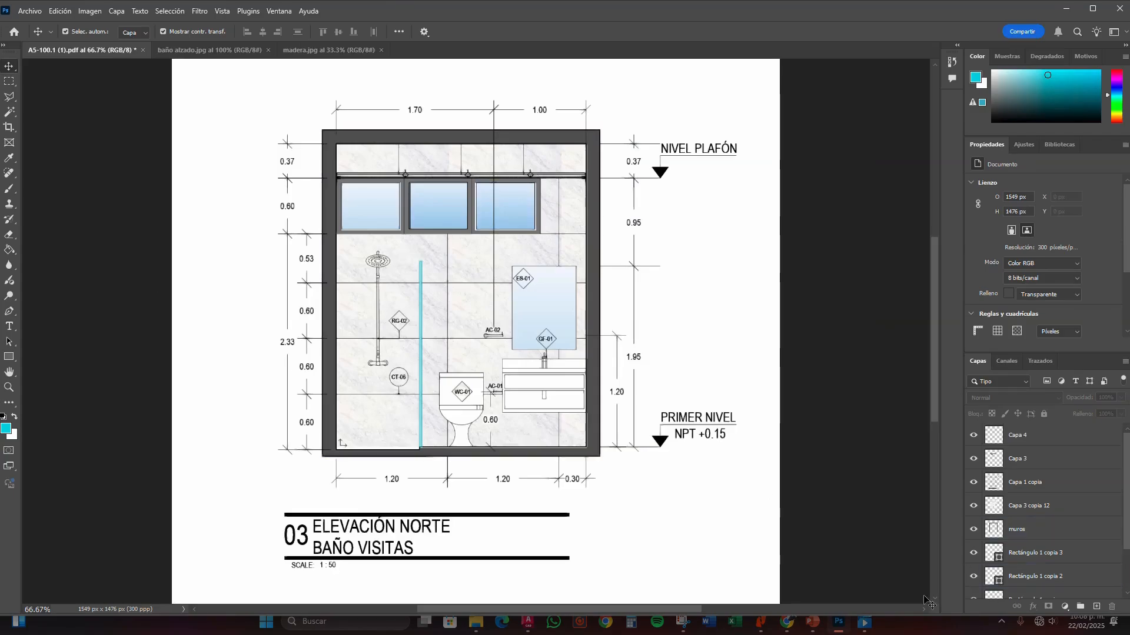
Undo the cyan shower screen fill, its new layer and its marquee selection.
{"action": "key", "text": "ctrl+z"}
{"action": "key", "text": "ctrl+z"}
{"action": "key", "text": "ctrl+z"}
{"action": "key", "text": "ctrl+z"}
Select the washbasin cabinet front, about 215 by 104 px, and paste the wood texture from madera.jpg into the selection as a masked layer.
{"action": "key", "text": "m"}
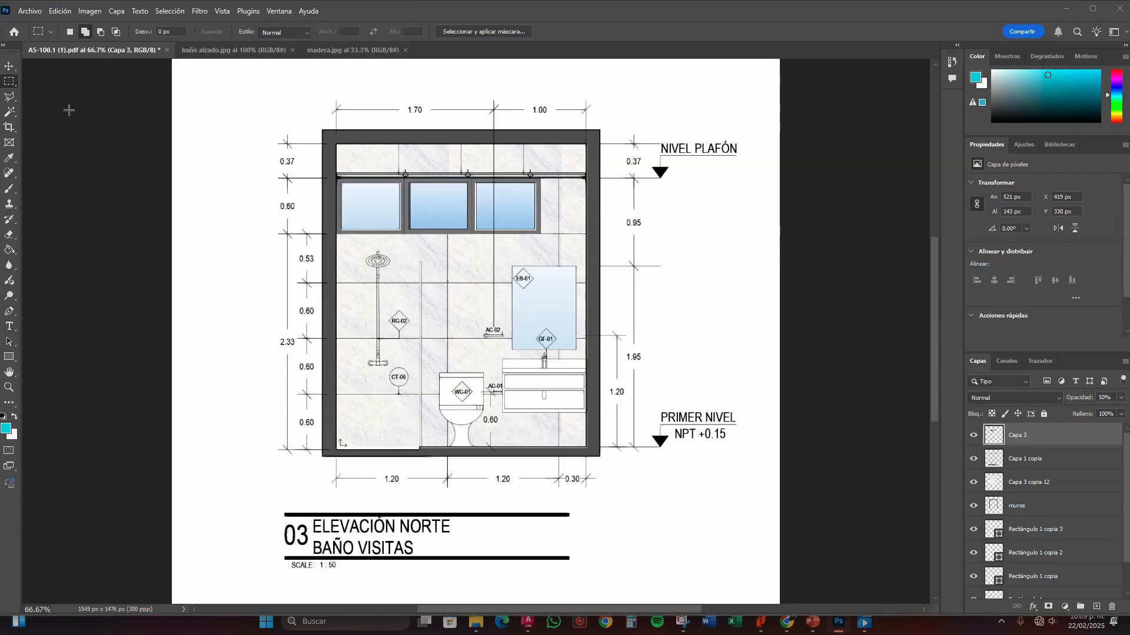
{"action": "left_click", "coordinate": [587, 414]}
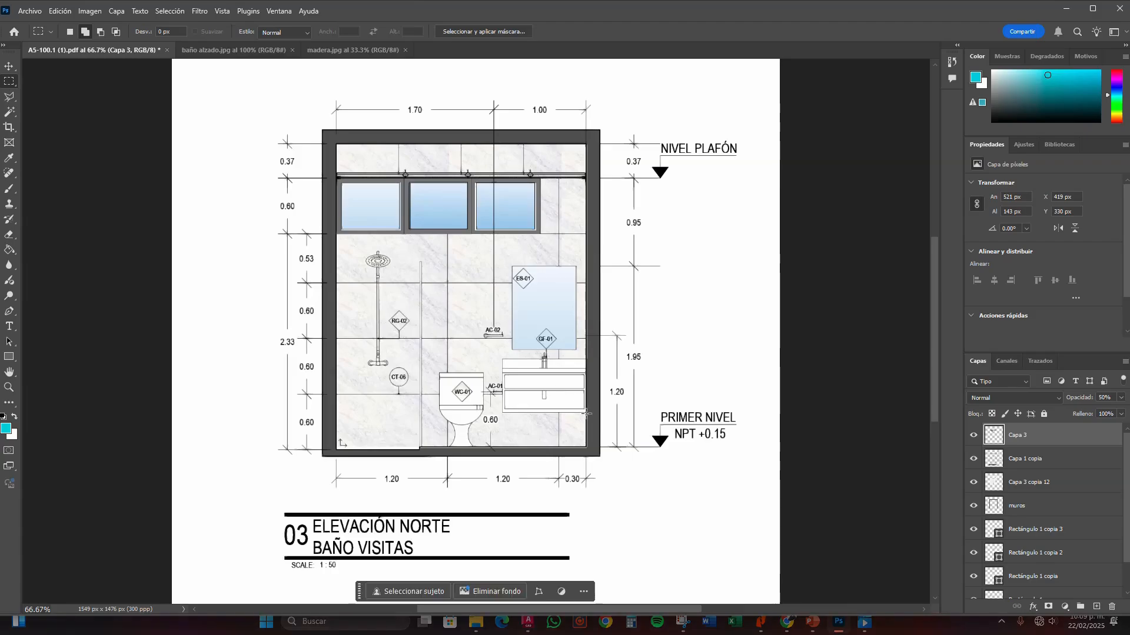
{"action": "left_click_drag", "start_coordinate": [587, 413], "coordinate": [501, 372]}
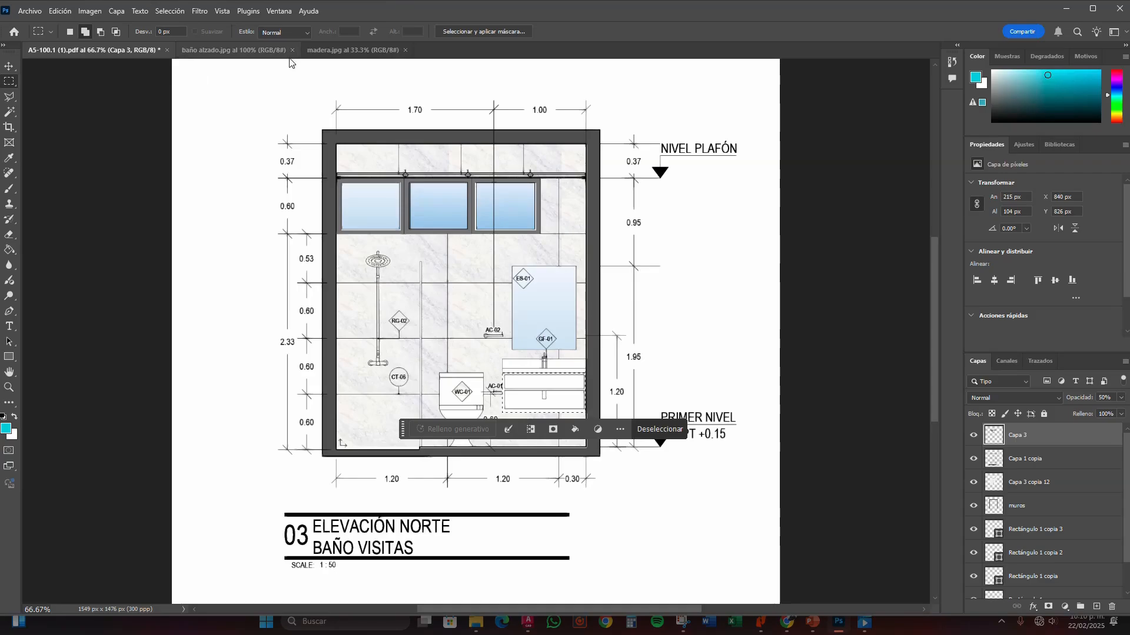
{"action": "left_click", "coordinate": [354, 51]}
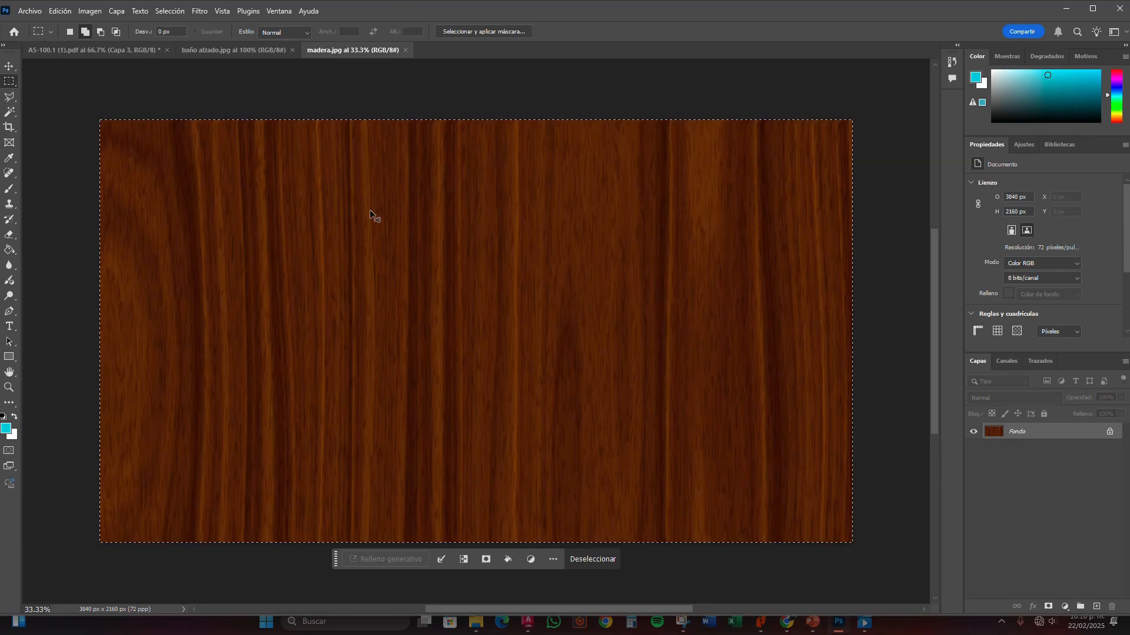
{"action": "left_click", "coordinate": [103, 50]}
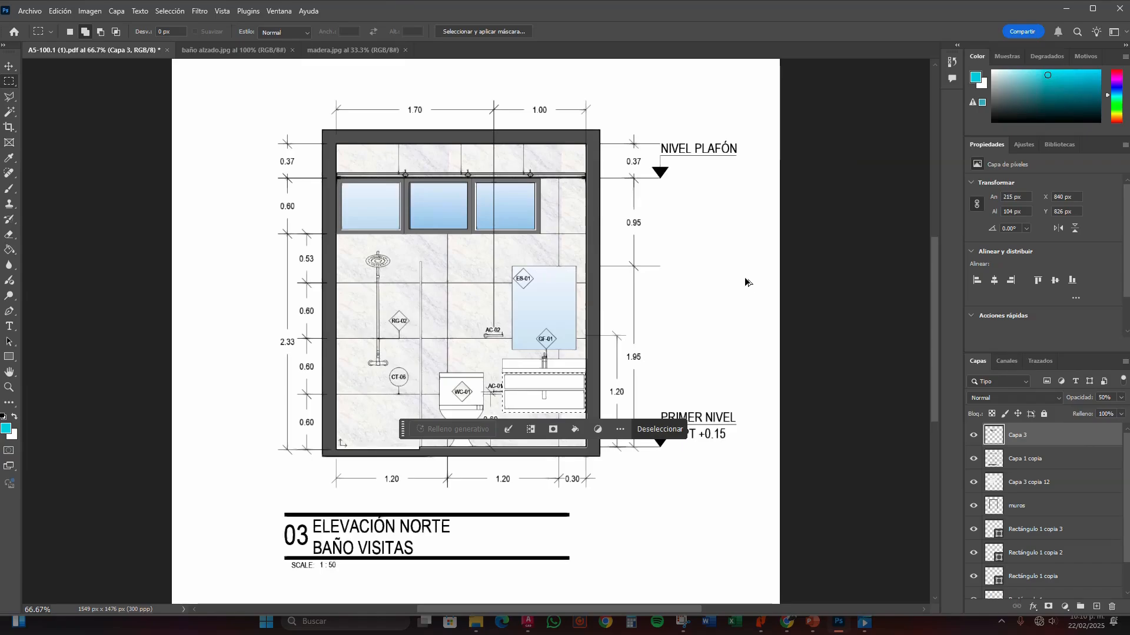
{"action": "key", "text": "ctrl+alt+shift+v"}
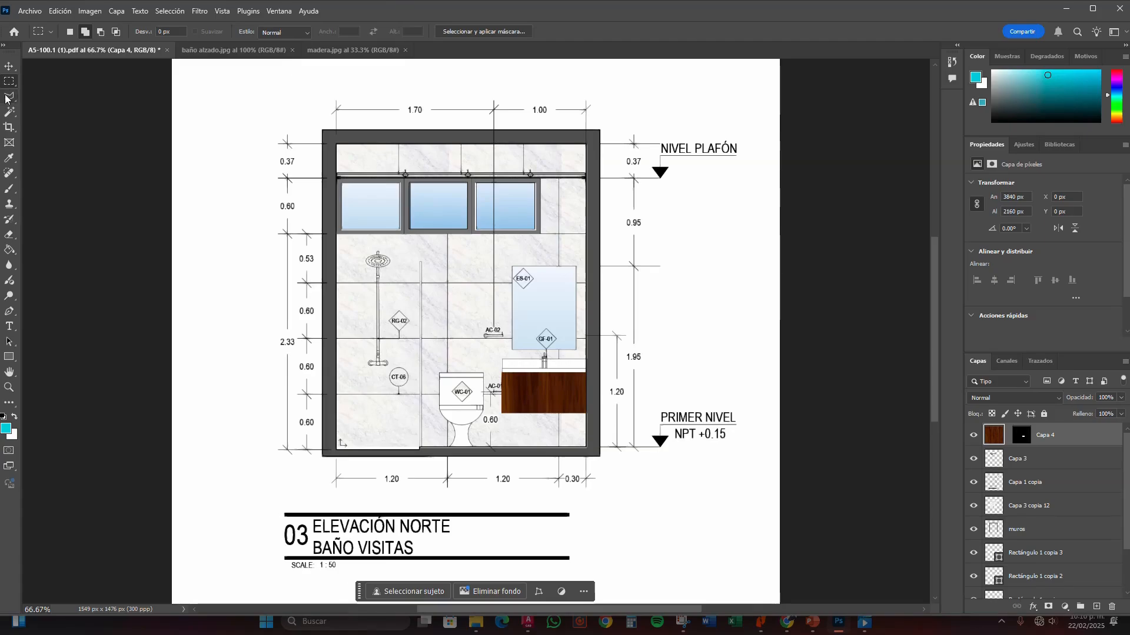
Scale the pasted wood texture down to about 8.32% so that it closely surrounds the washbasin cabinet.
{"action": "left_click", "coordinate": [10, 68]}
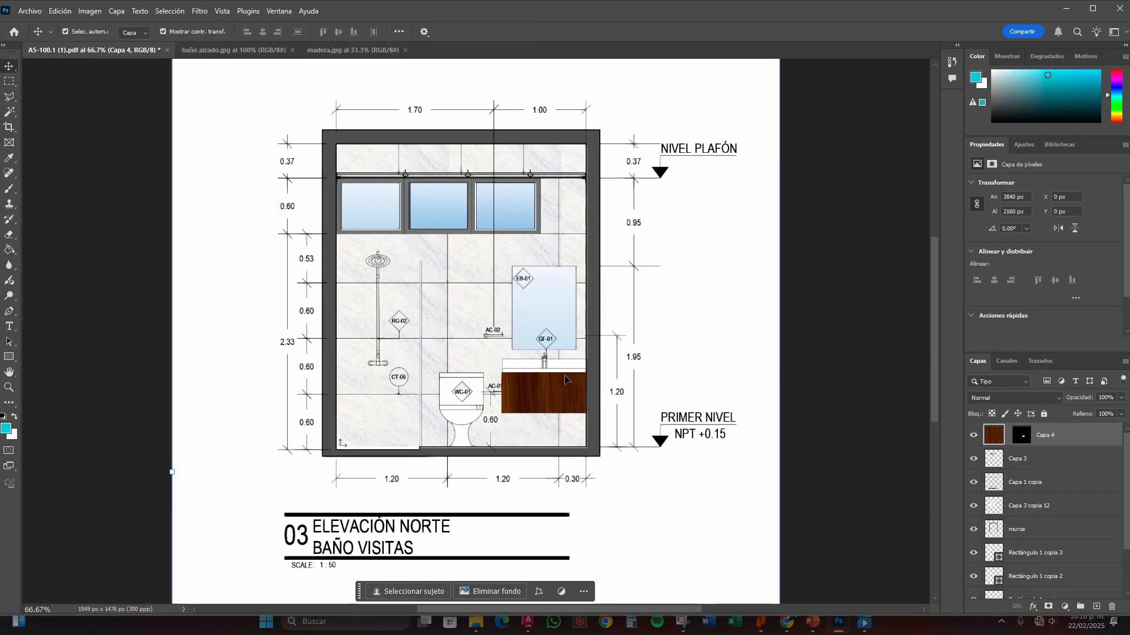
{"action": "left_click_drag", "start_coordinate": [559, 391], "coordinate": [551, 392]}
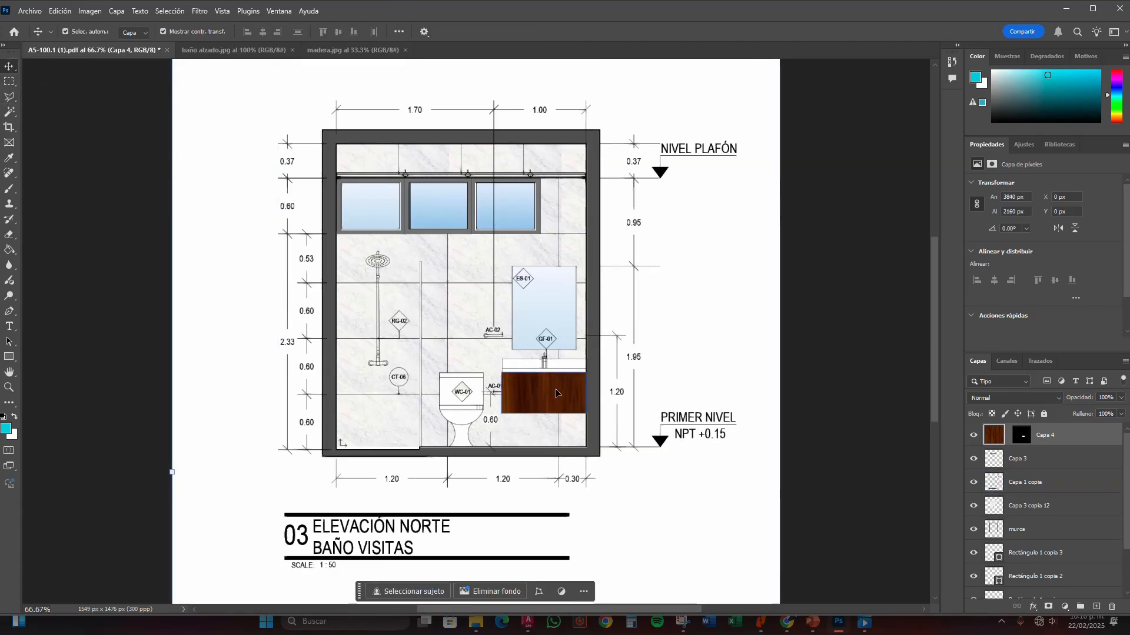
{"action": "key", "text": "ctrl+minus"}
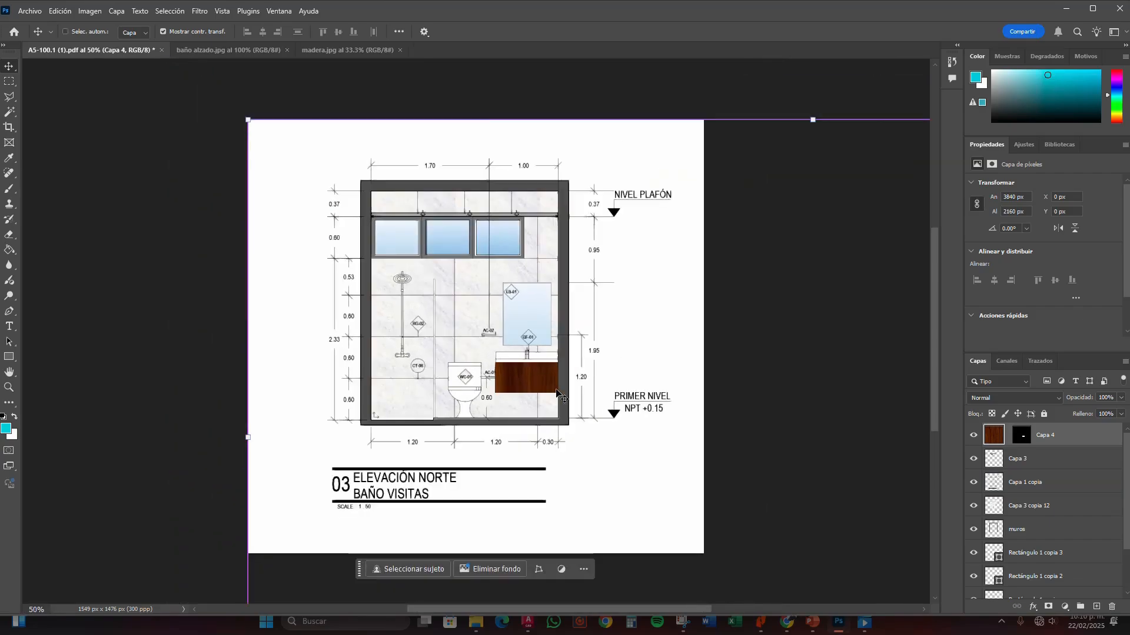
{"action": "key", "text": "ctrl+minus"}
{"action": "key", "text": "ctrl+minus"}
{"action": "key", "text": "ctrl+minus"}
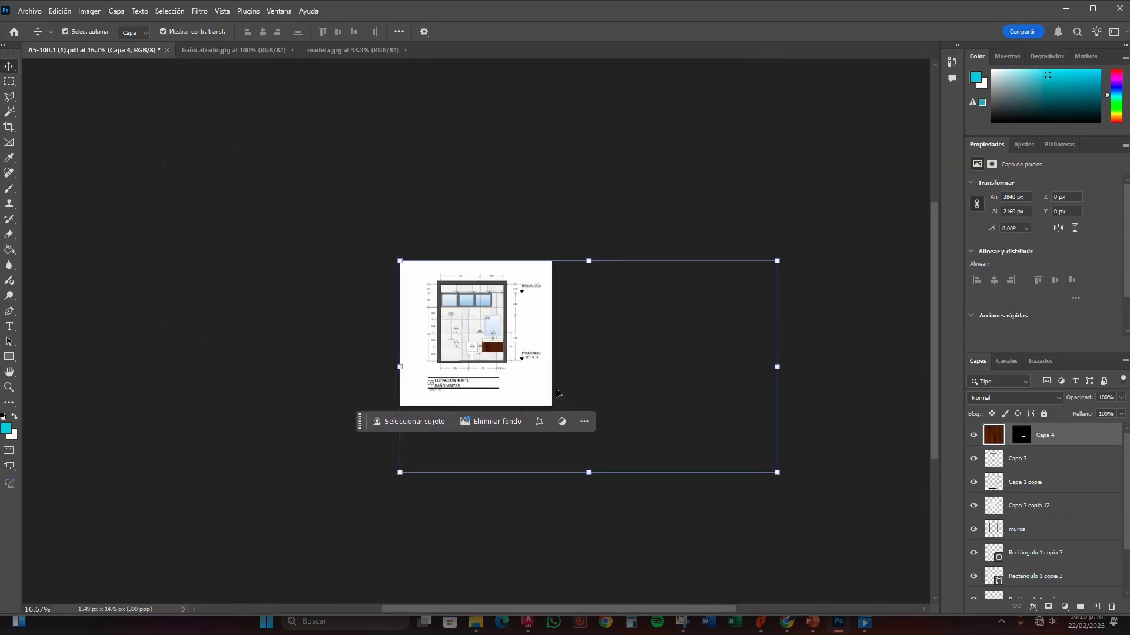
{"action": "left_click_drag", "start_coordinate": [776, 474], "coordinate": [568, 354]}
{"action": "left_click_drag", "start_coordinate": [401, 262], "coordinate": [478, 305]}
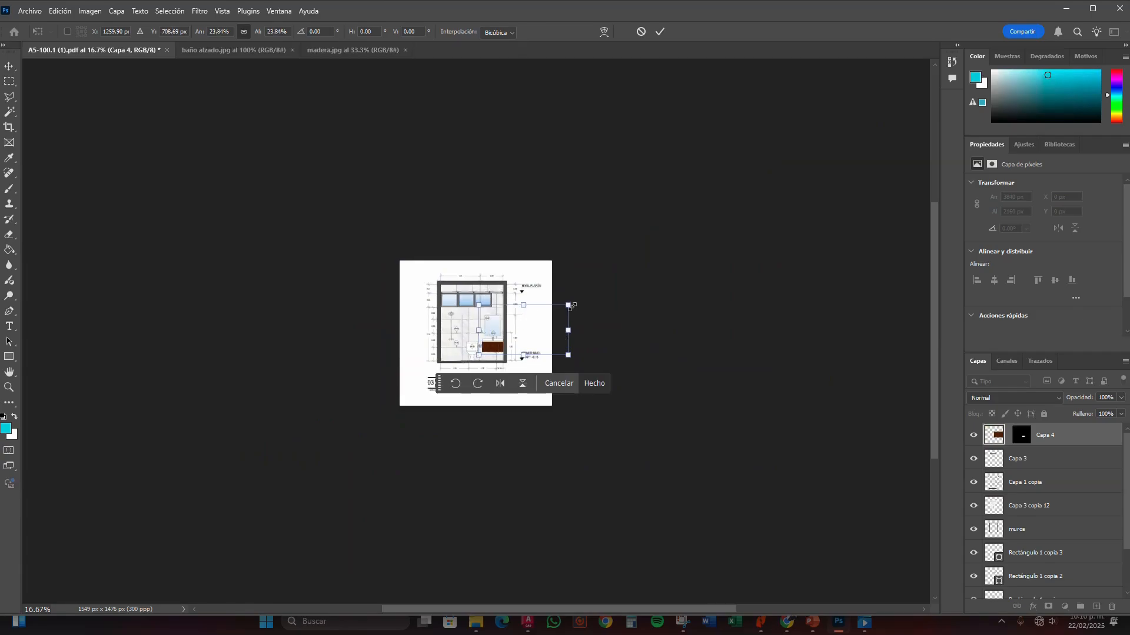
{"action": "left_click_drag", "start_coordinate": [570, 306], "coordinate": [510, 338]}
Shrink the wood texture further to about 7.68% around the cabinet and apply the transformation.
{"action": "key", "text": "ctrl+plus"}
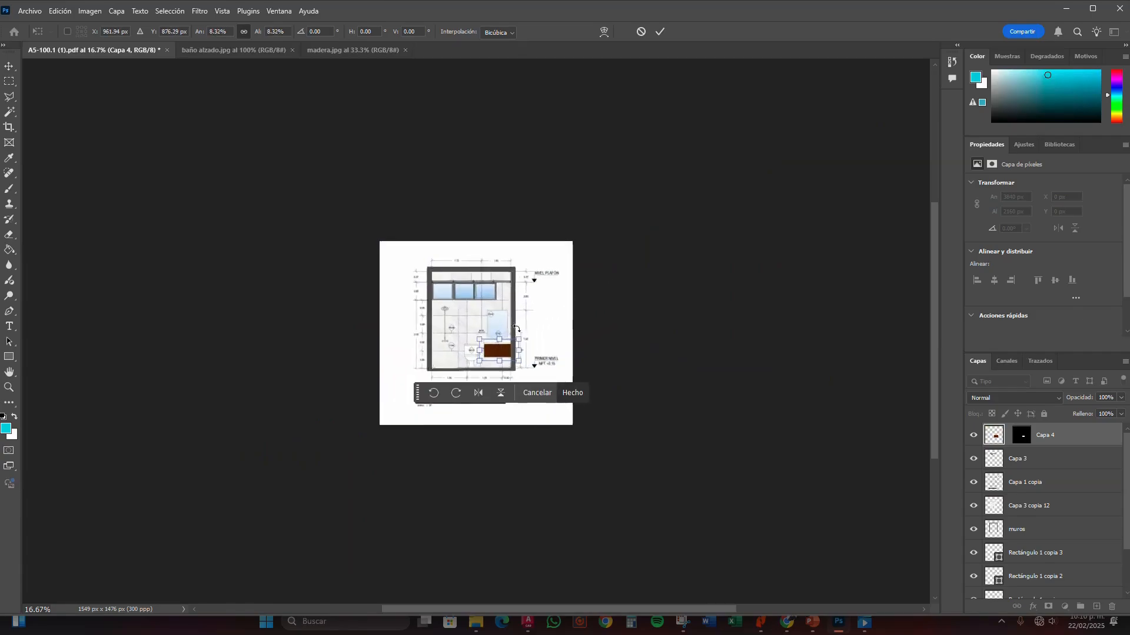
{"action": "key", "text": "ctrl+plus"}
{"action": "key", "text": "ctrl+plus"}
{"action": "key", "text": "ctrl+plus"}
{"action": "key", "text": "ctrl+plus"}
{"action": "key", "text": "ctrl+plus"}
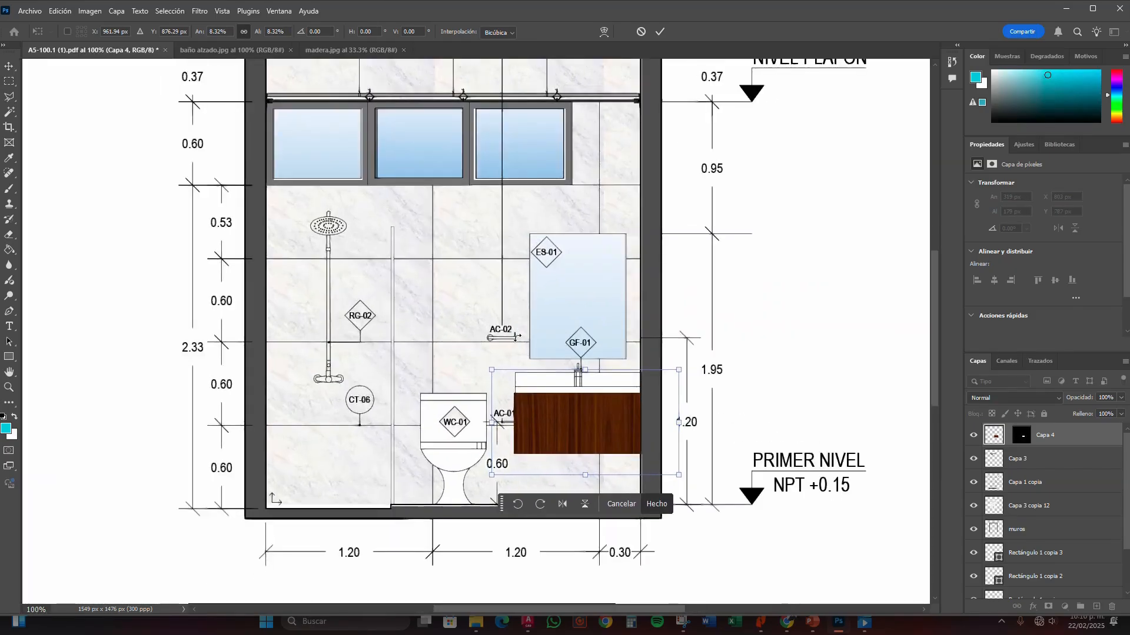
{"action": "left_click_drag", "start_coordinate": [485, 368], "coordinate": [498, 381]}
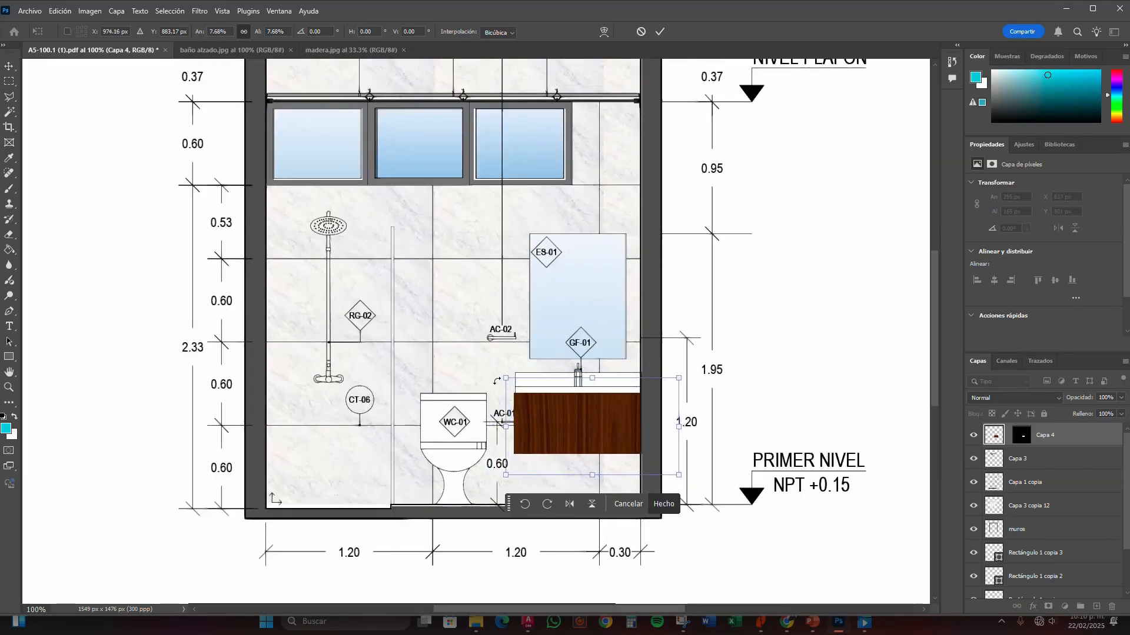
{"action": "key", "text": "Return"}
Move the wood layer Capa 4 below the linework layer Capa 1 copia and set its opacity to 66%.
{"action": "left_click_drag", "start_coordinate": [1069, 436], "coordinate": [1072, 478]}
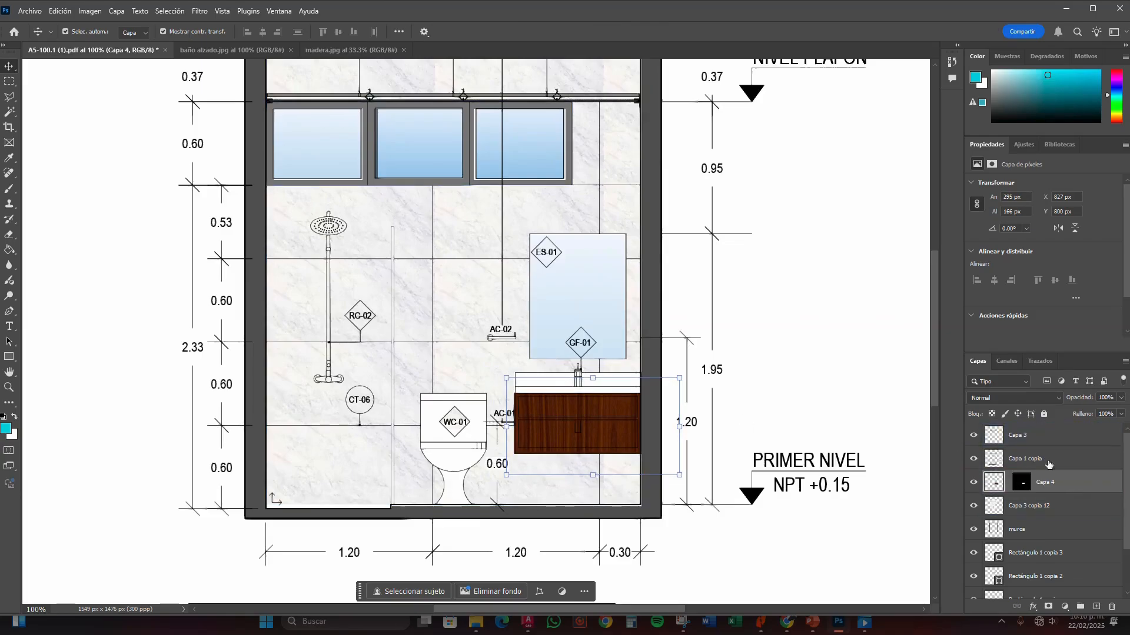
{"action": "left_click", "coordinate": [1122, 399]}
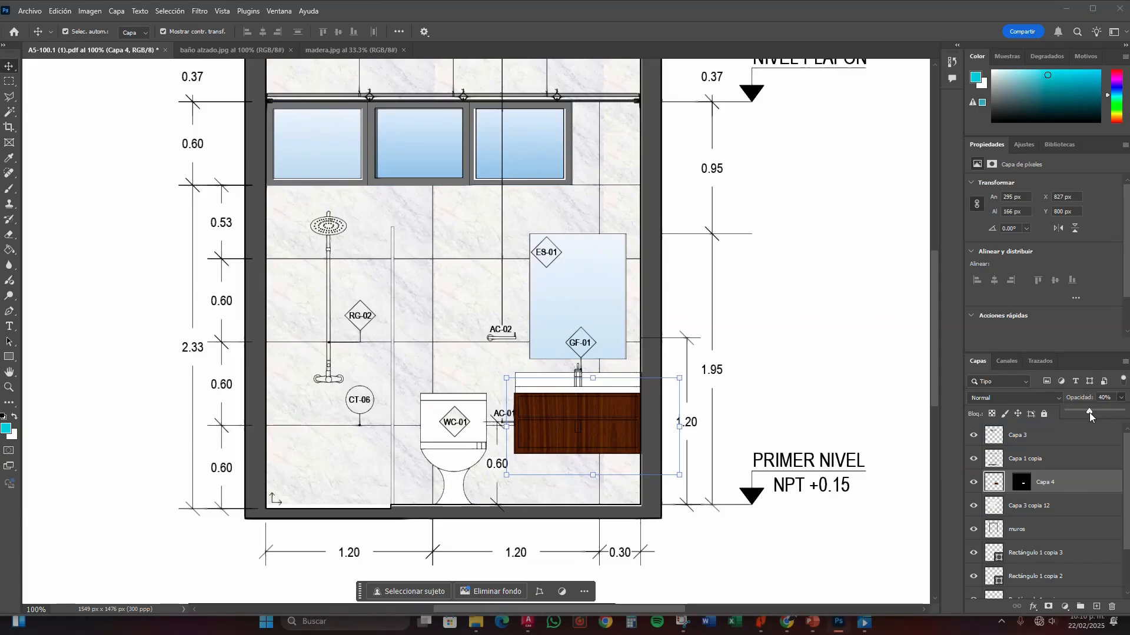
{"action": "left_click_drag", "start_coordinate": [1091, 417], "coordinate": [1104, 415]}
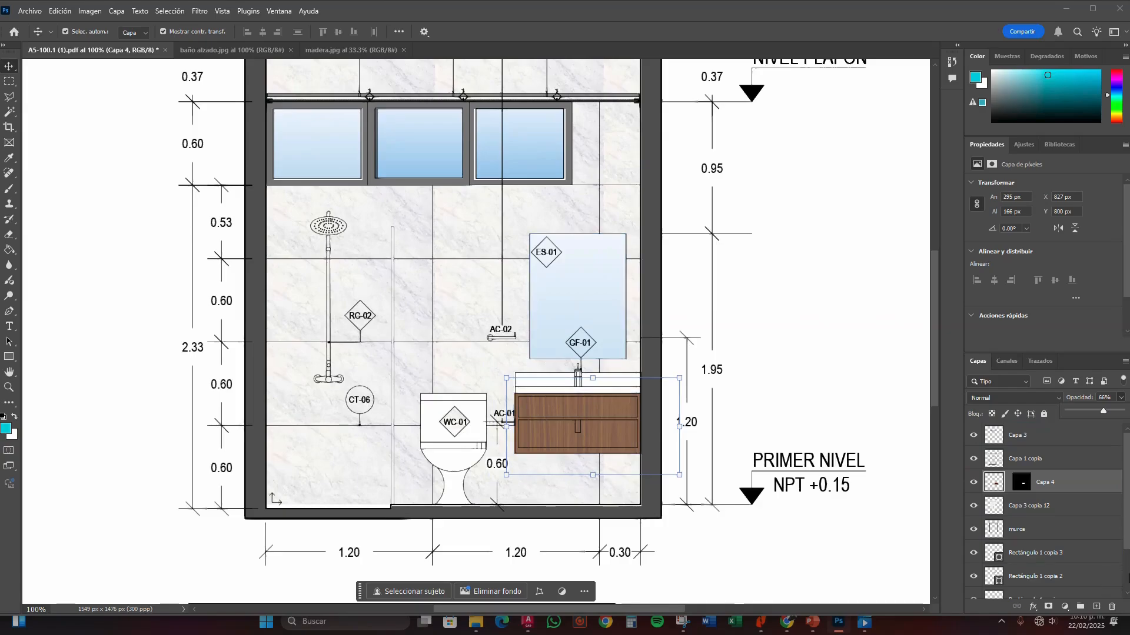
{"action": "key", "text": "Return"}
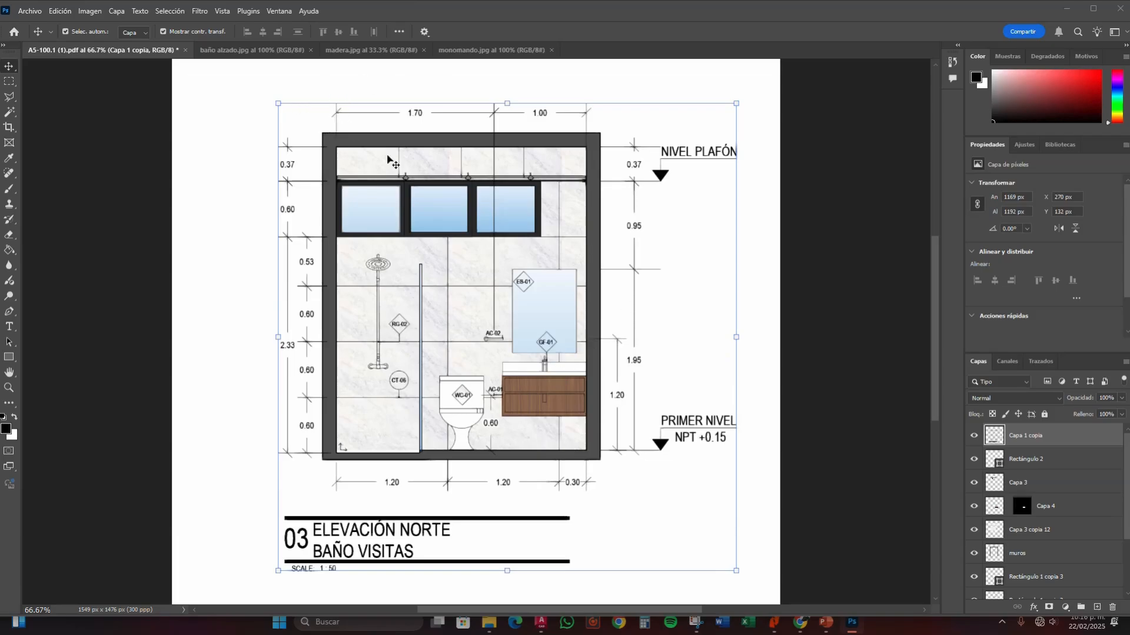
In monomando.jpg, select the whole image and subtract the white background so that only the faucet is selected.
{"action": "left_click", "coordinate": [471, 50]}
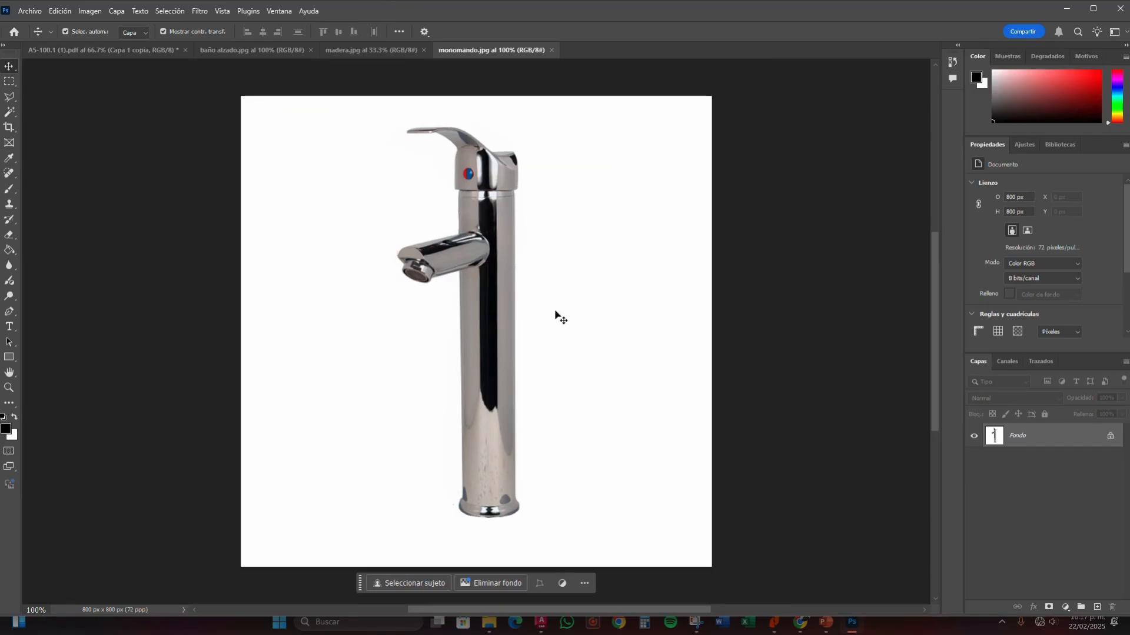
{"action": "left_click", "coordinate": [9, 81]}
{"action": "left_click_drag", "start_coordinate": [222, 111], "coordinate": [724, 295]}
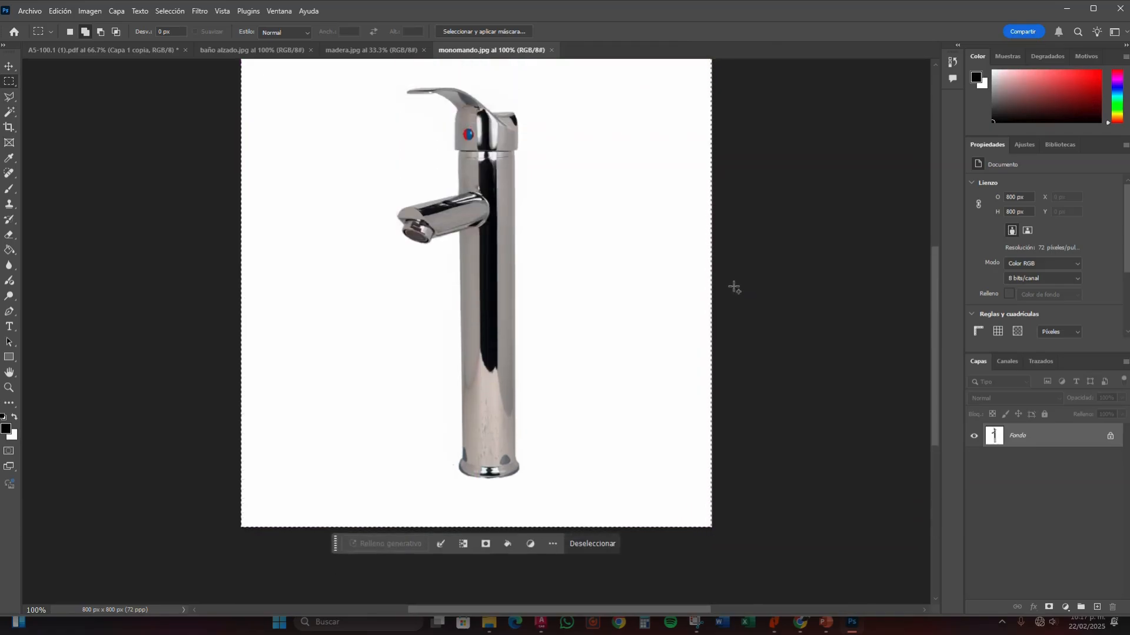
{"action": "left_click", "coordinate": [7, 112]}
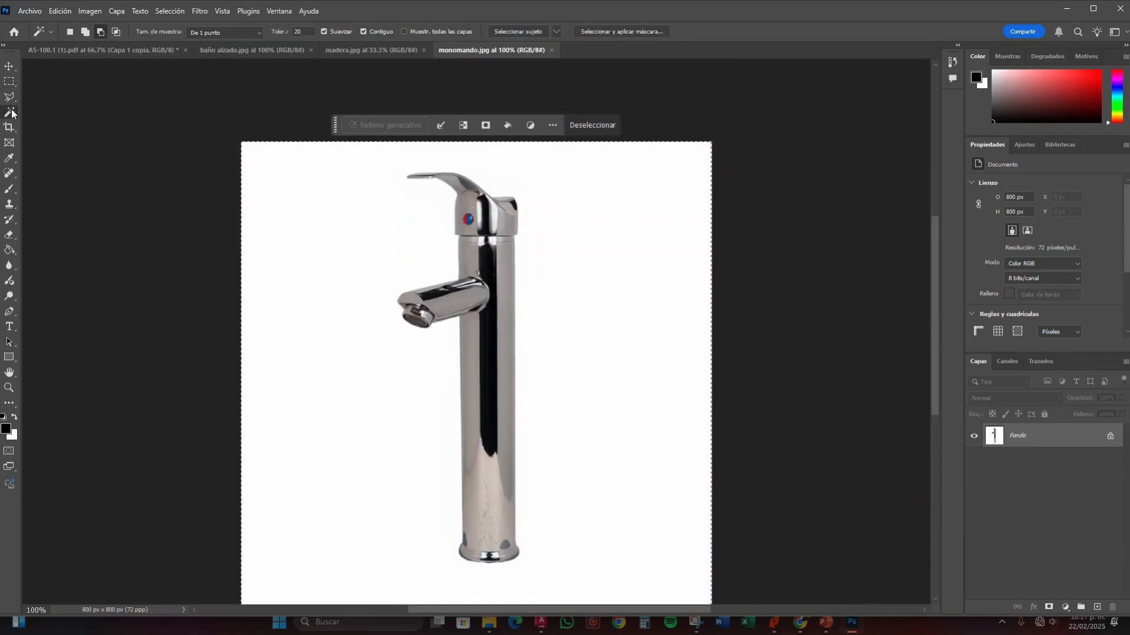
{"action": "left_click", "coordinate": [103, 36]}
{"action": "left_click", "coordinate": [325, 282]}
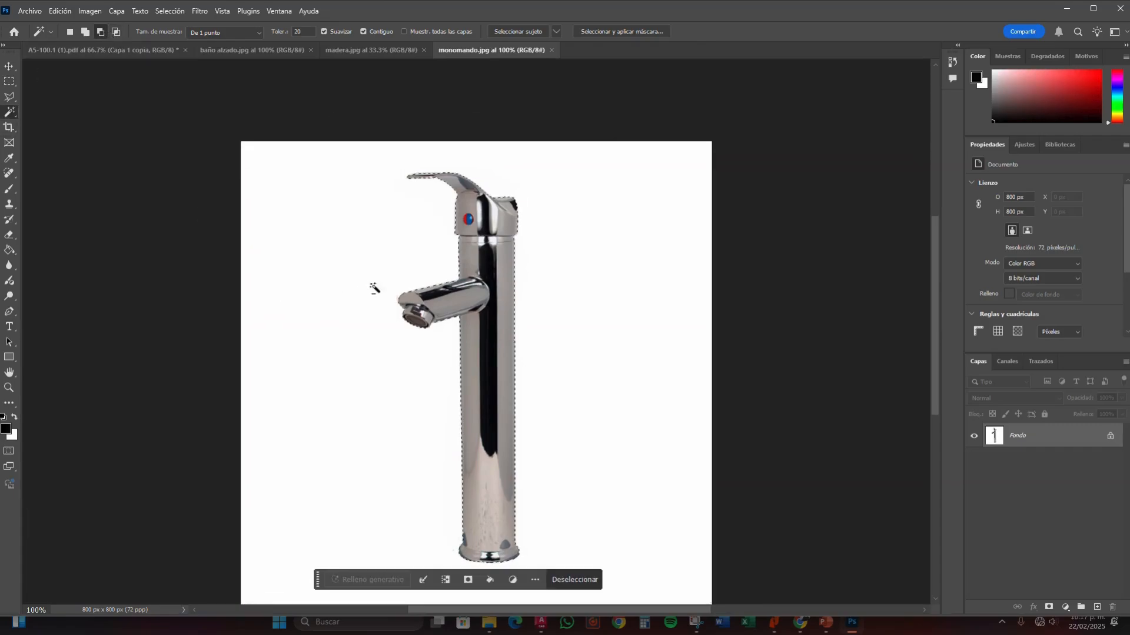
{"action": "scroll", "coordinate": [395, 294], "scroll_direction": "down", "scroll_amount": 1}
{"action": "scroll", "coordinate": [406, 330], "scroll_direction": "up", "scroll_amount": 1}
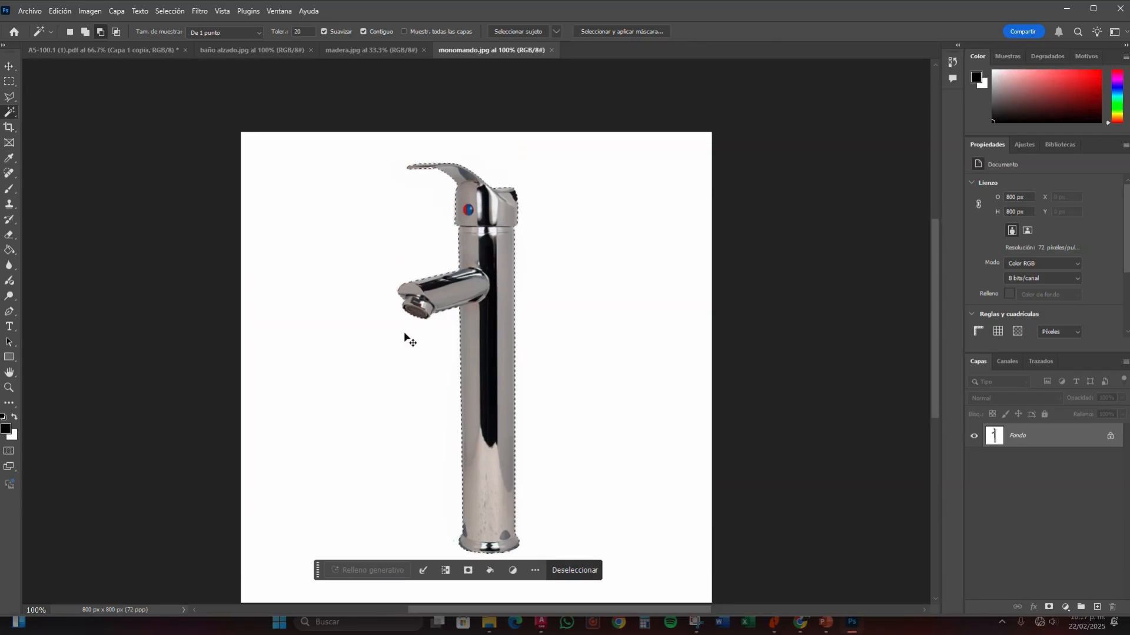
Move the cut-out faucet into the A5-100.1 elevation, scale it to about 12.25% and place it over the washbasin's tap.
{"action": "left_click", "coordinate": [9, 67]}
{"action": "left_click_drag", "start_coordinate": [465, 211], "coordinate": [533, 223]}
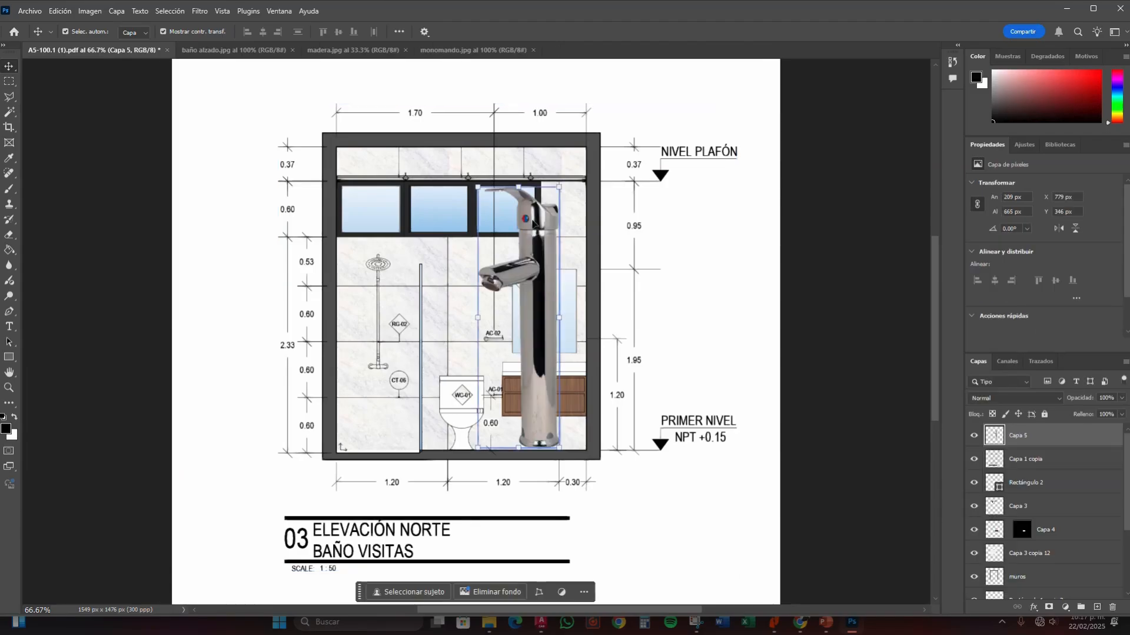
{"action": "key", "text": "ctrl+t"}
{"action": "left_click_drag", "start_coordinate": [477, 187], "coordinate": [542, 393]}
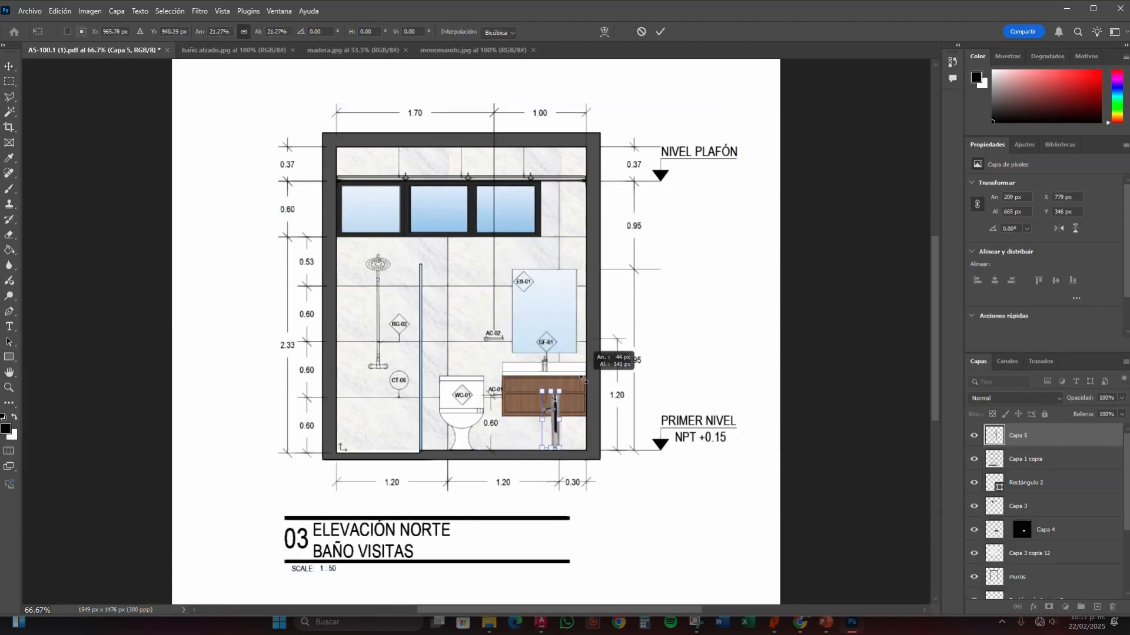
{"action": "left_click_drag", "start_coordinate": [554, 442], "coordinate": [544, 370]}
{"action": "left_click_drag", "start_coordinate": [549, 321], "coordinate": [544, 356]}
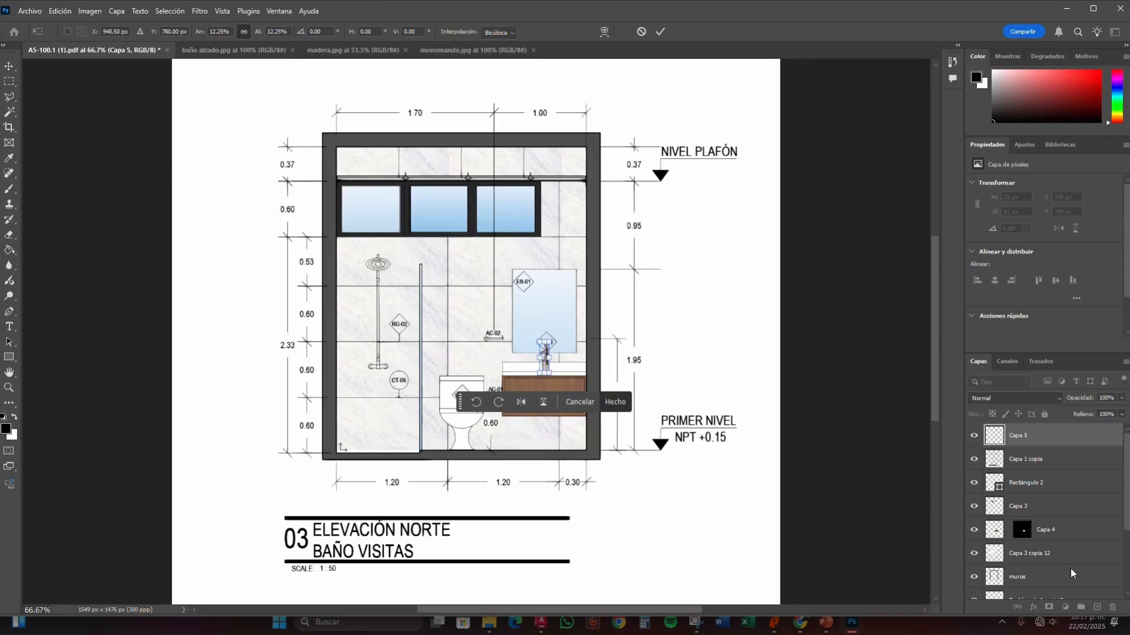
{"action": "key", "text": "Return"}
Examine the placed faucet and the textured washbasin cabinet up close, ending on the whole elevation.
{"action": "left_click", "coordinate": [743, 490]}
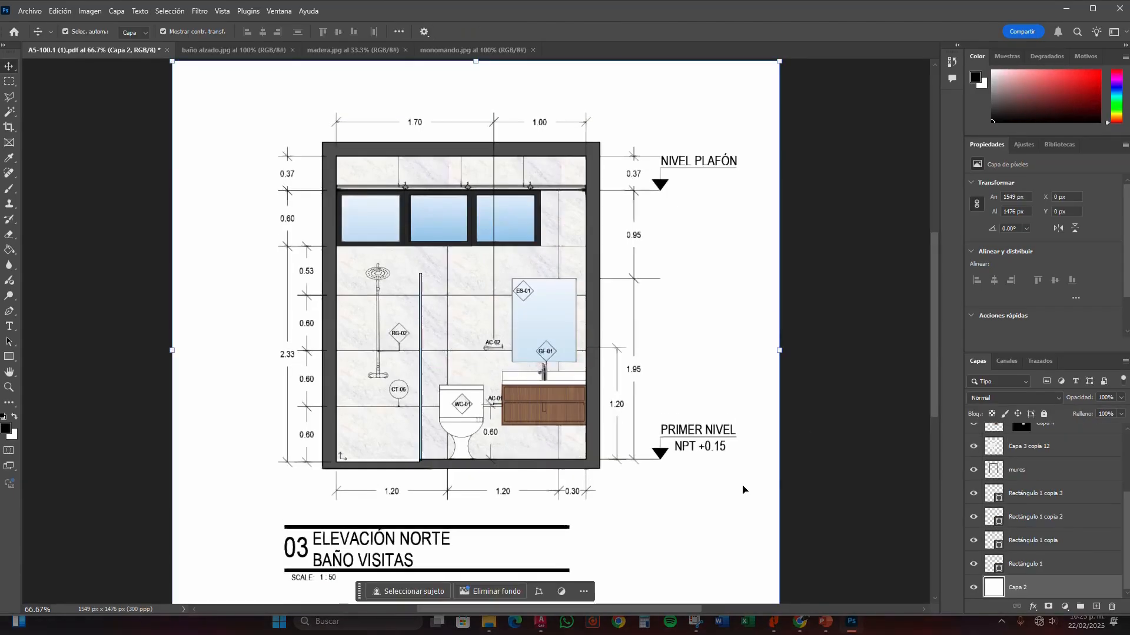
{"action": "key", "text": "ctrl+plus"}
{"action": "key", "text": "ctrl+plus"}
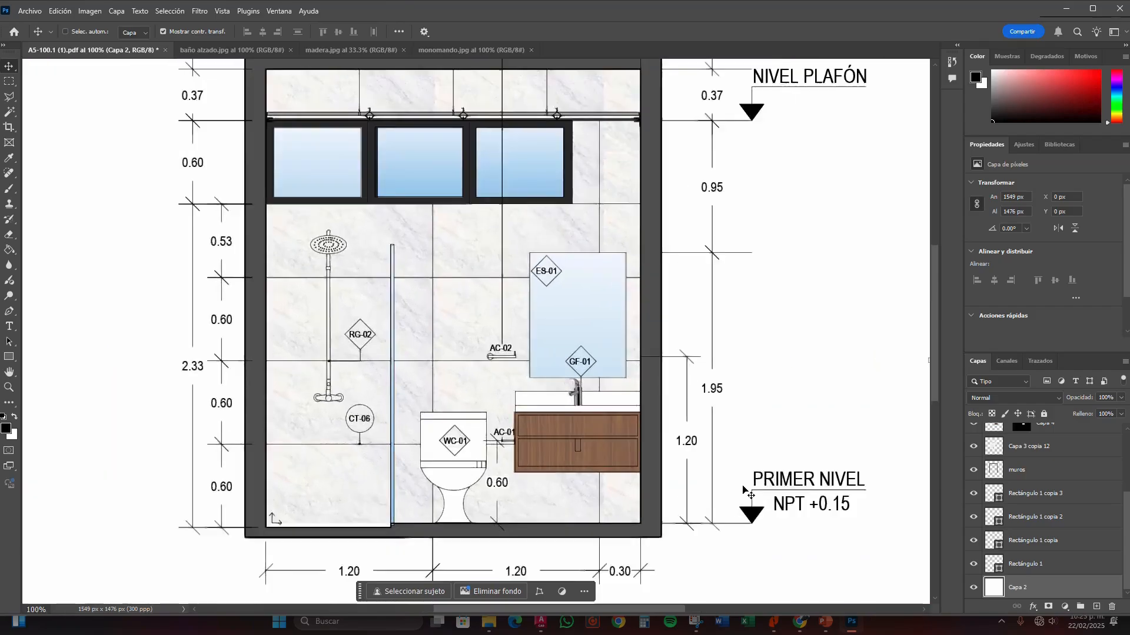
{"action": "scroll", "coordinate": [713, 456], "scroll_direction": "down", "scroll_amount": 2}
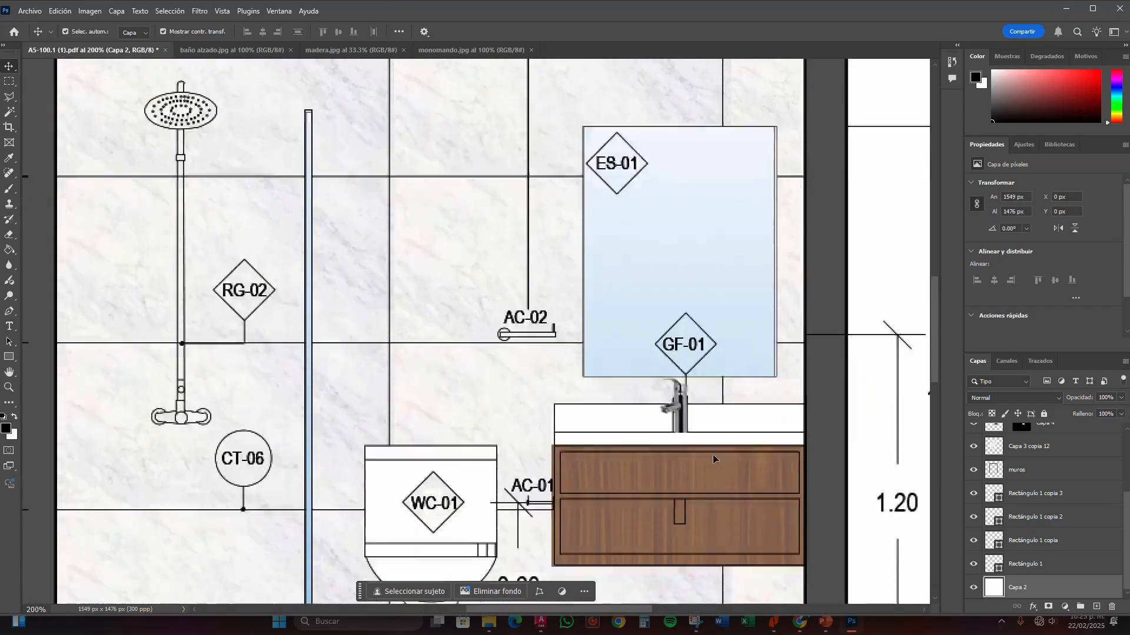
{"action": "left_click", "coordinate": [713, 457]}
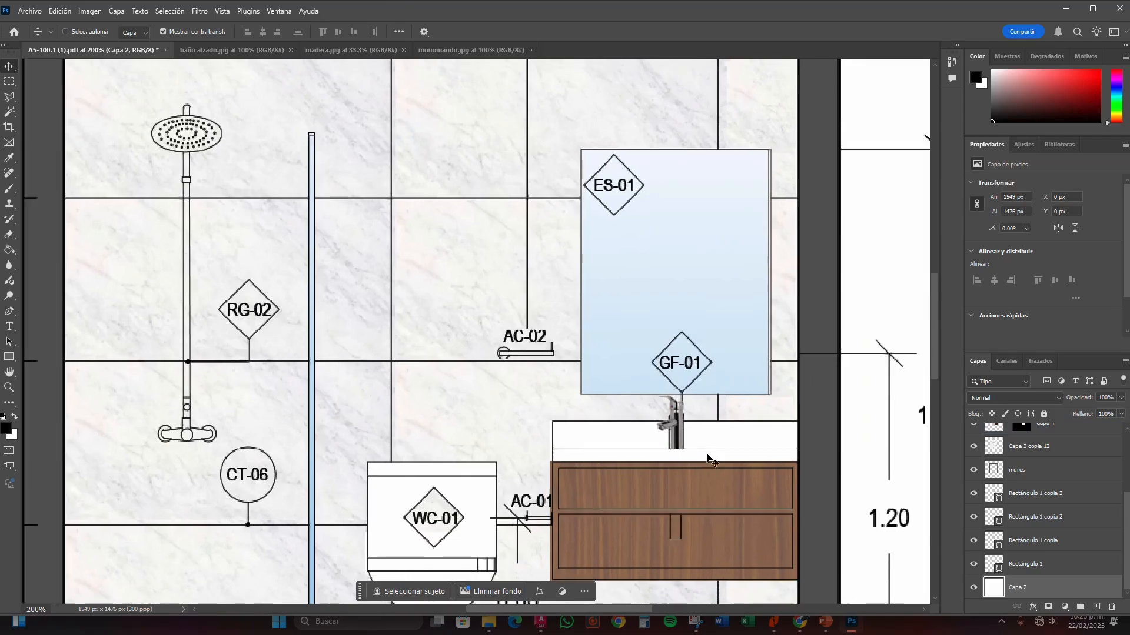
{"action": "key", "text": "ctrl+minus"}
{"action": "key", "text": "ctrl+minus"}
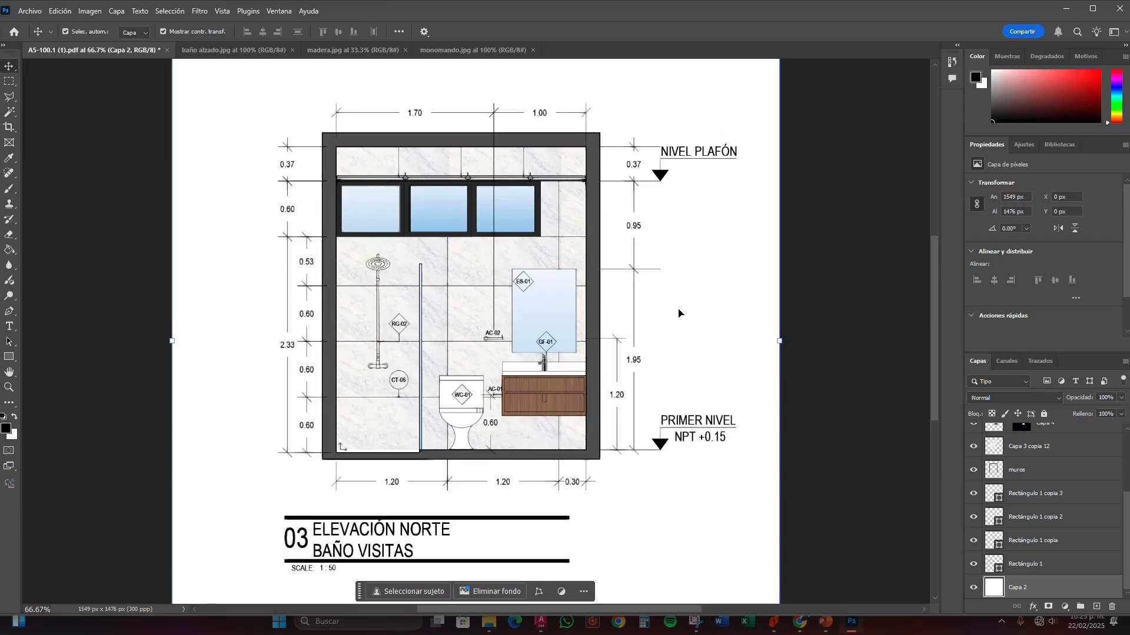
Save a copy of the elevation as PNG file A5-100 in the texturas folder, using the large file size option.
{"action": "left_click", "coordinate": [29, 11]}
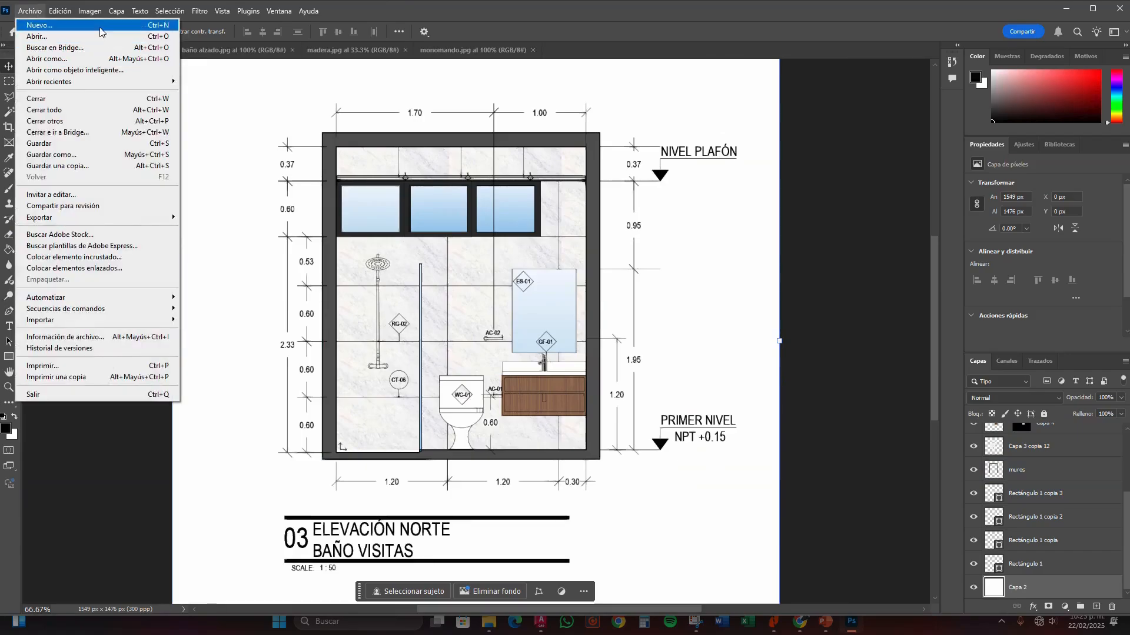
{"action": "left_click", "coordinate": [89, 155]}
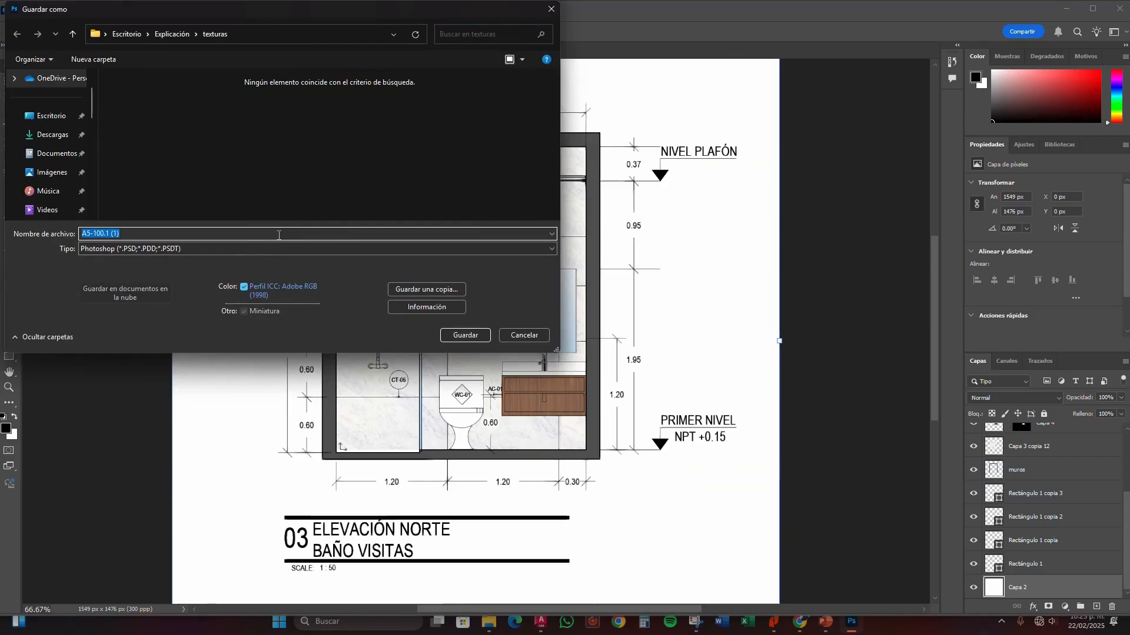
{"action": "left_click", "coordinate": [217, 246]}
{"action": "left_click", "coordinate": [218, 245]}
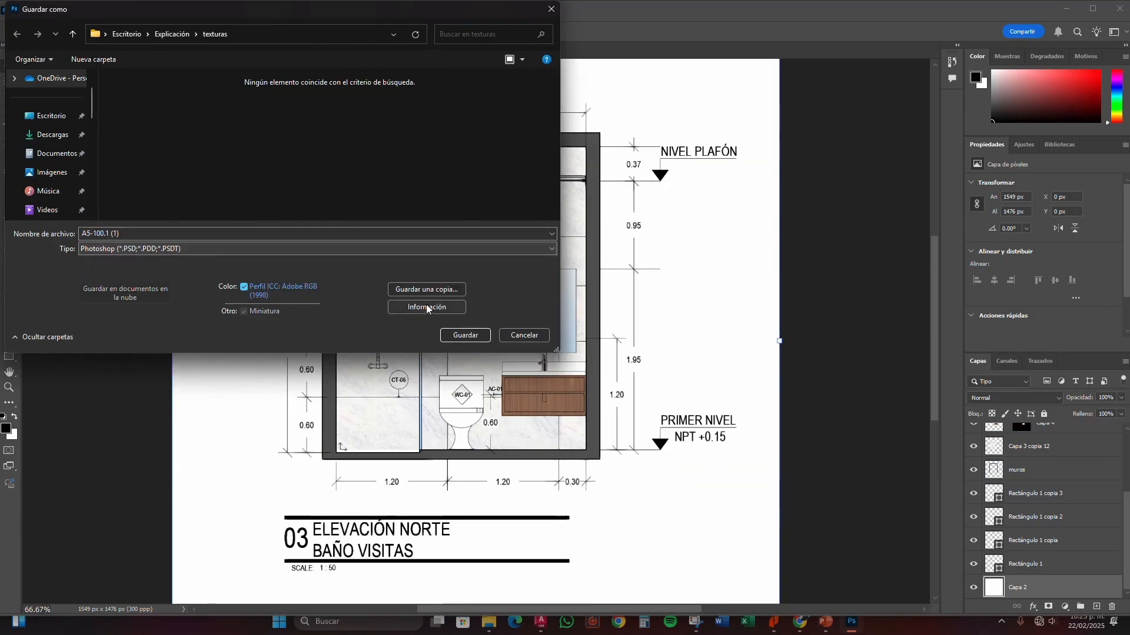
{"action": "left_click", "coordinate": [434, 292]}
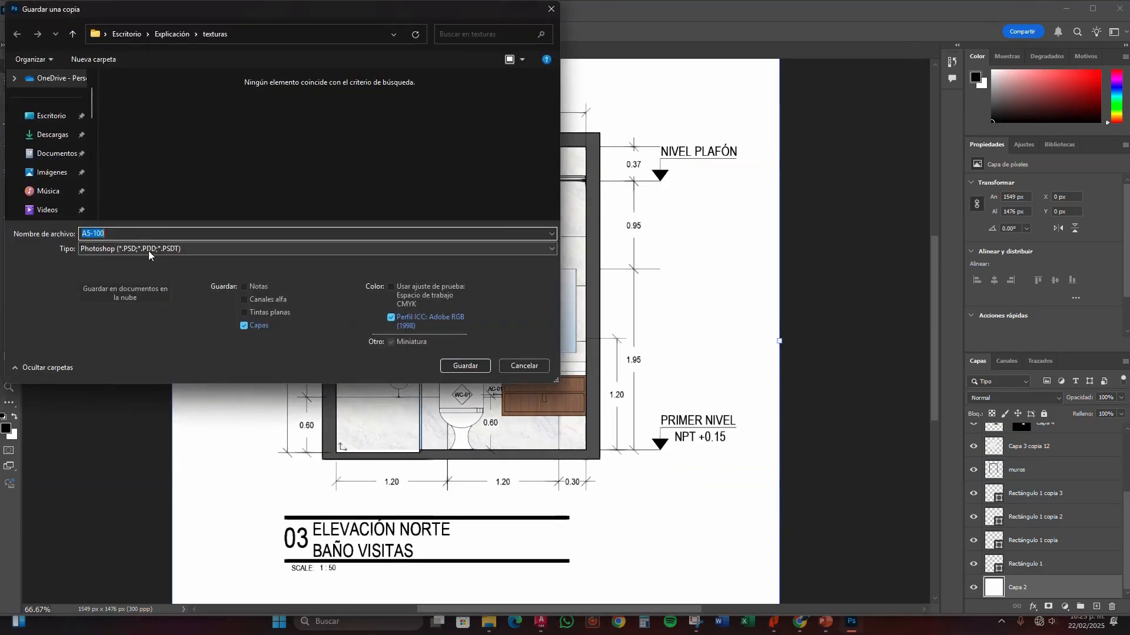
{"action": "left_click", "coordinate": [148, 251]}
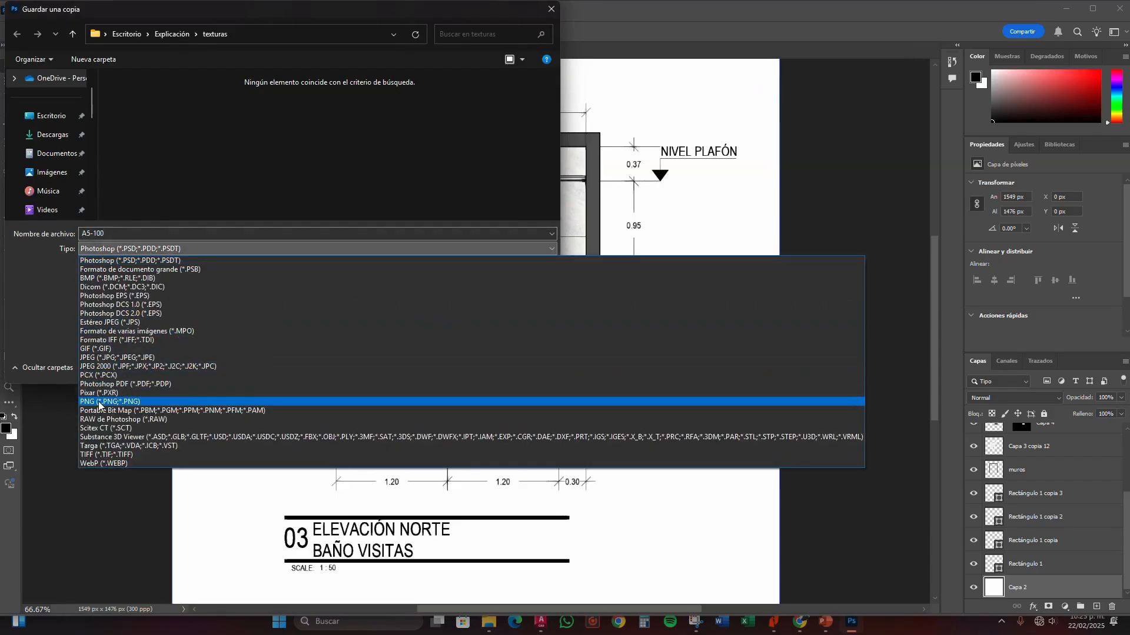
{"action": "left_click", "coordinate": [398, 402]}
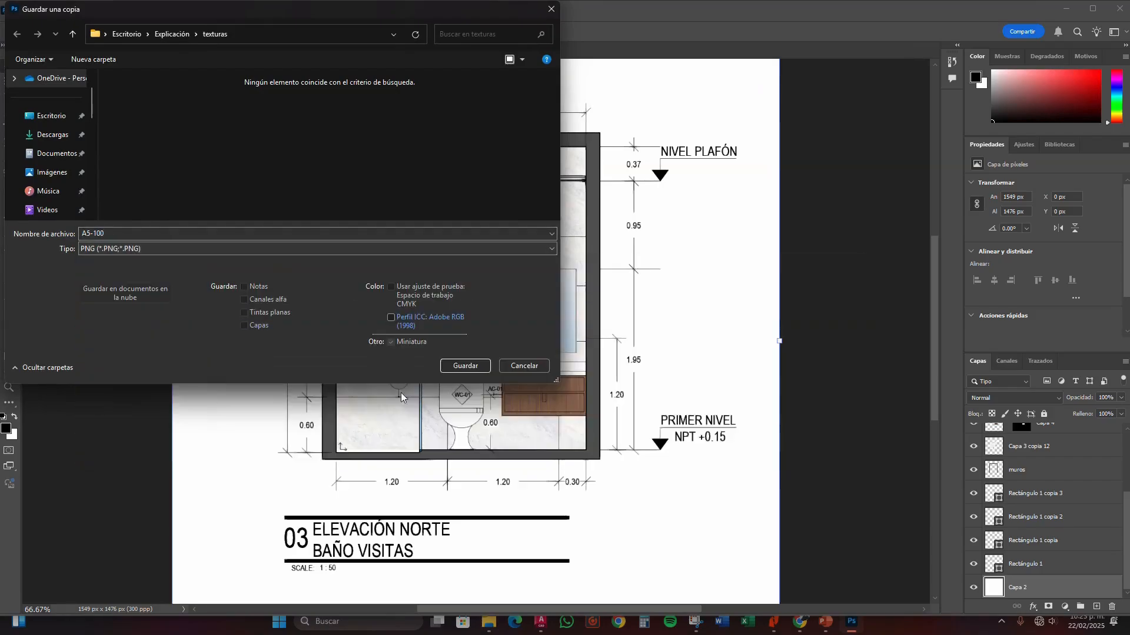
{"action": "left_click", "coordinate": [478, 369]}
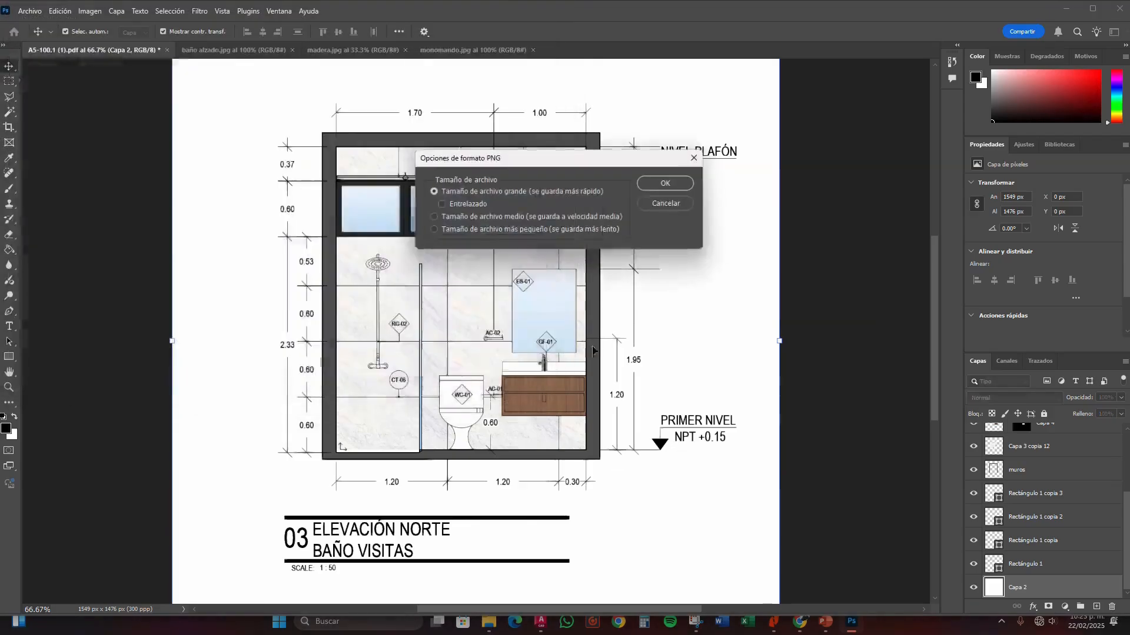
{"action": "left_click", "coordinate": [660, 187]}
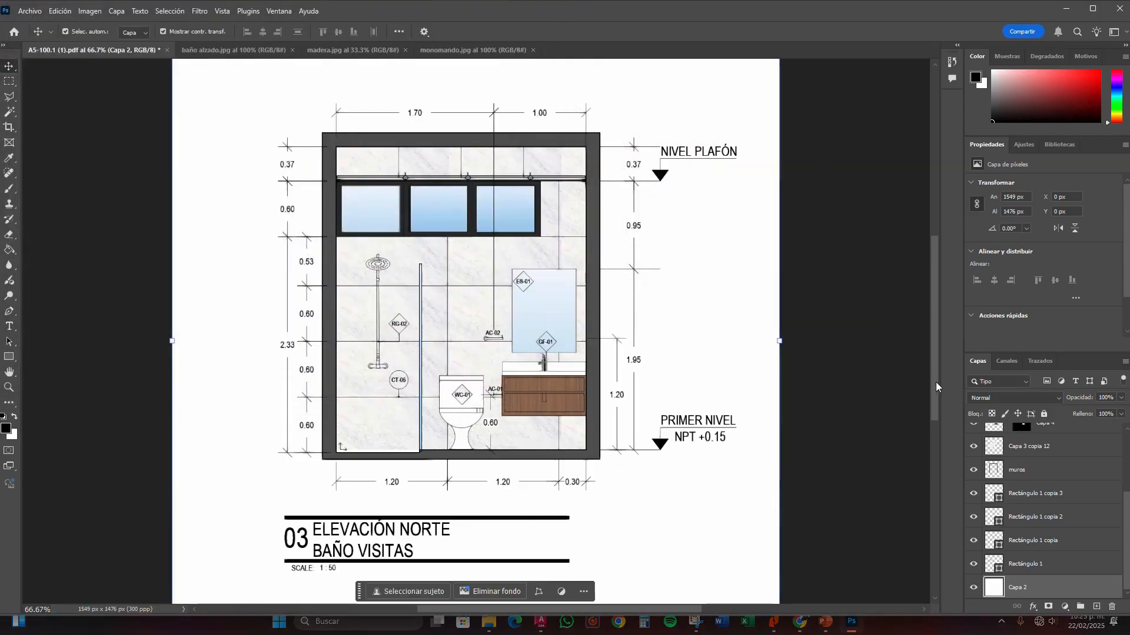